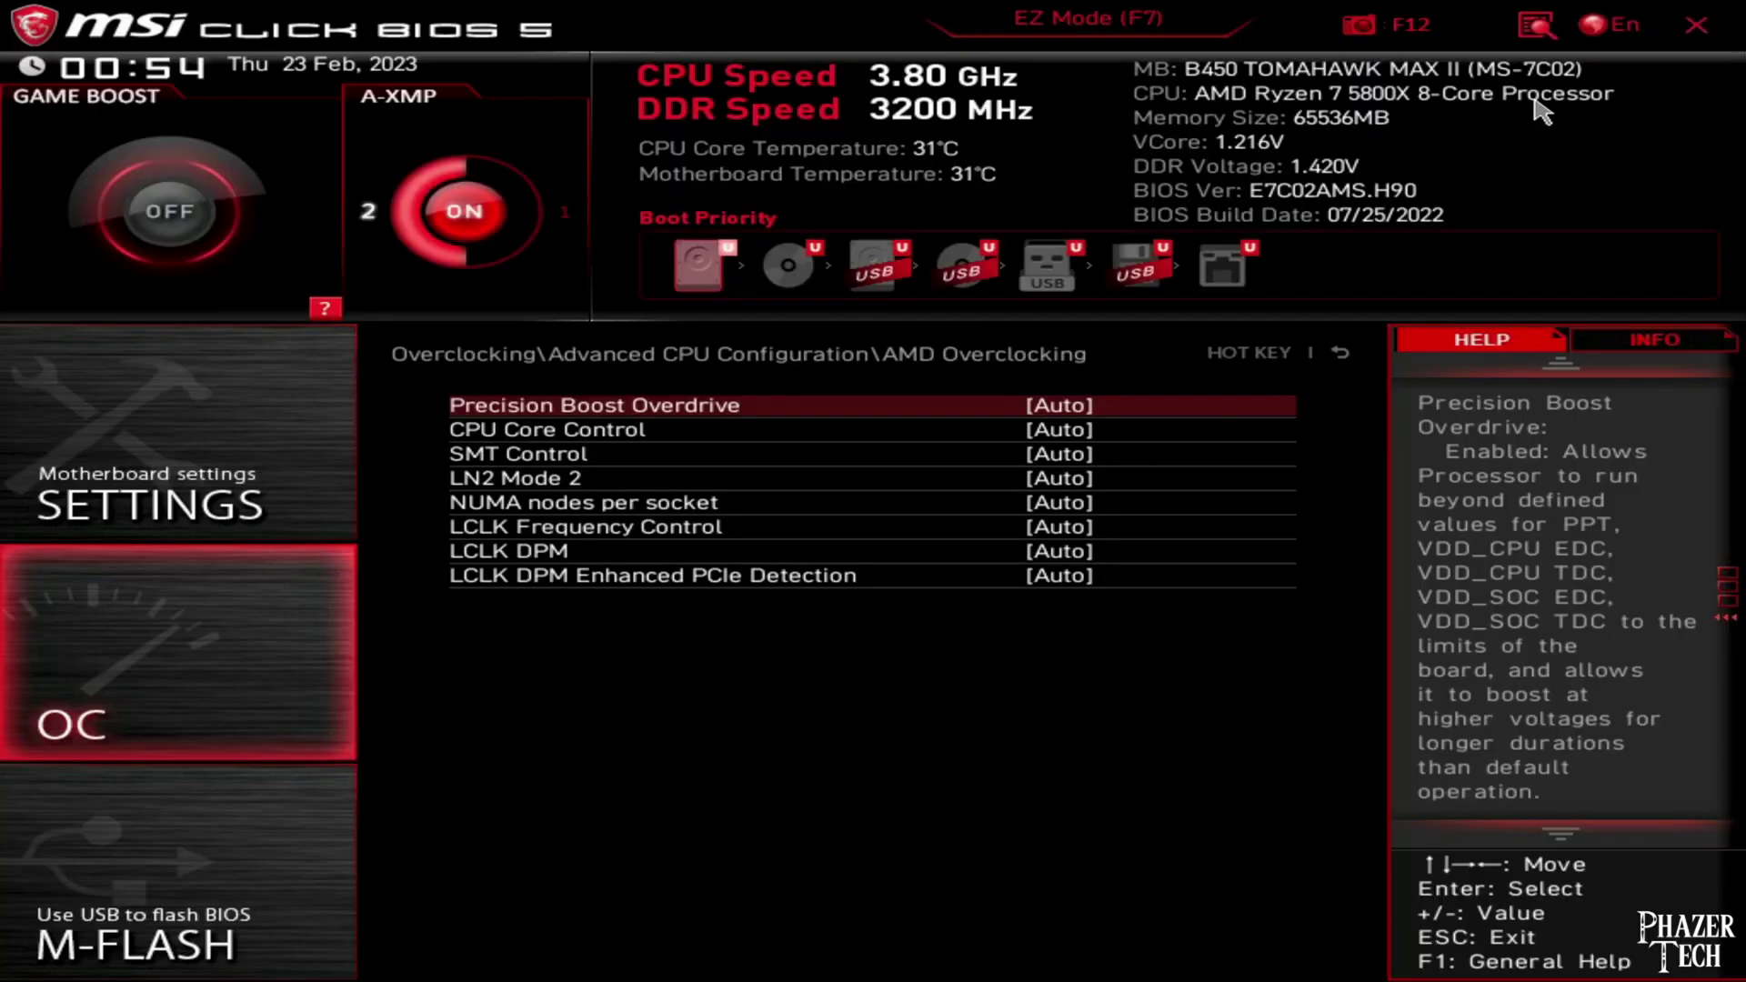
# Set Precision Boost Overdrive to Advanced
pyautogui.press('Return')
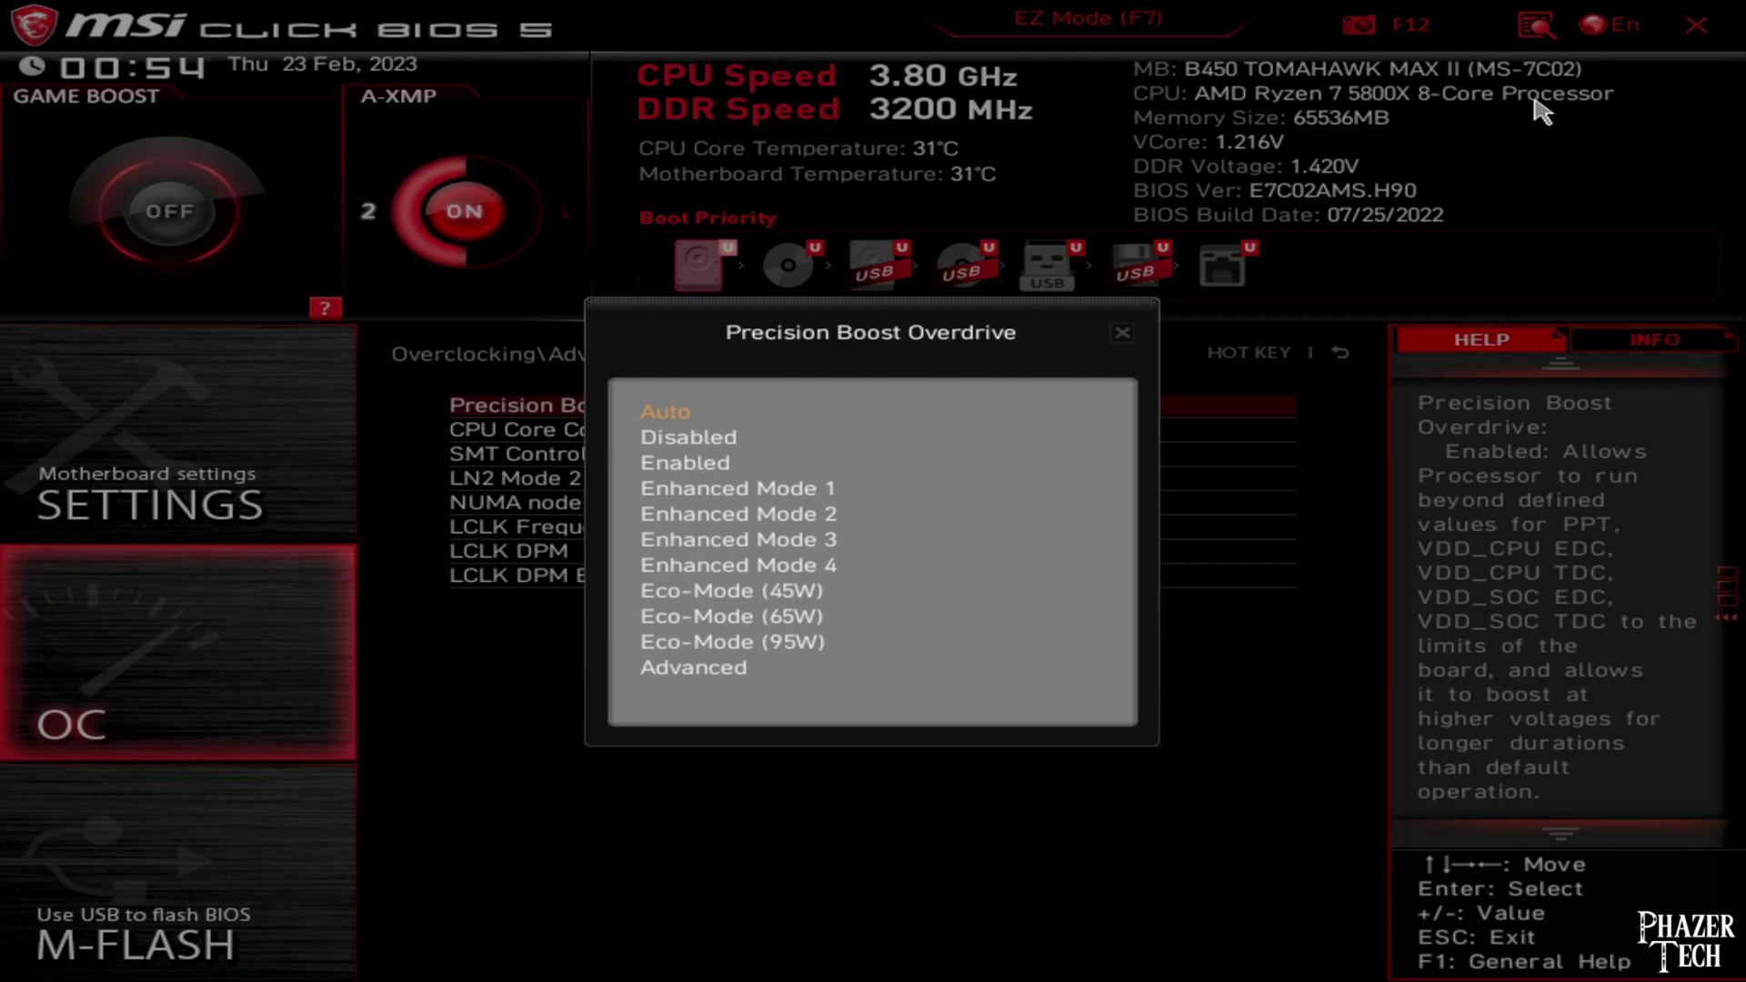
pyautogui.press('Down')
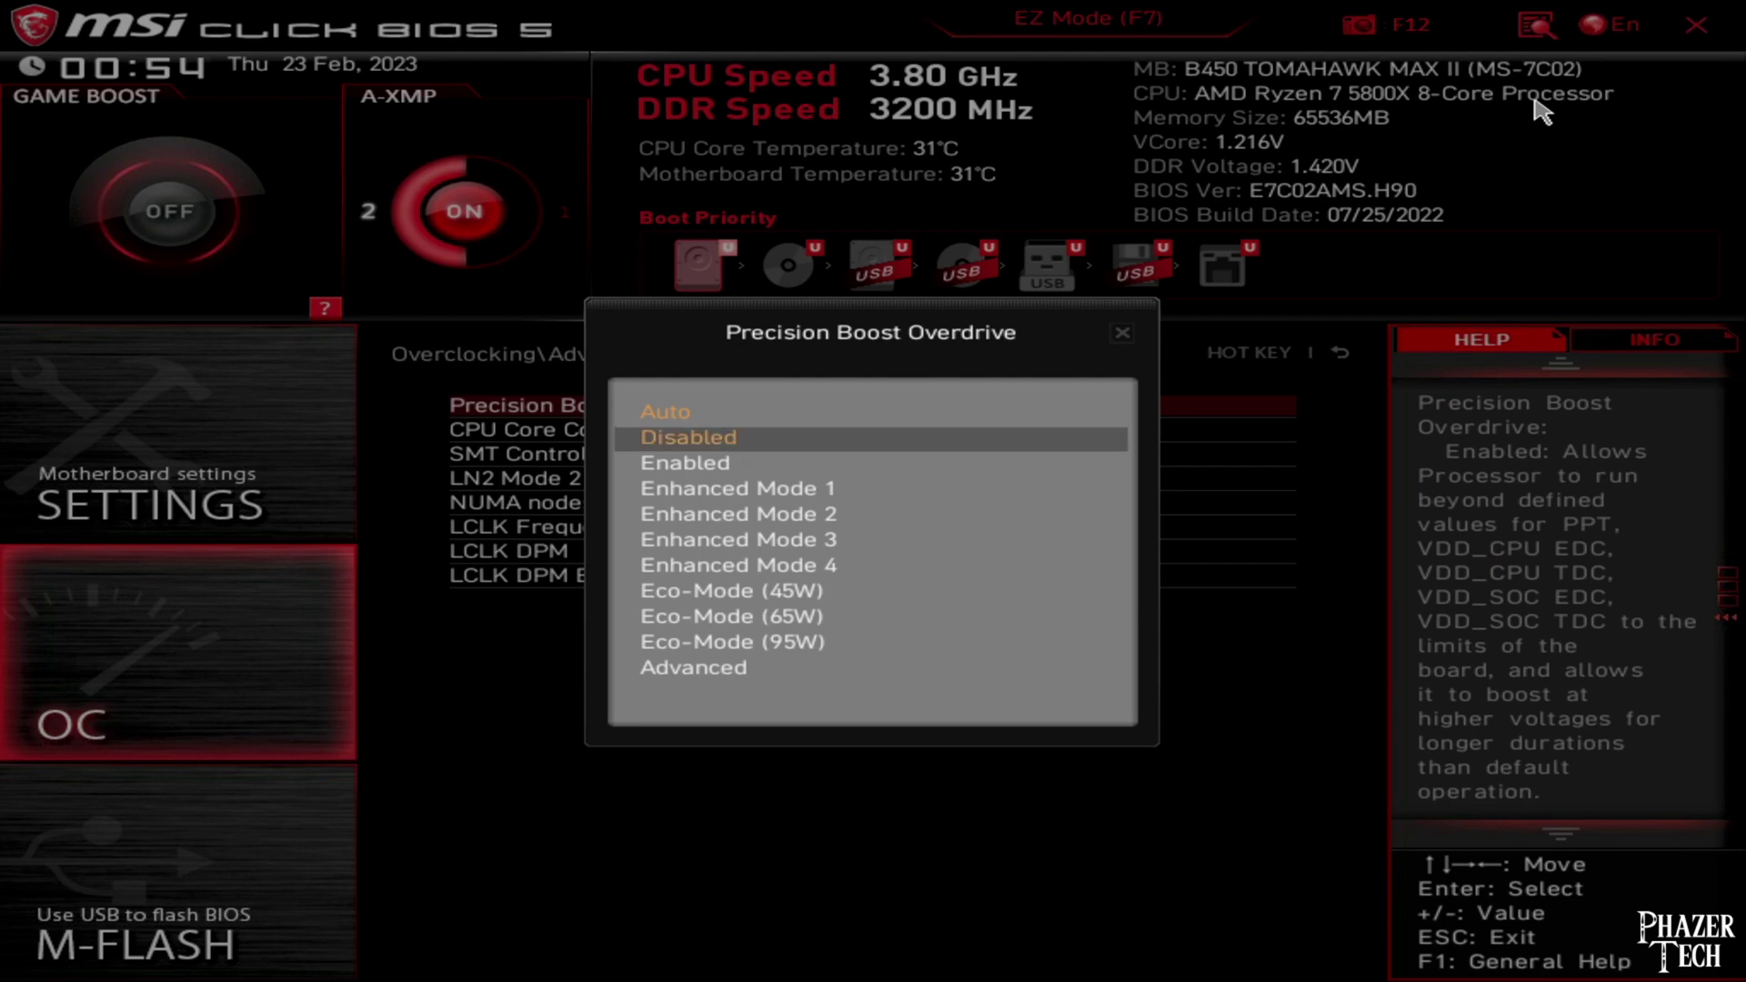
pyautogui.press('Down')
pyautogui.press('Down')
pyautogui.press('Down')
pyautogui.press('Down')
pyautogui.press('Down')
pyautogui.press('Down')
pyautogui.press('Down')
pyautogui.press('Down')
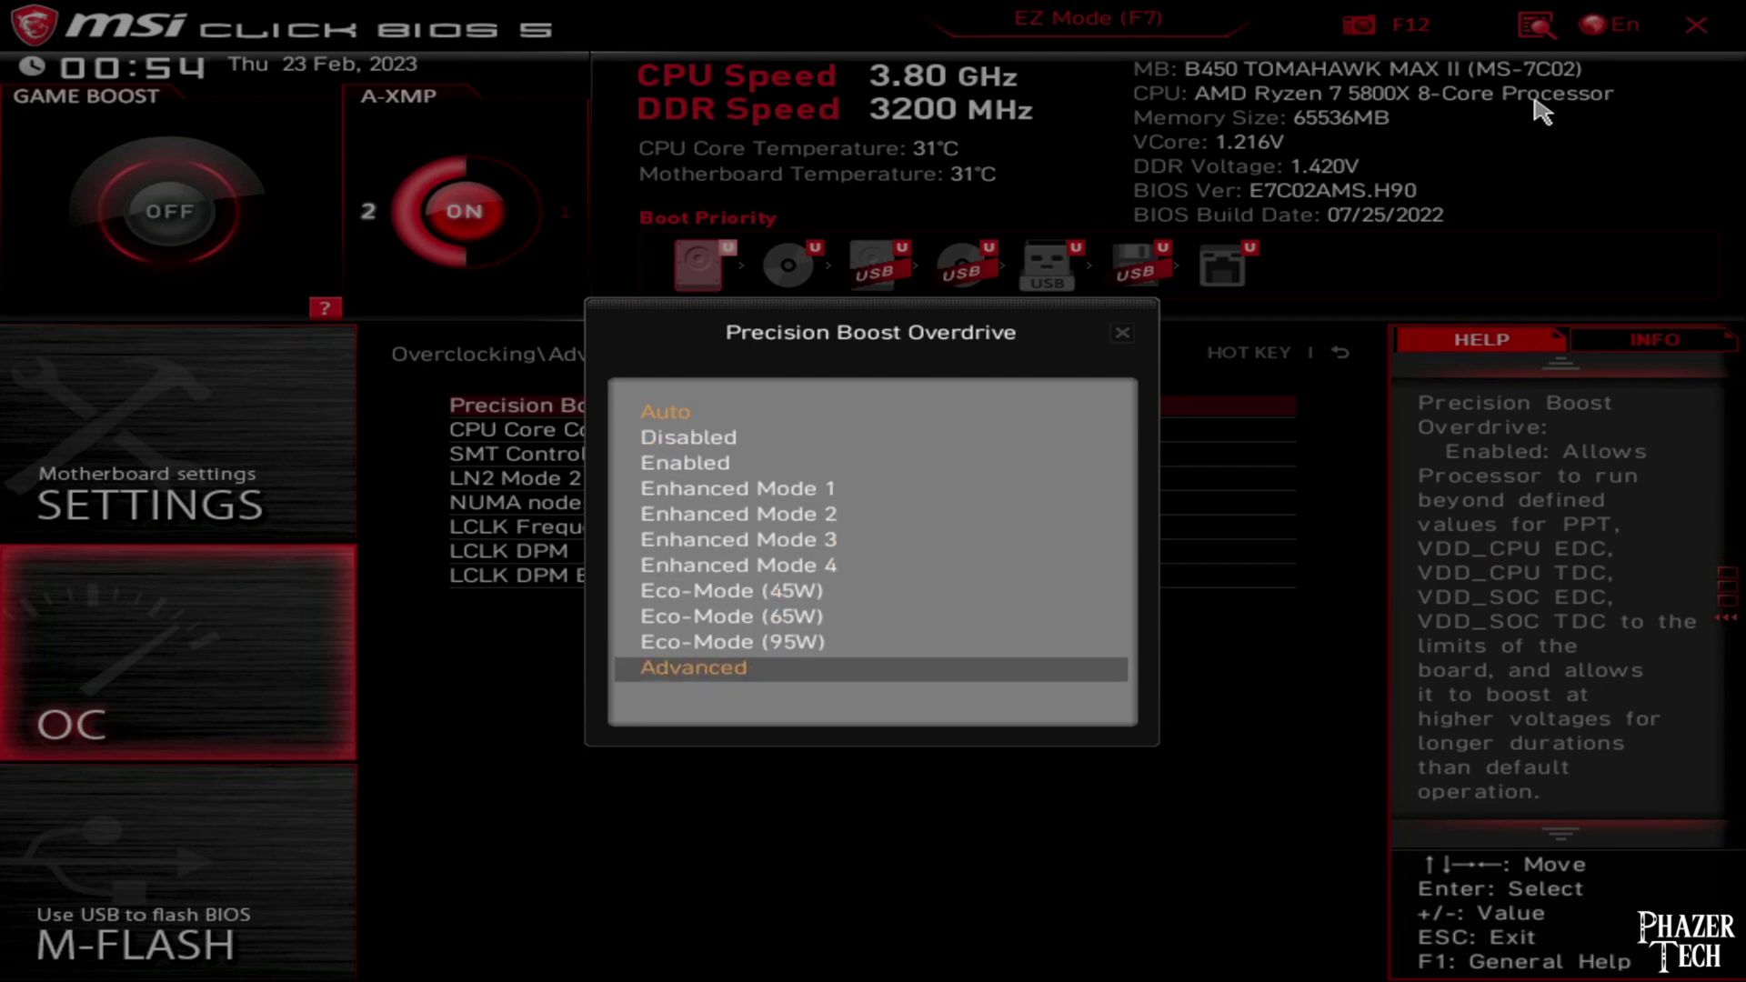
pyautogui.press('Return')
# Set PBO Limits to Manual with PPT 130 W, TDC 95 A and EDC 120 A
pyautogui.press('Down')
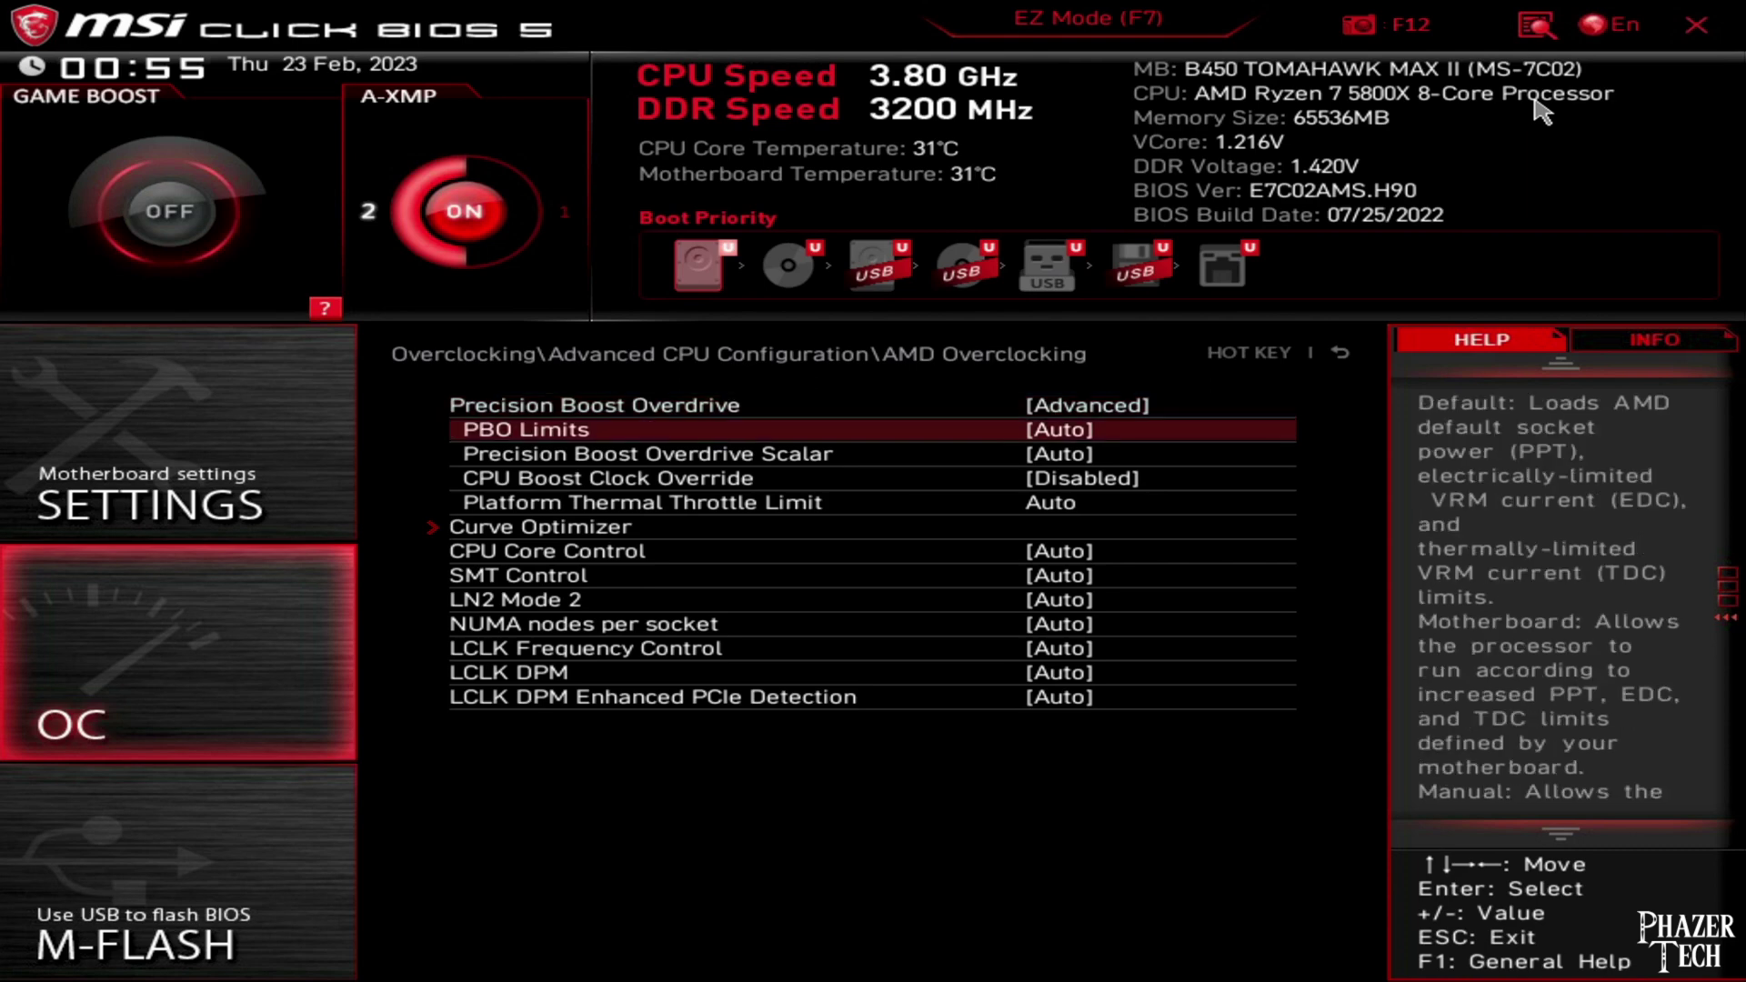
pyautogui.press('Return')
pyautogui.press('Down')
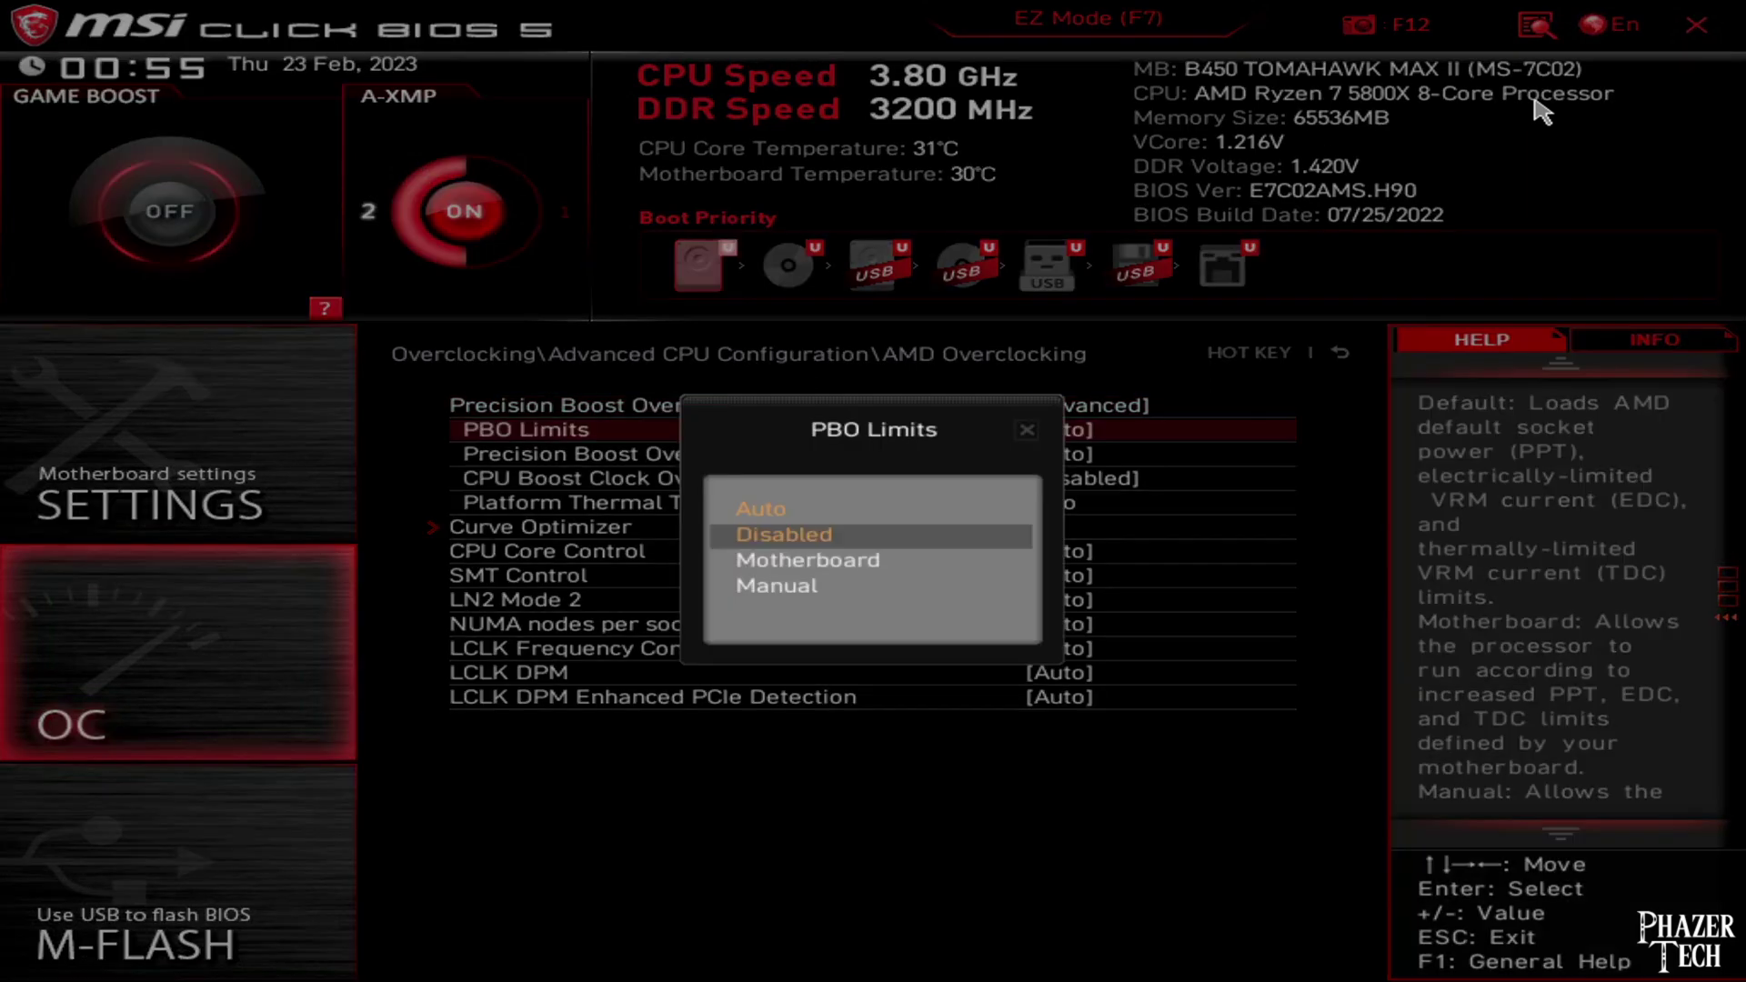
pyautogui.press('Down')
pyautogui.press('Down')
pyautogui.press('Return')
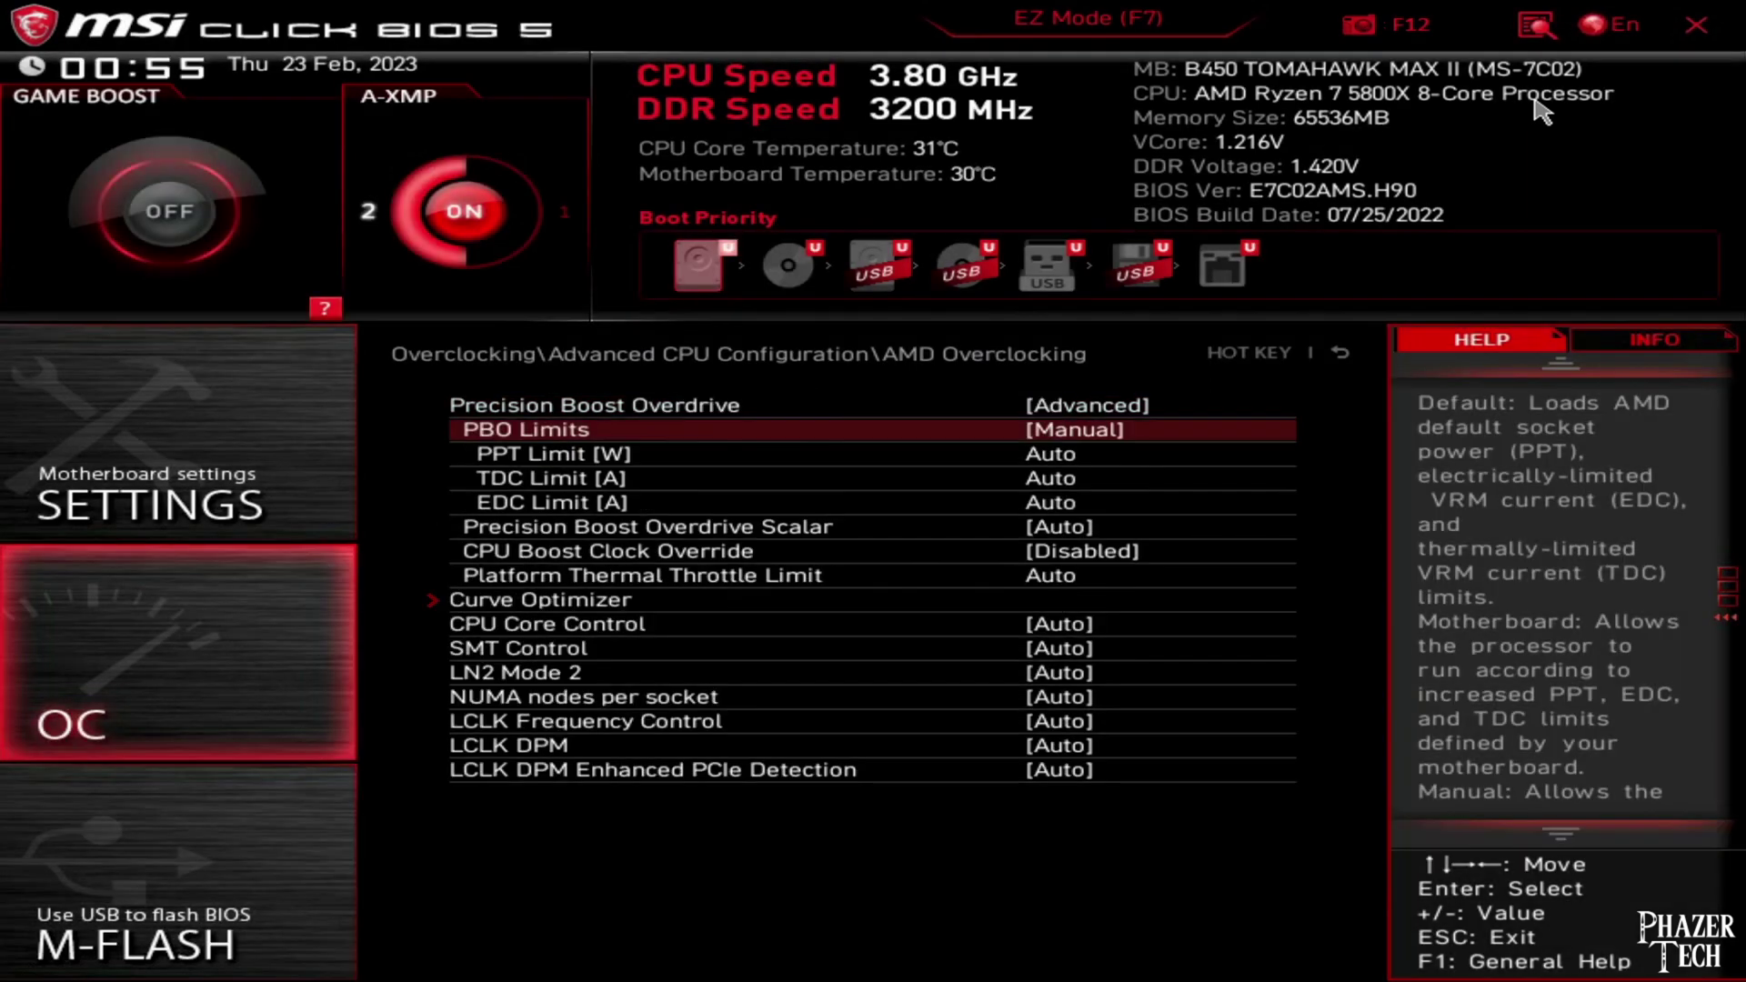
pyautogui.press('Down')
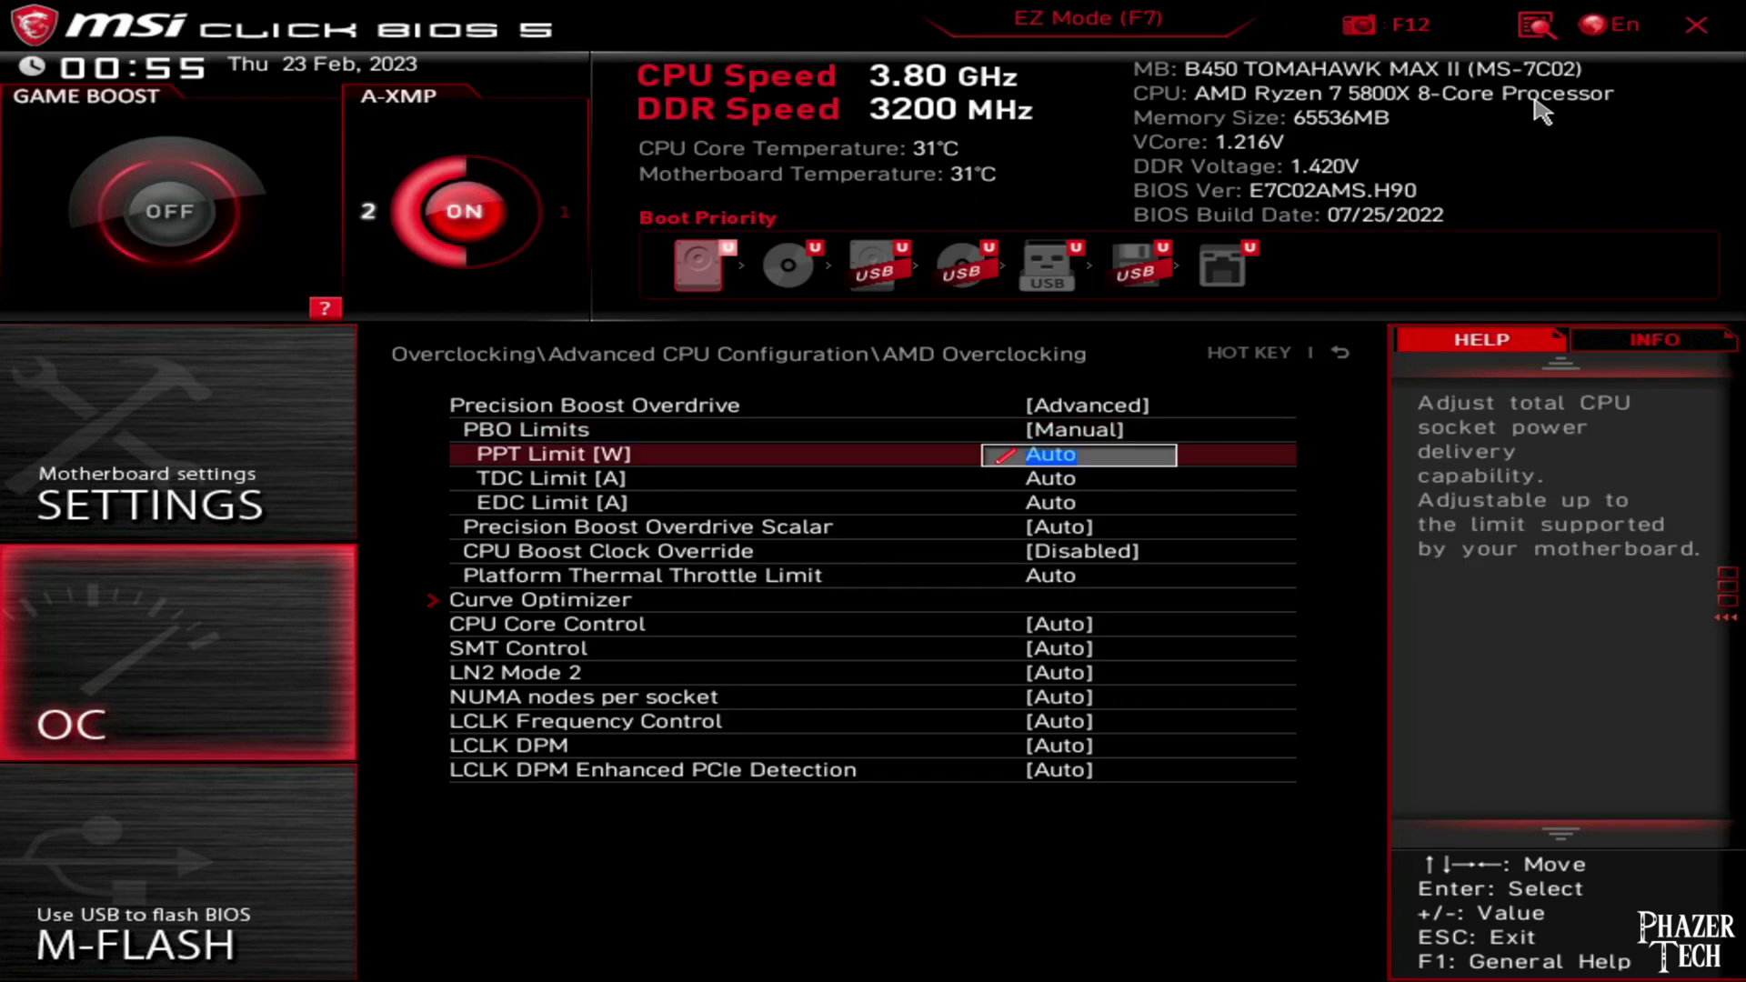
pyautogui.write('130')
pyautogui.press('Down')
pyautogui.write('95')
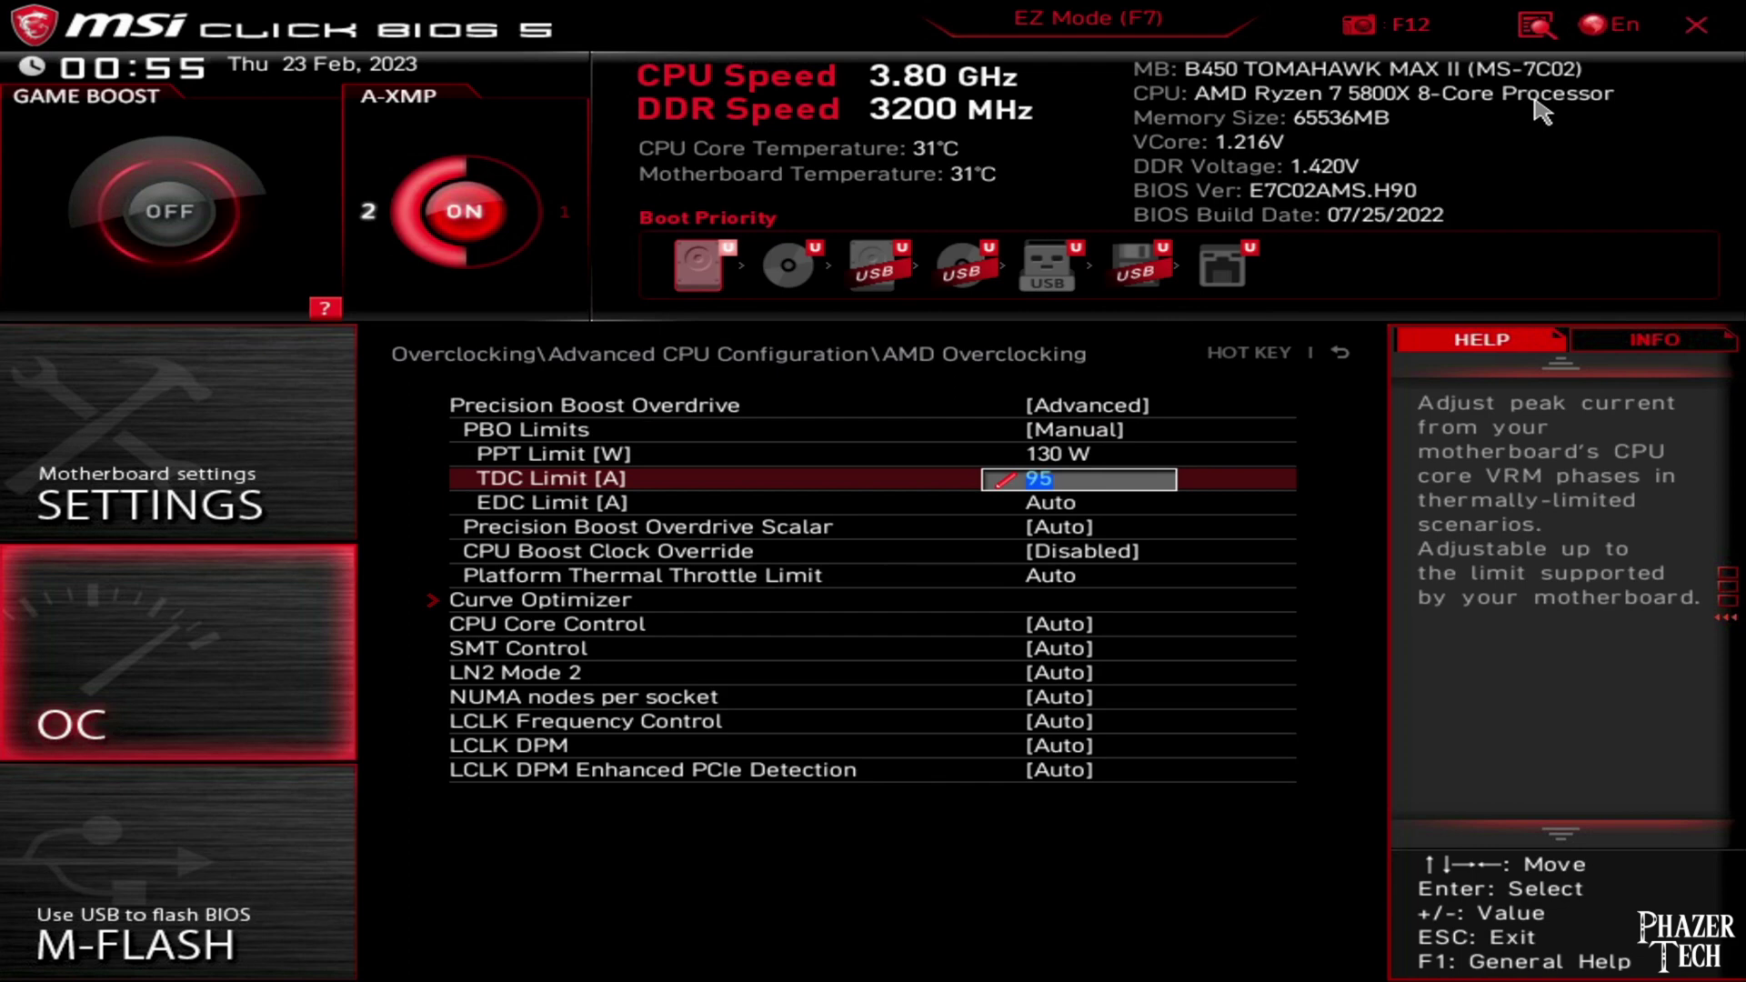
pyautogui.press('Down')
pyautogui.write('120')
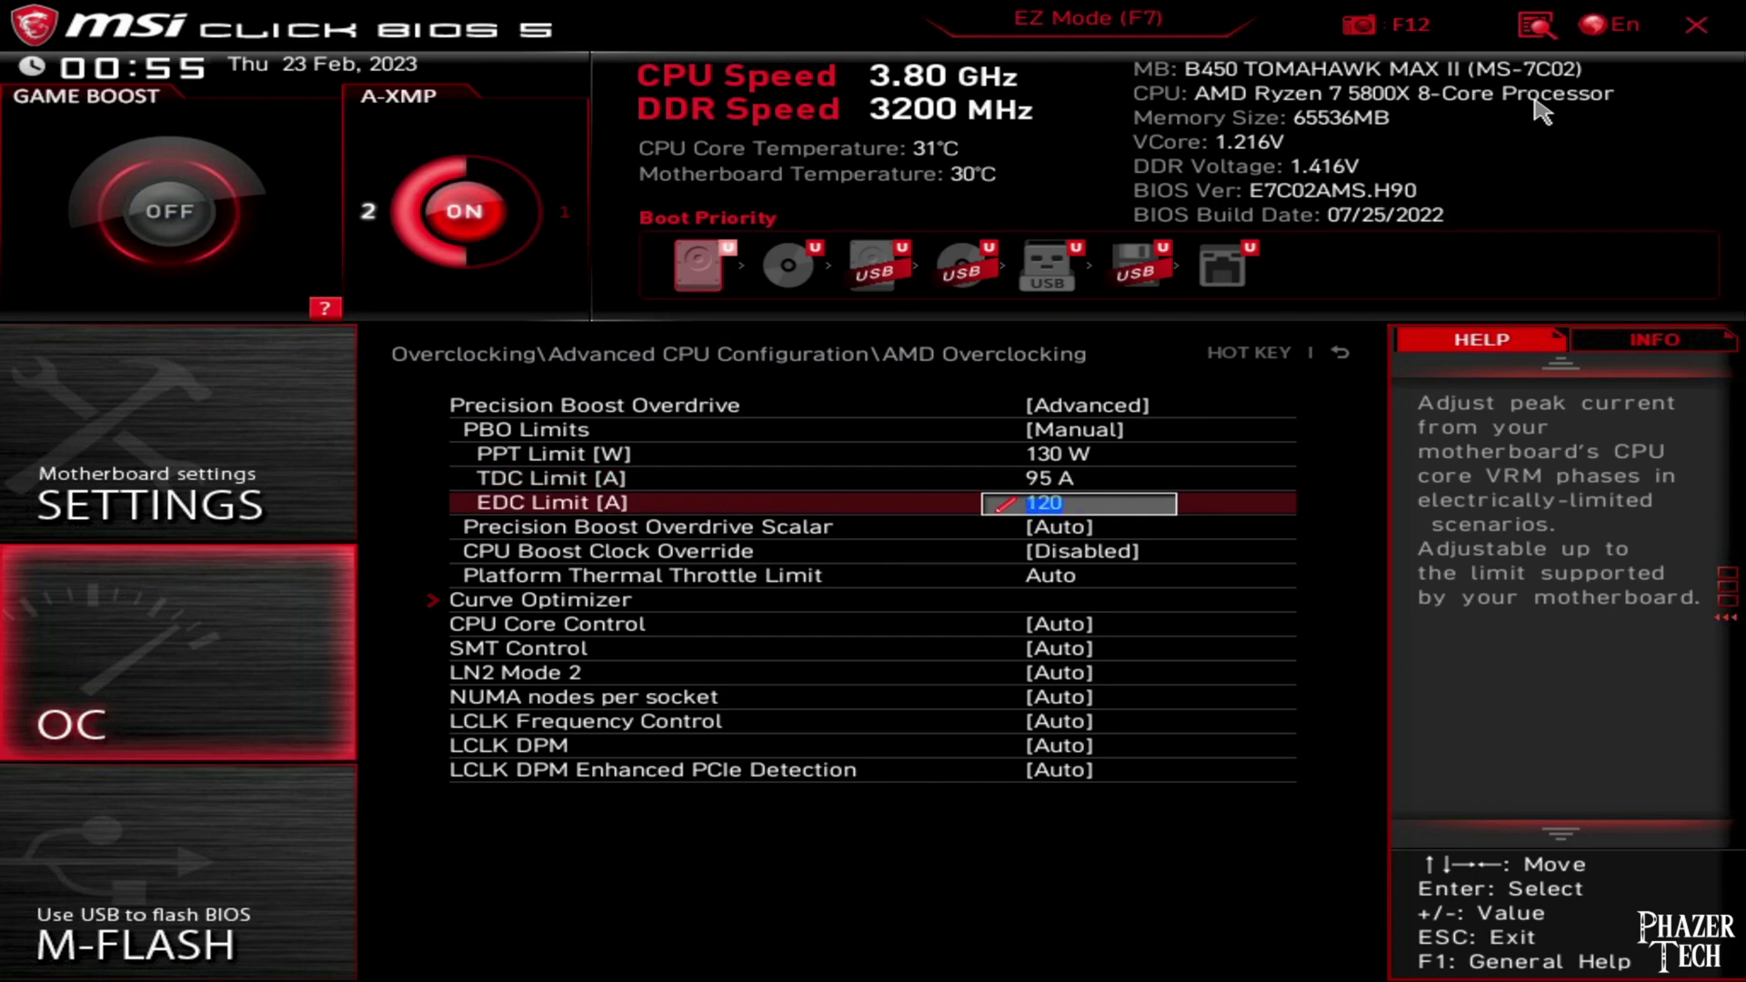
pyautogui.press('Down')
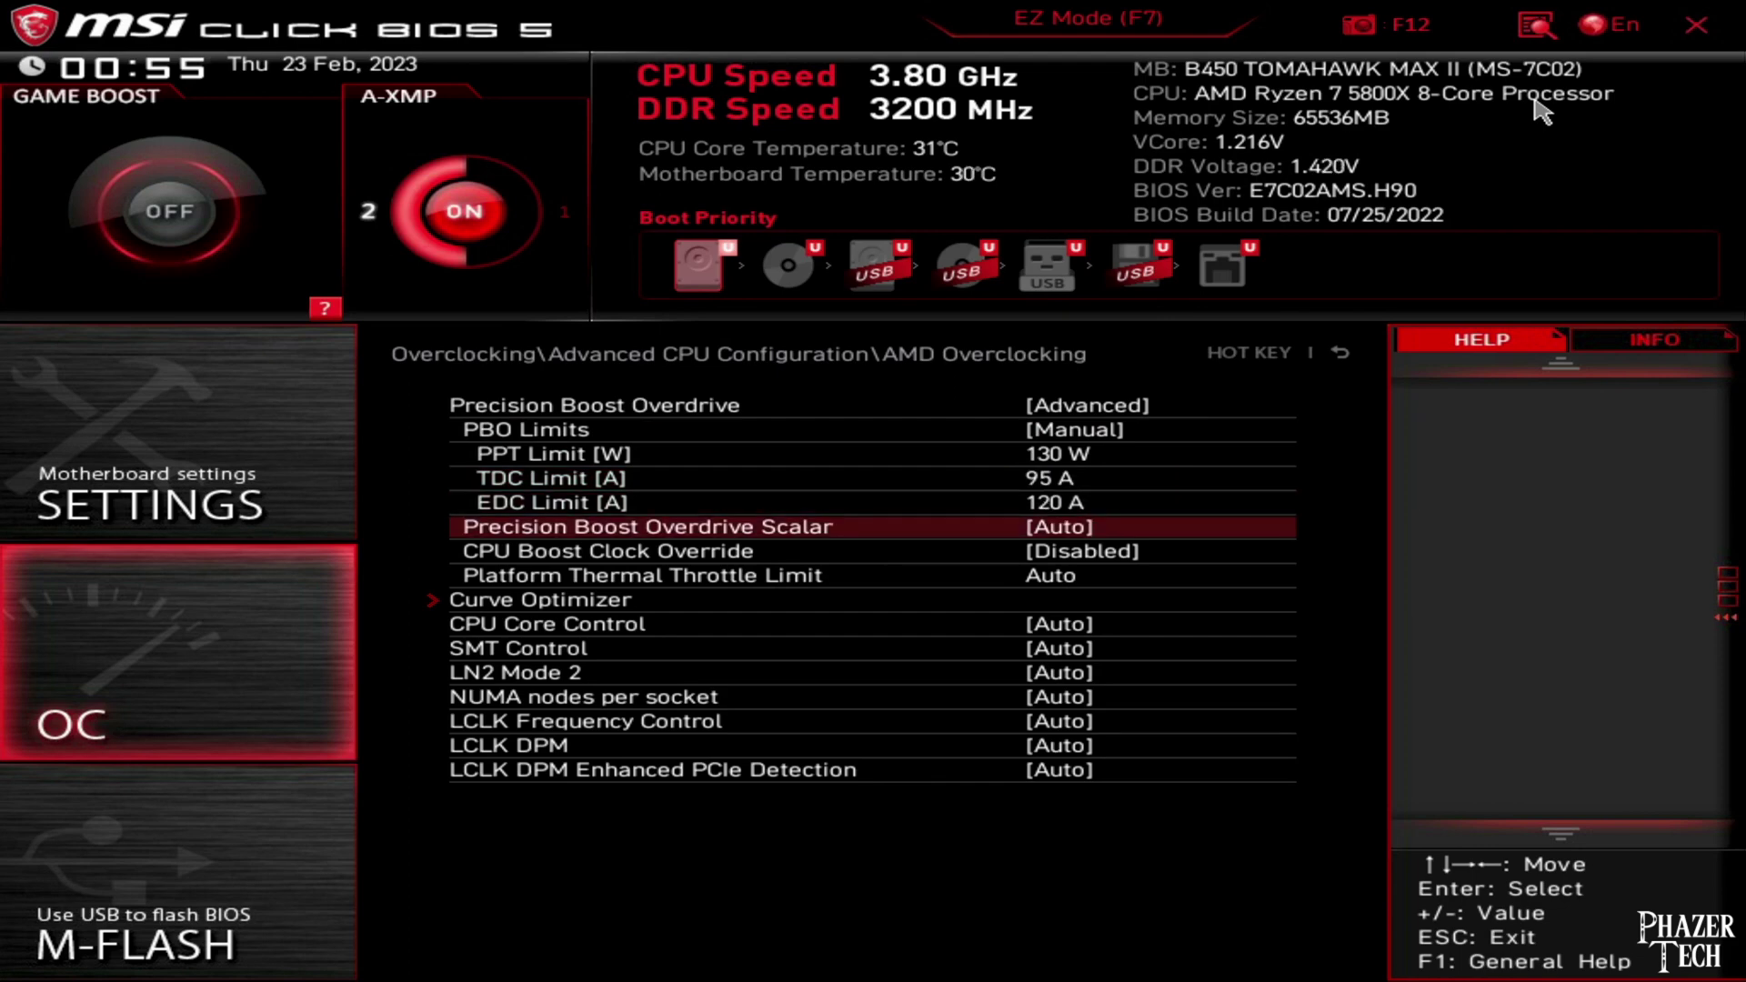
# Choose Manual for PBO Scalar, leaving the scalar multiplier at 1X
pyautogui.press('Return')
pyautogui.press('Down')
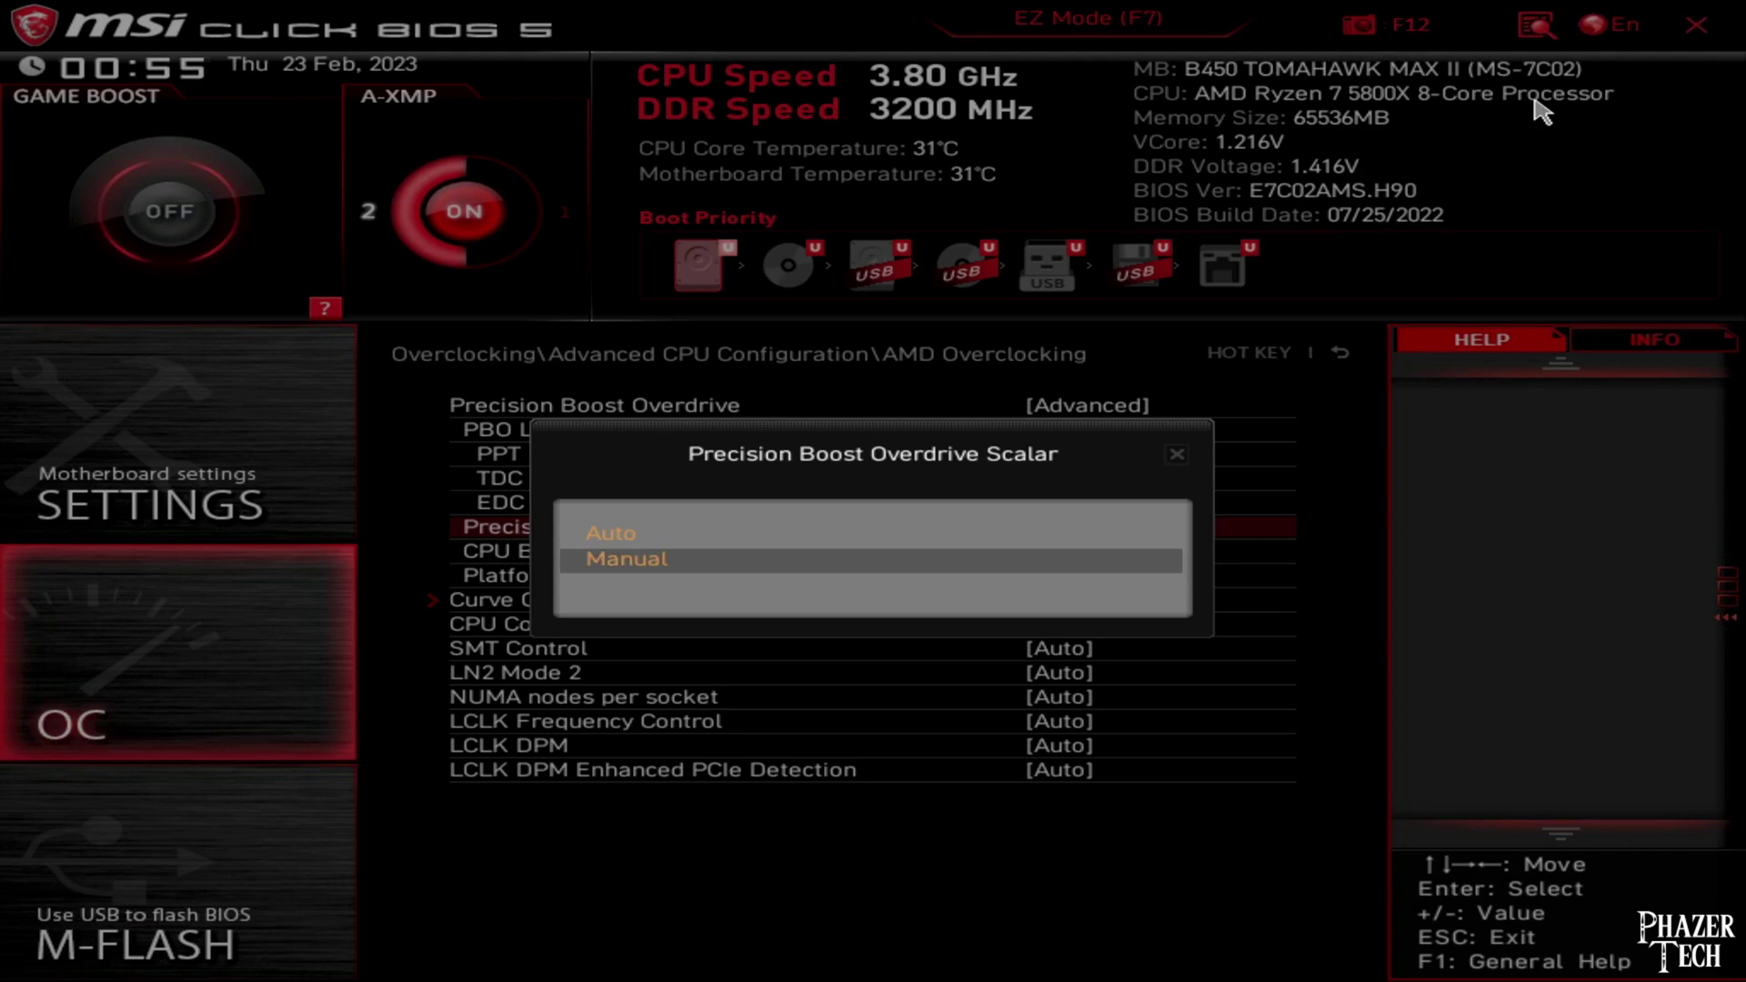
pyautogui.press('Return')
pyautogui.press('Down')
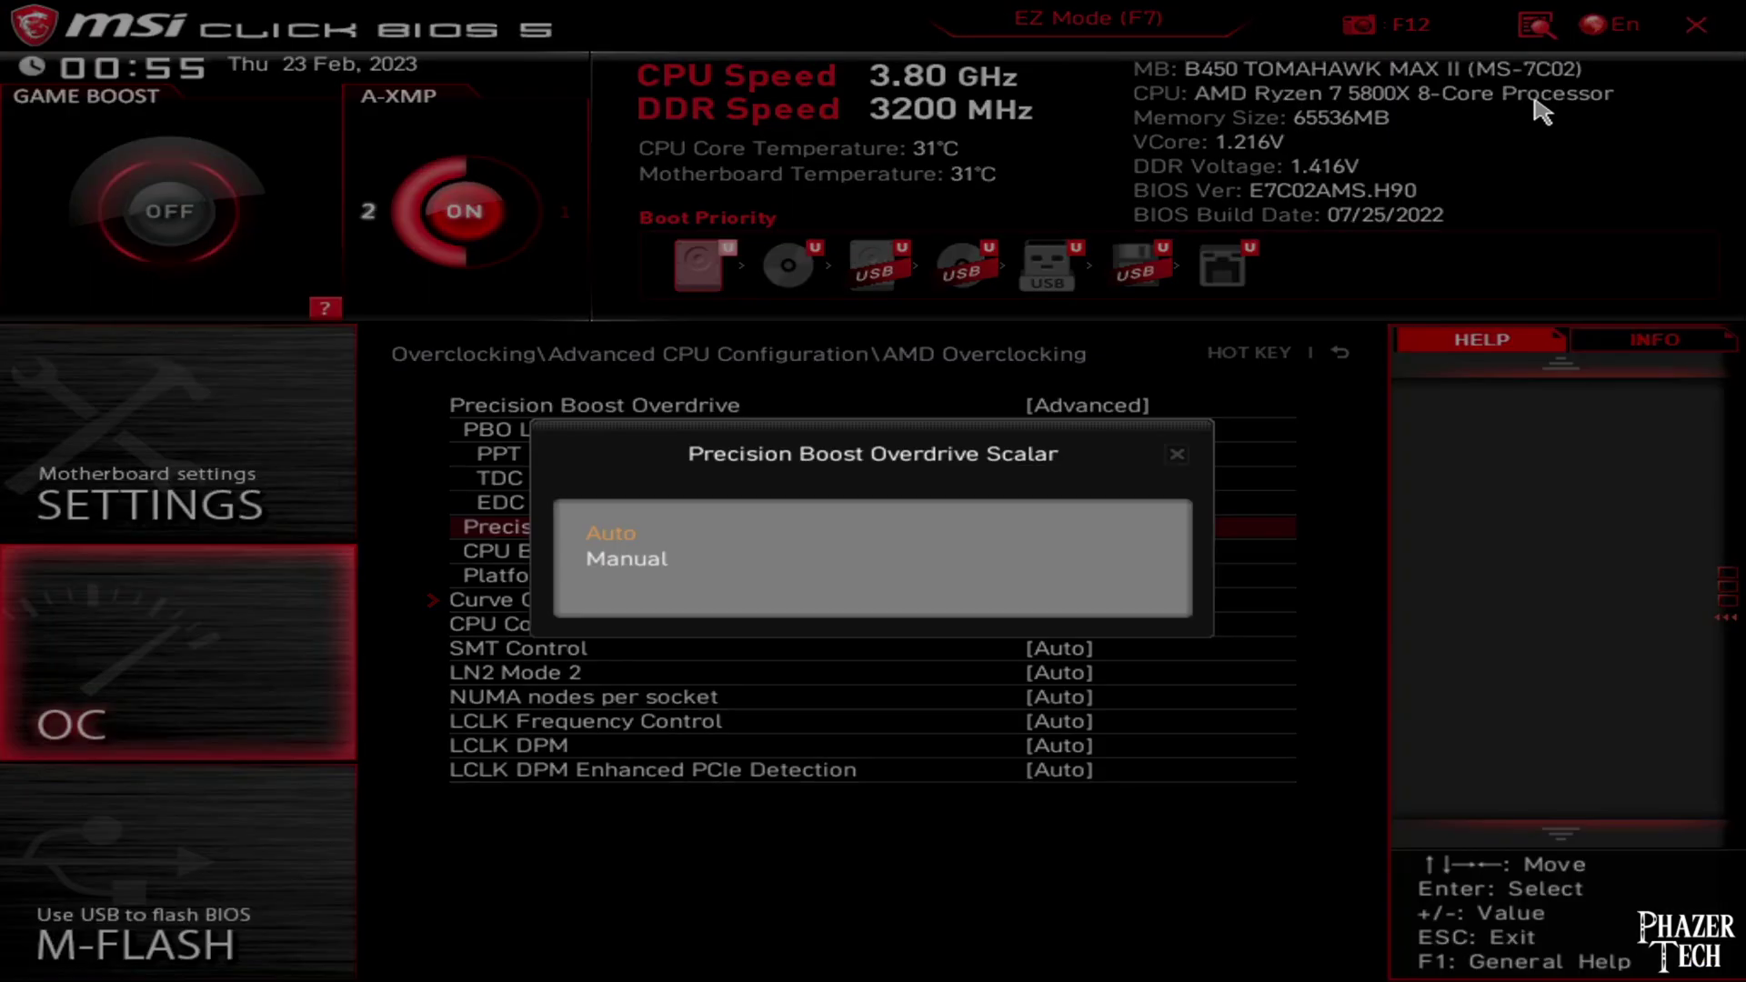
pyautogui.press('Down')
pyautogui.press('Return')
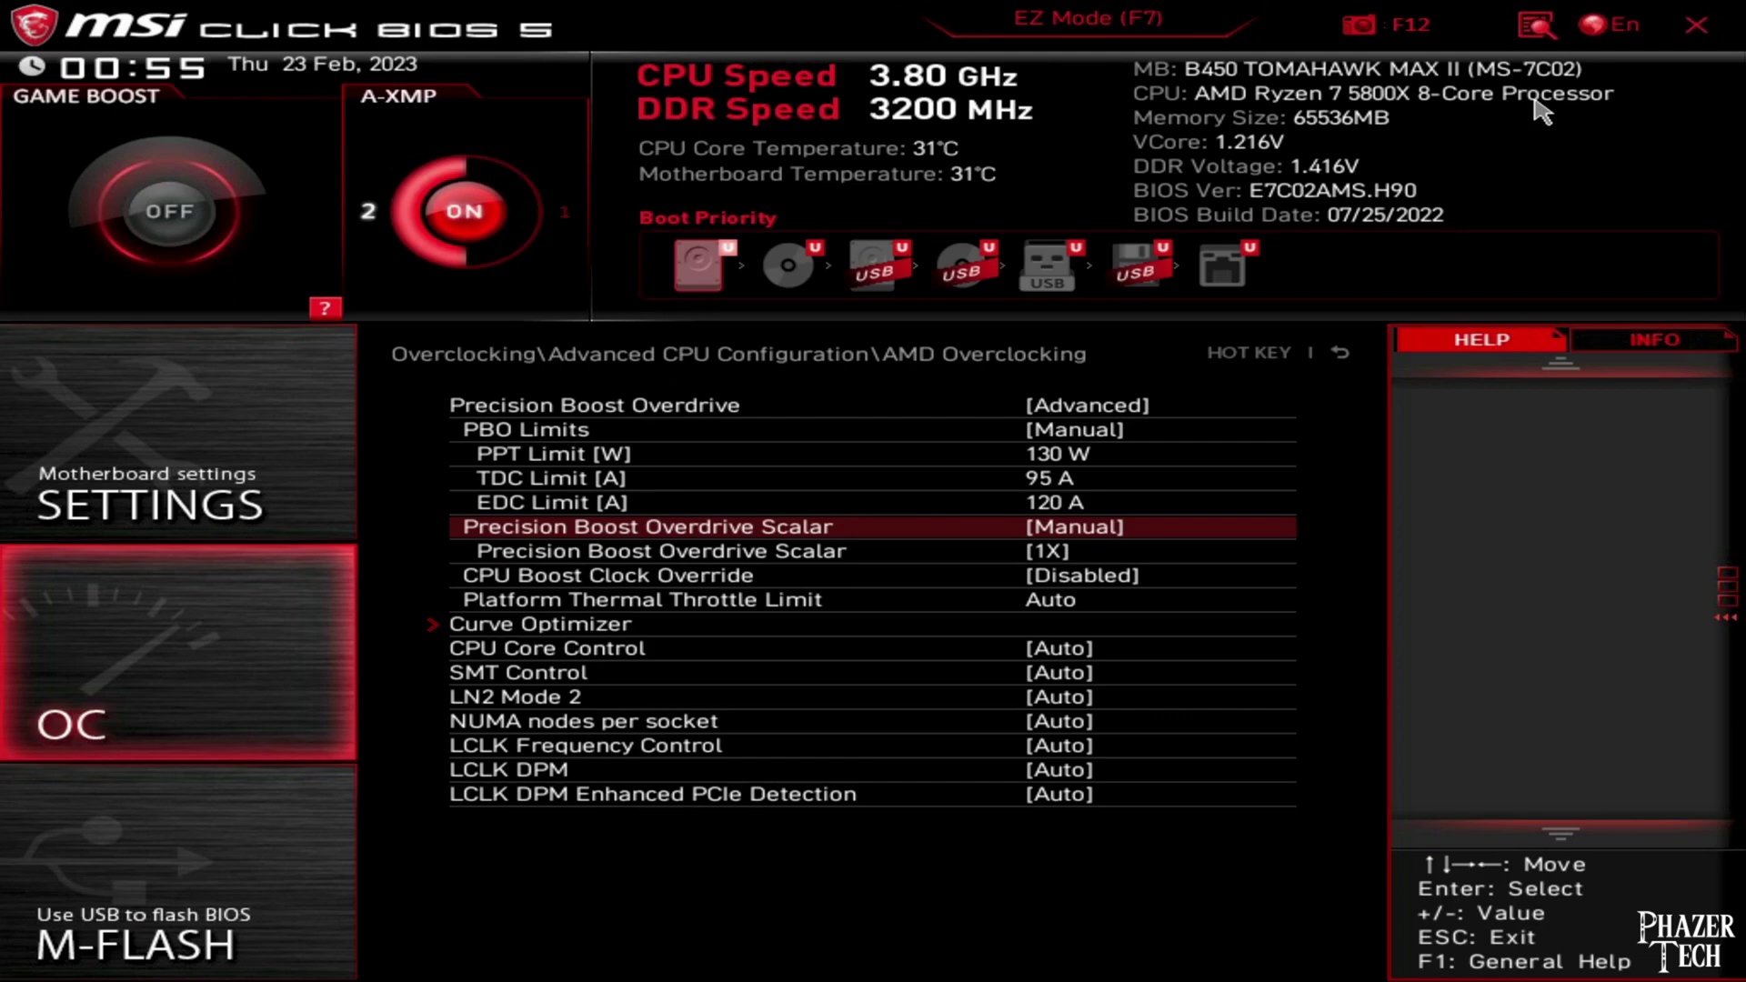
pyautogui.press('Down')
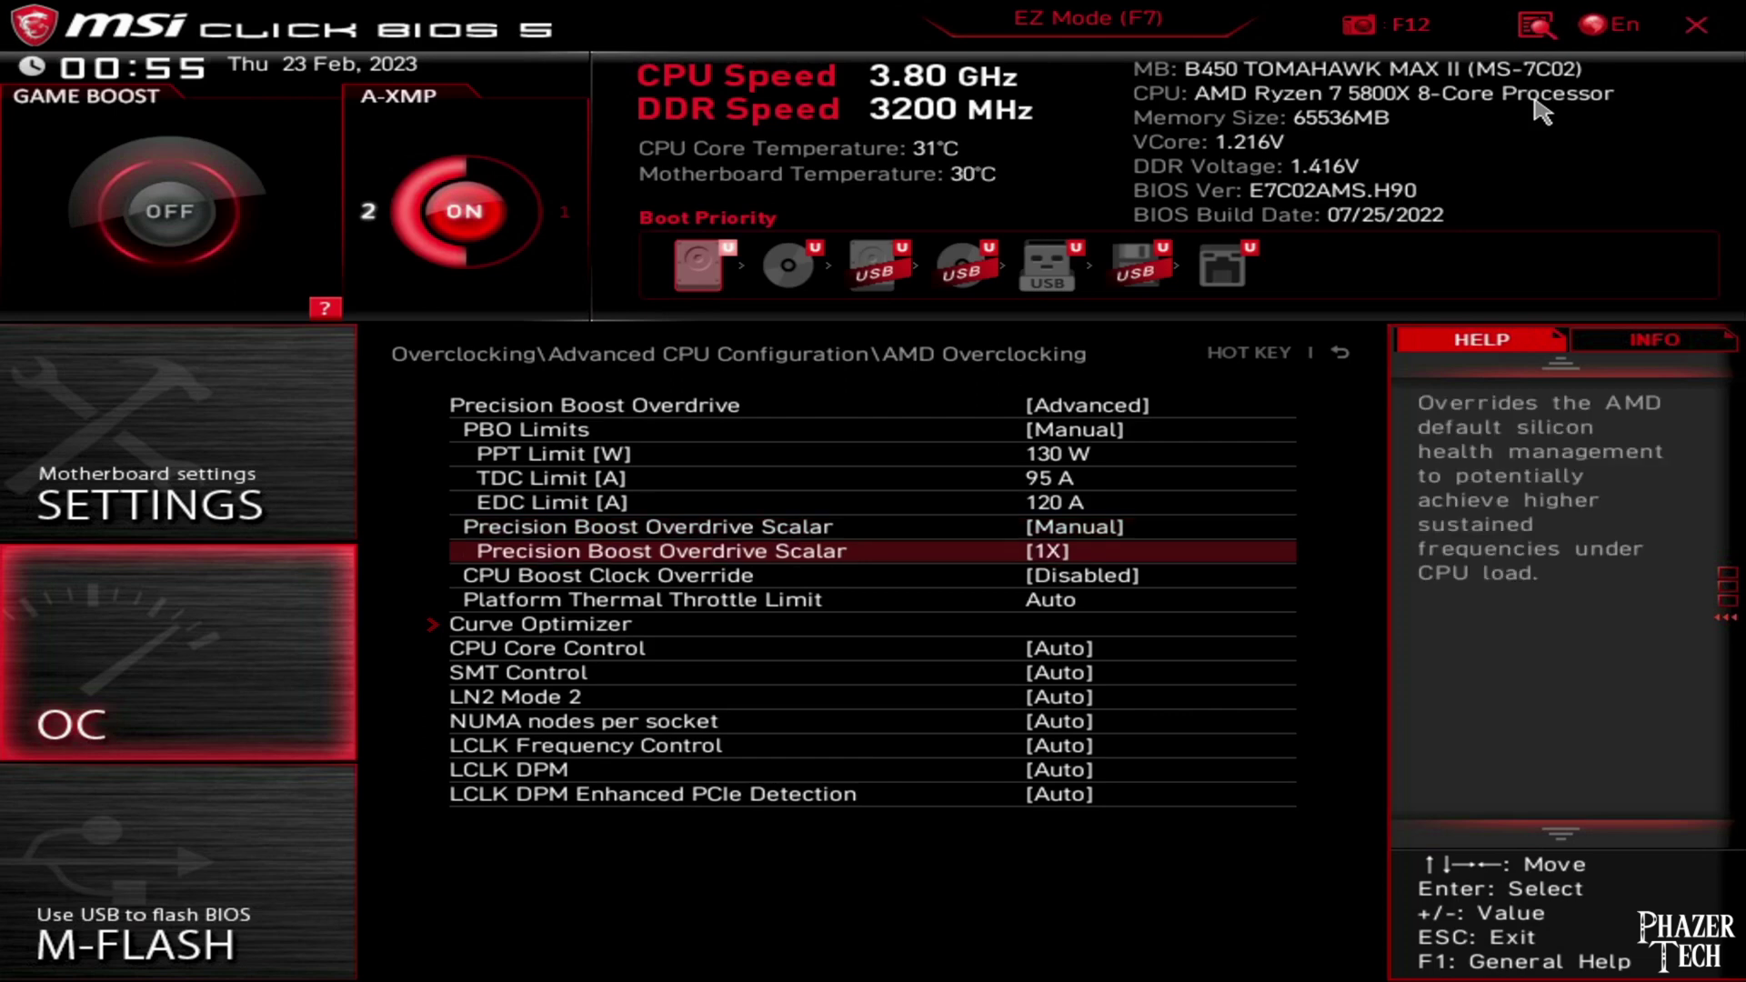
pyautogui.press('Return')
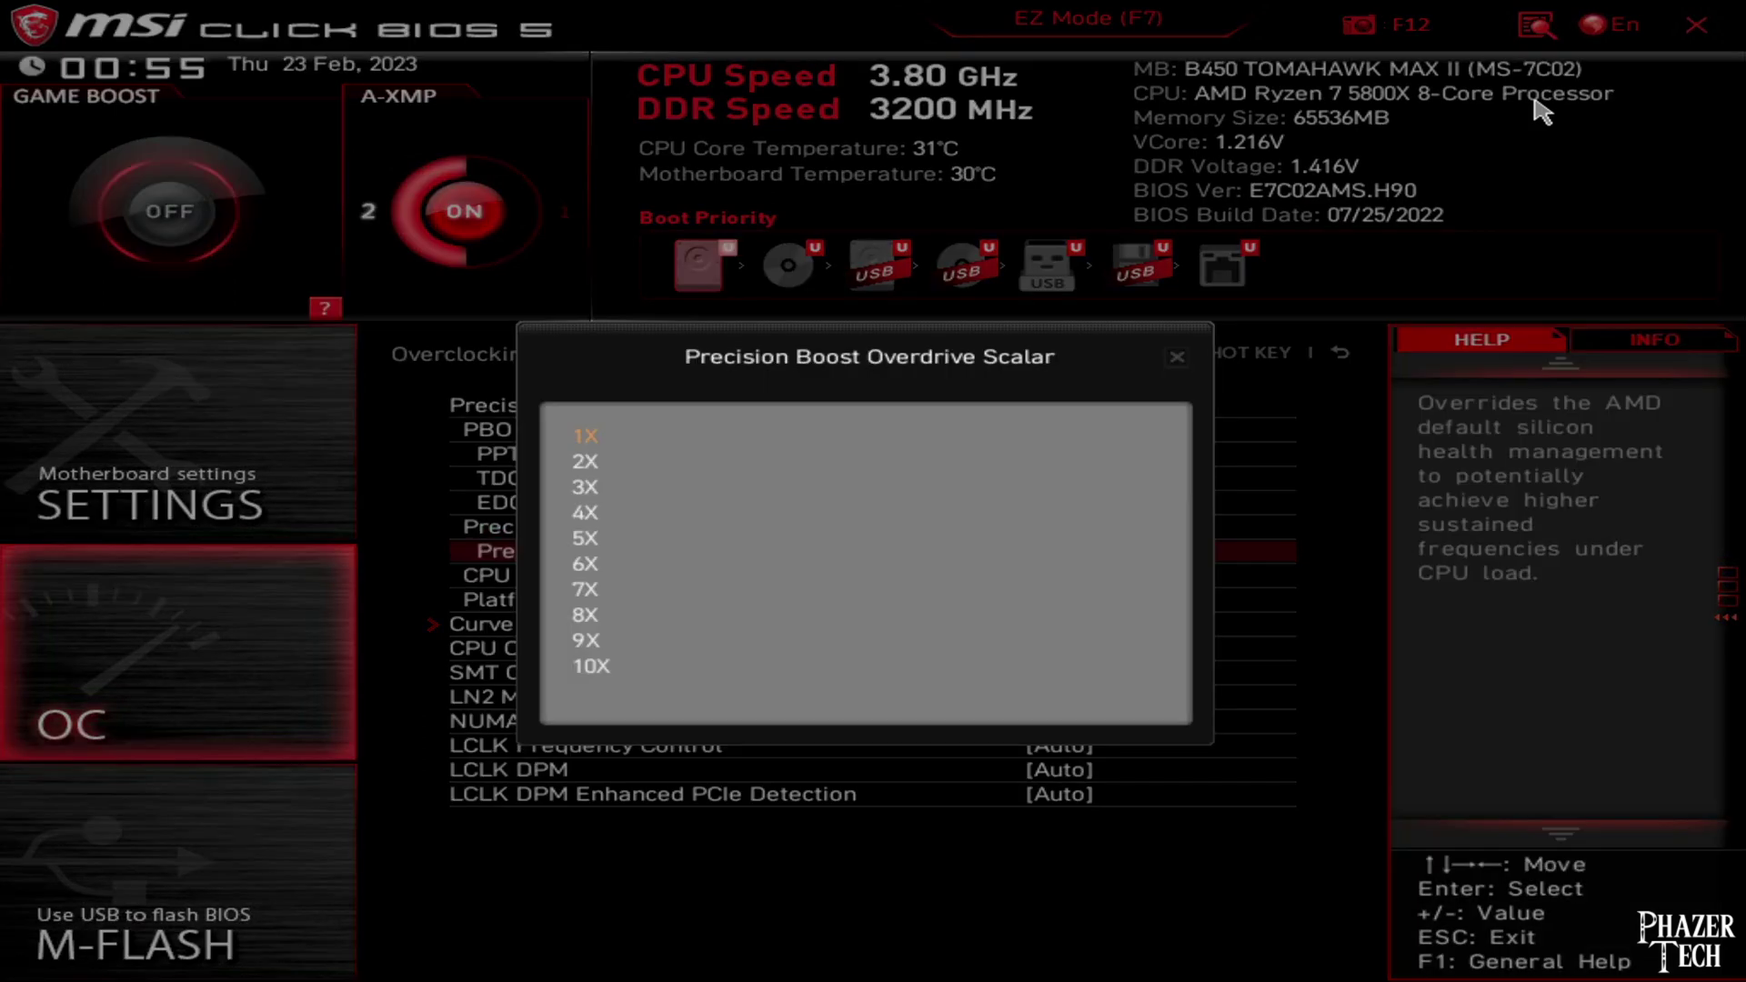
pyautogui.press('Escape')
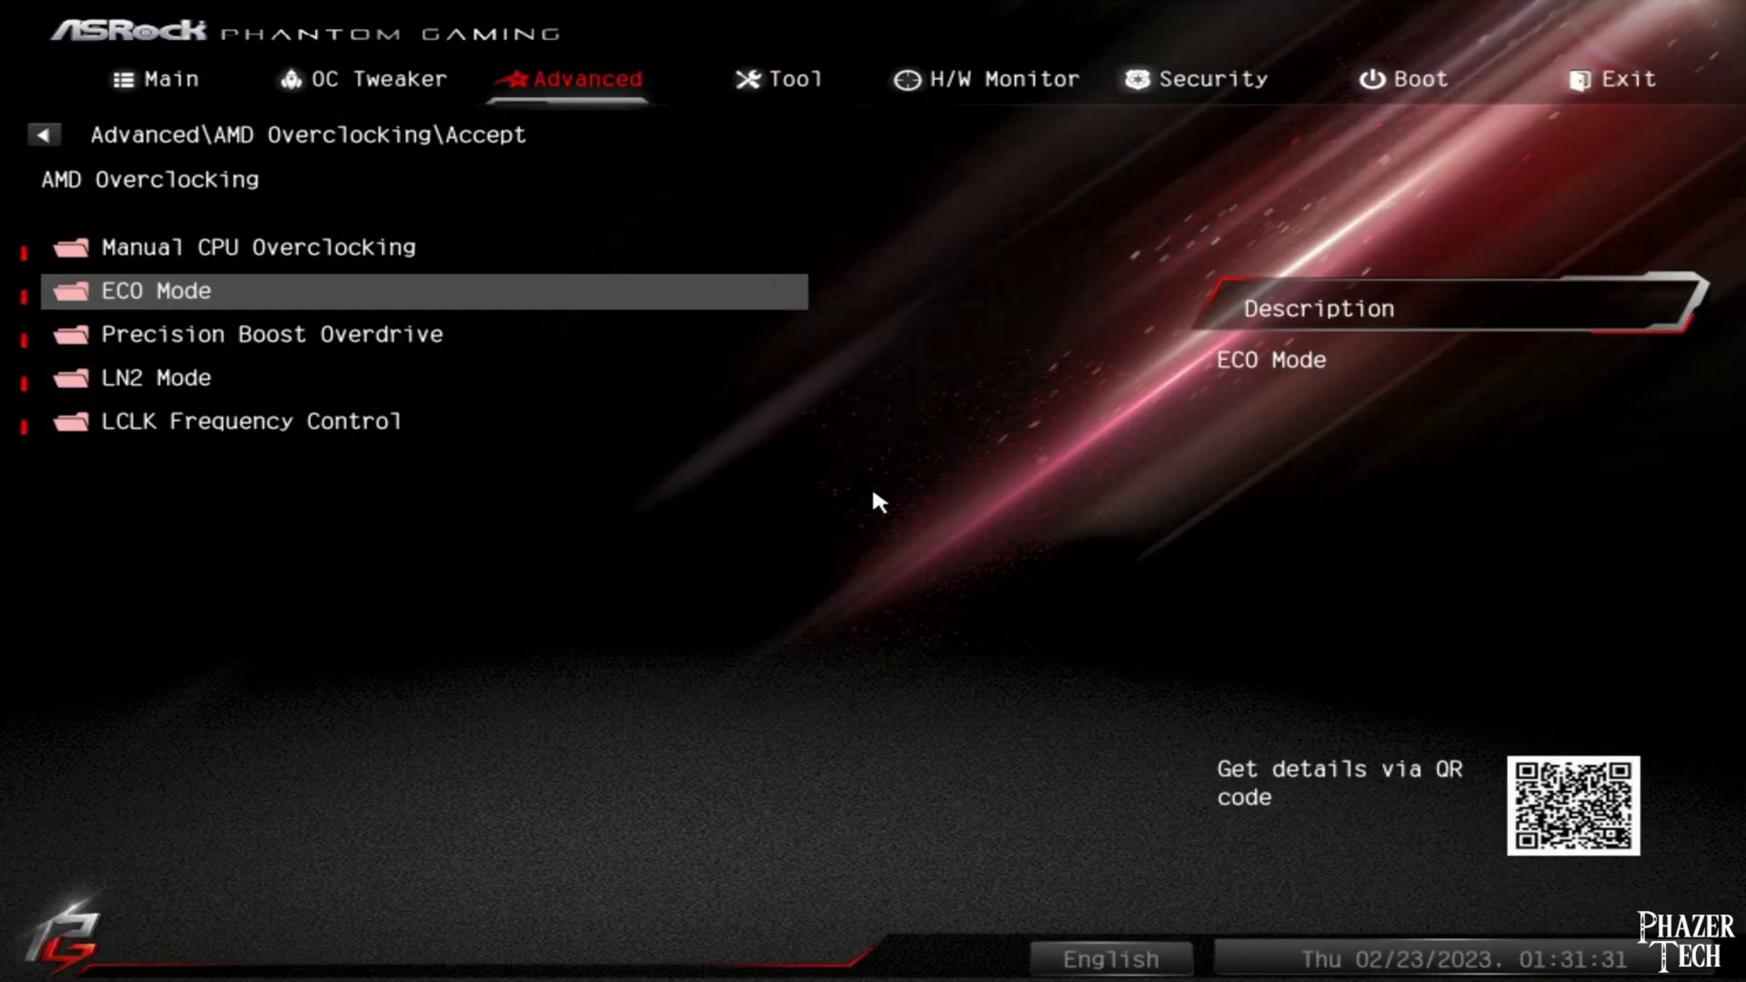
# Open ASRock's Precision Boost Overdrive page and review the PPT 87, TDC 60 and EDC 90 rows
pyautogui.press('Down')
pyautogui.press('Return')
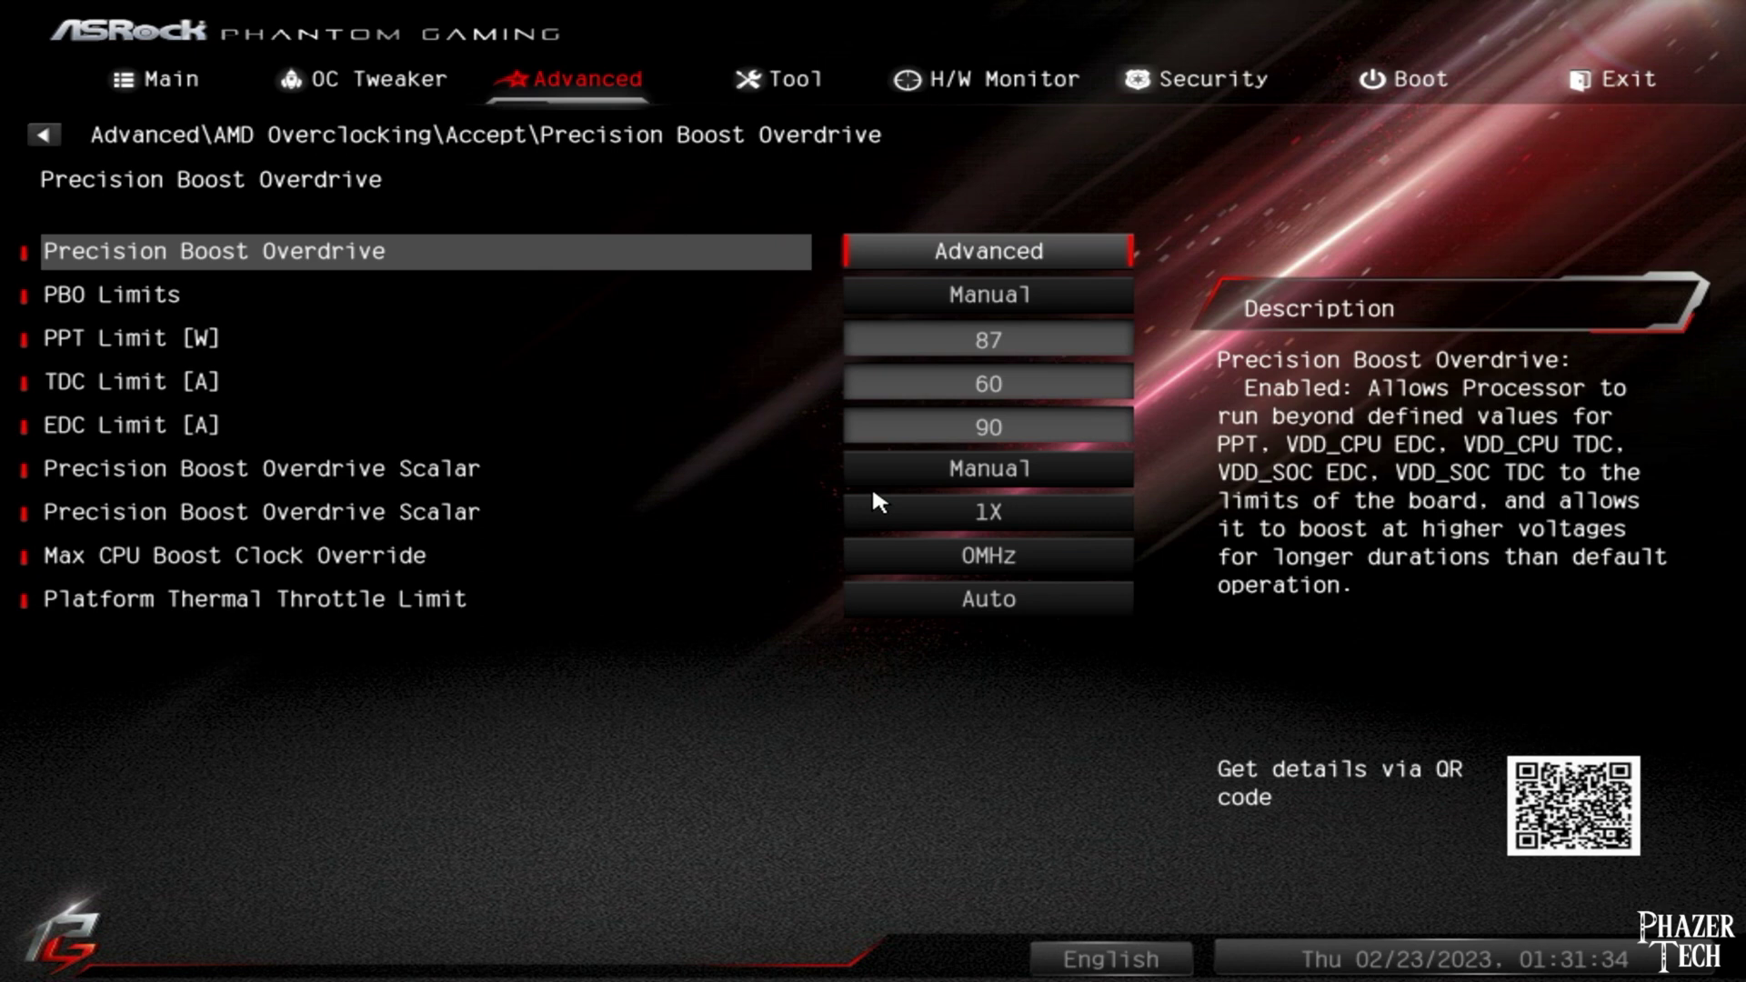
pyautogui.press('Down')
pyautogui.press('Down')
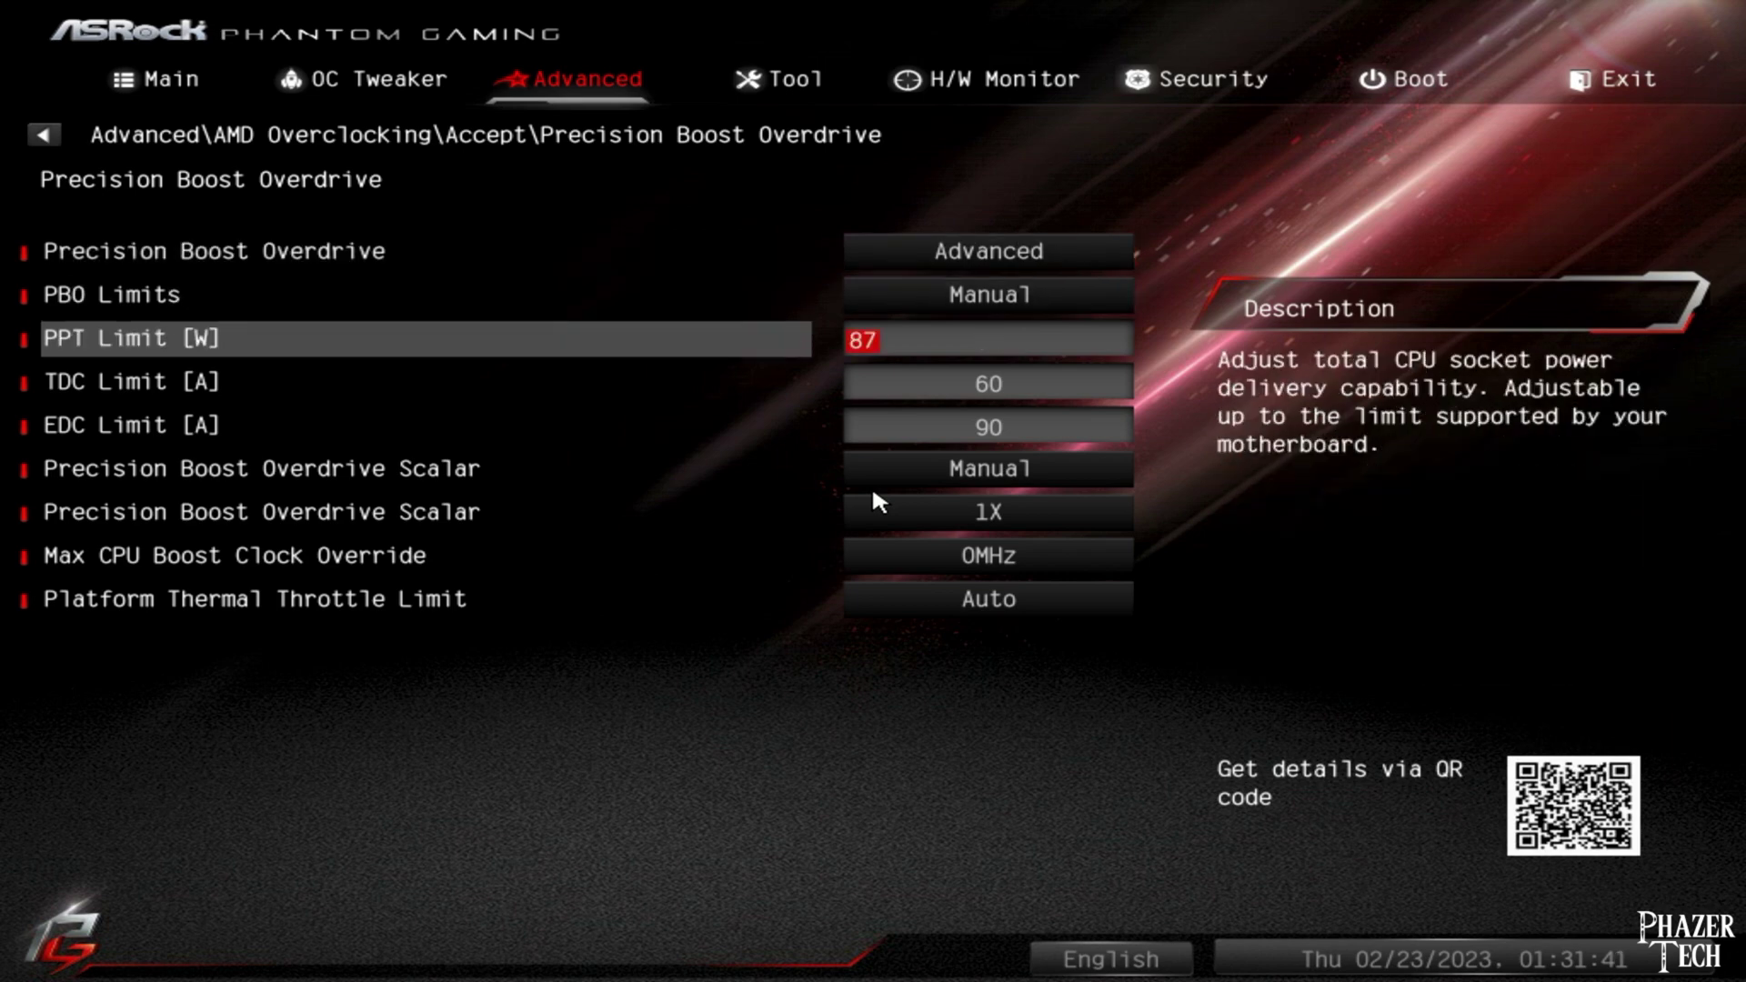
pyautogui.press('Down')
pyautogui.press('Down')
pyautogui.press('Down')
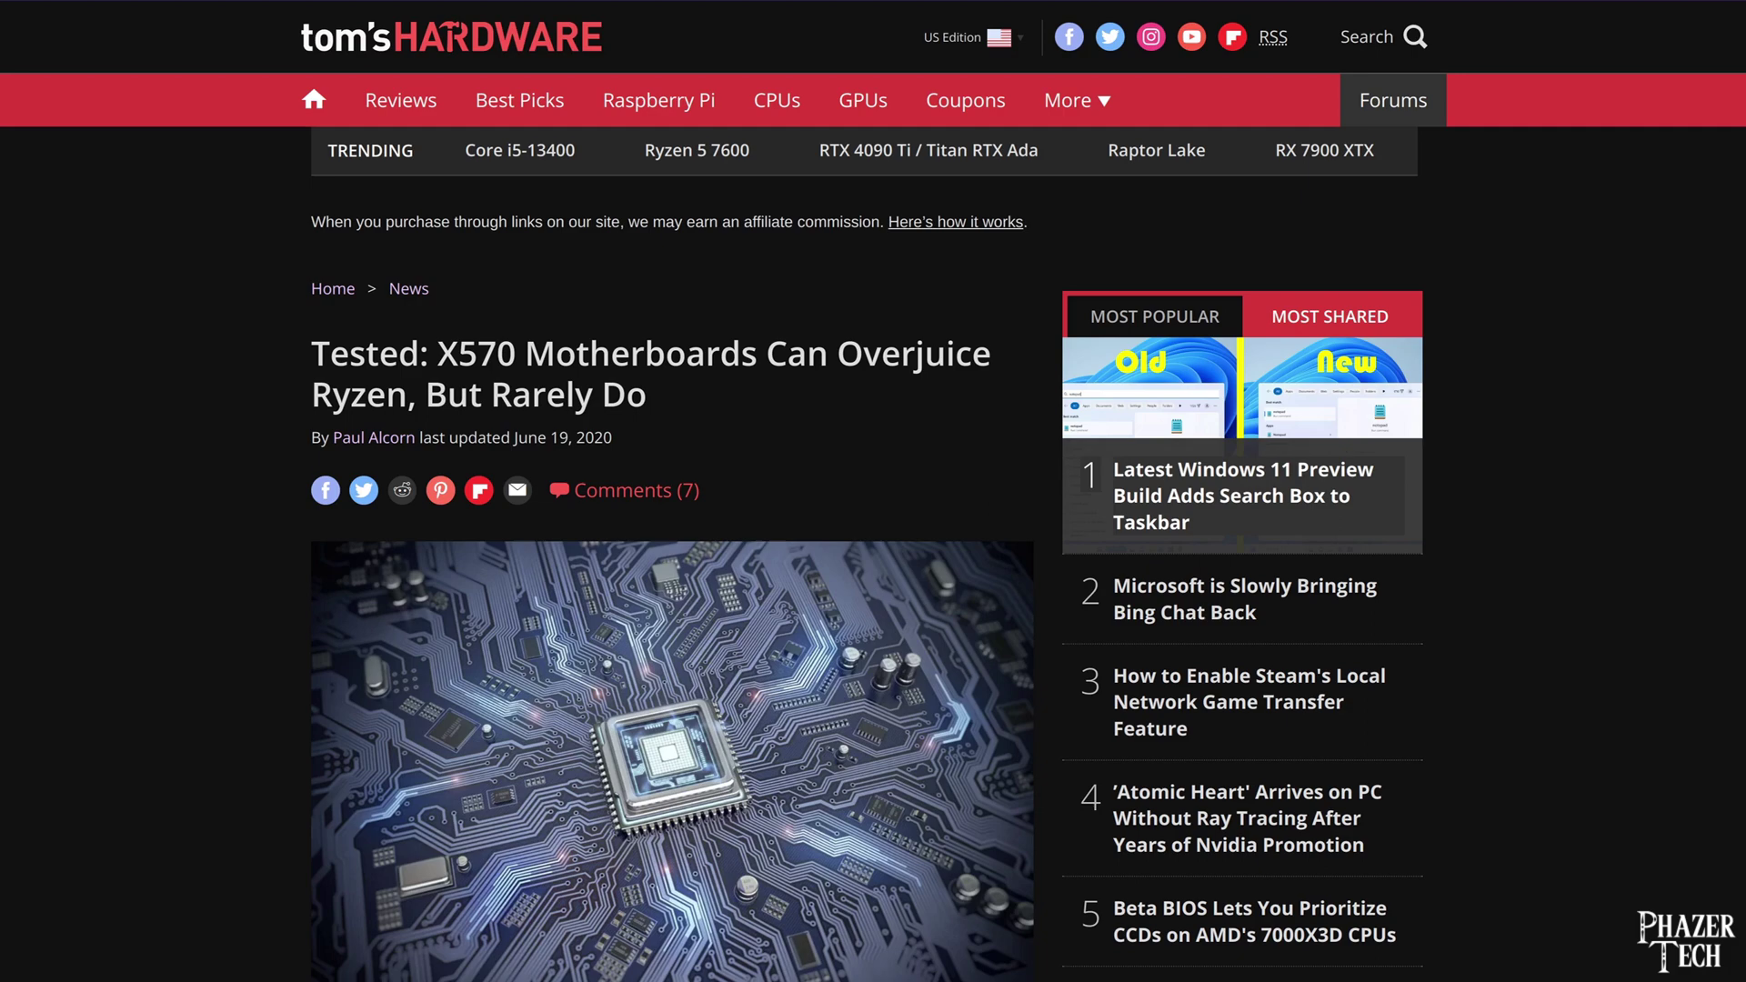
pyautogui.scroll(-1, 873, 491)
pyautogui.scroll(-2, 874, 492)
pyautogui.scroll(-2, 873, 492)
pyautogui.scroll(-2, 872, 491)
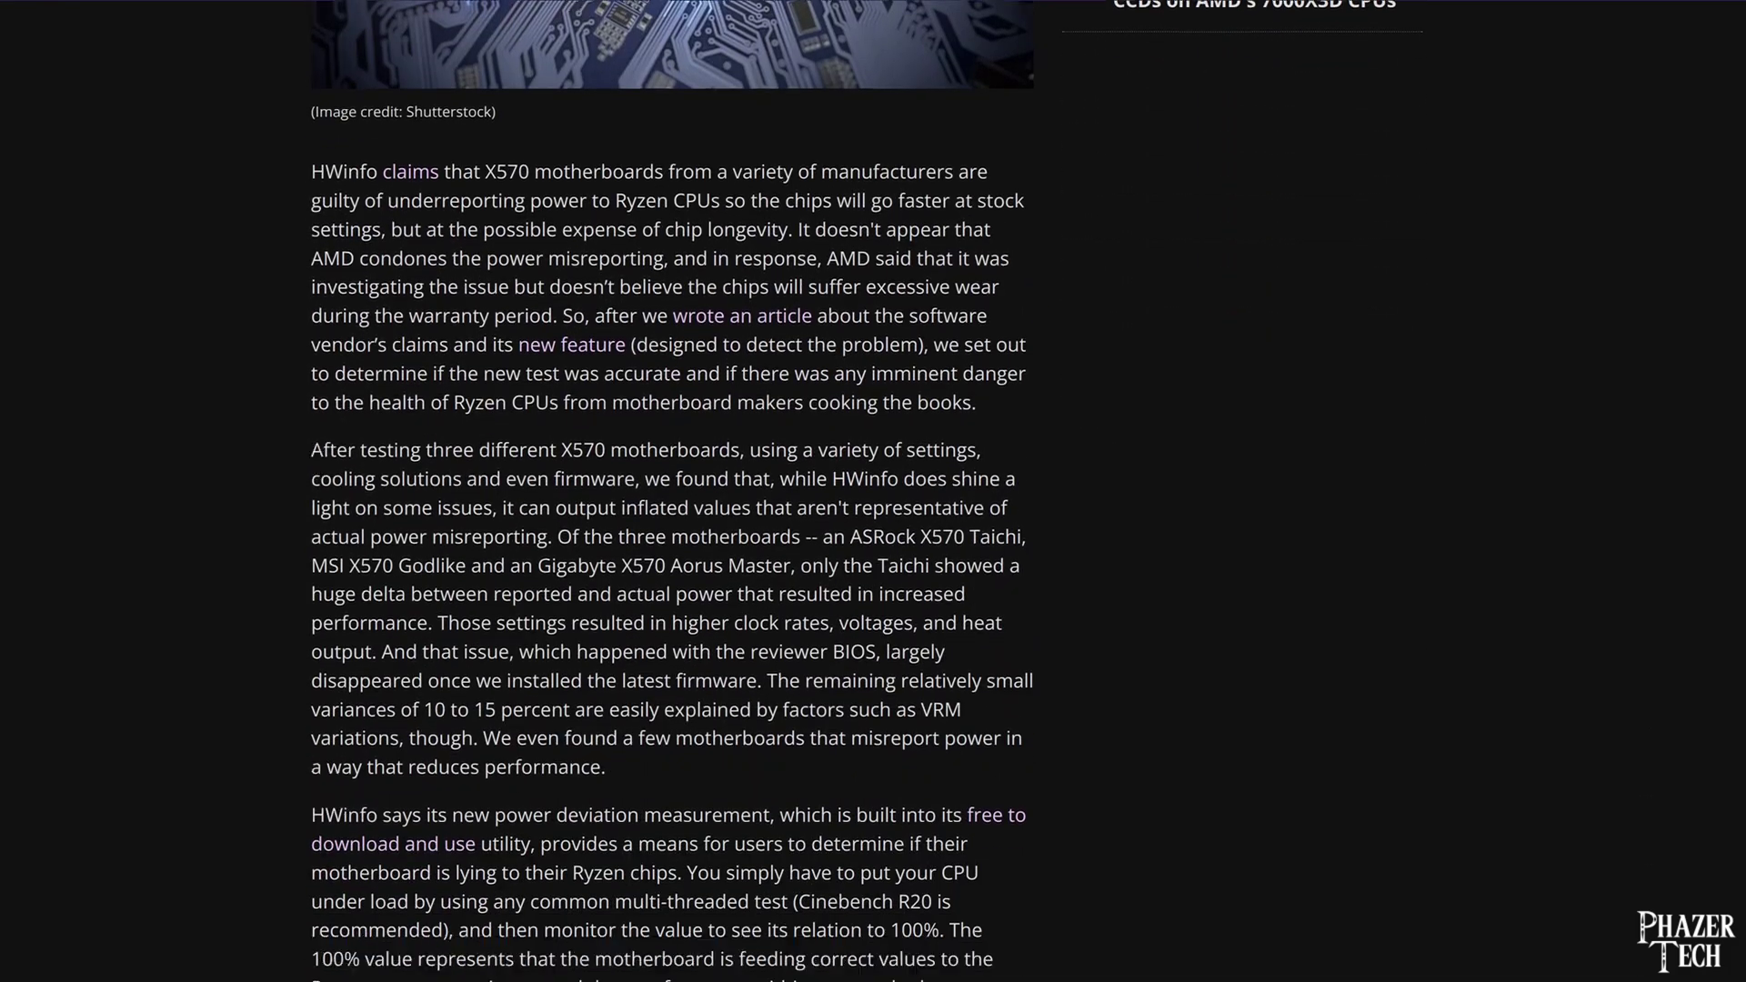
pyautogui.scroll(-1, 873, 491)
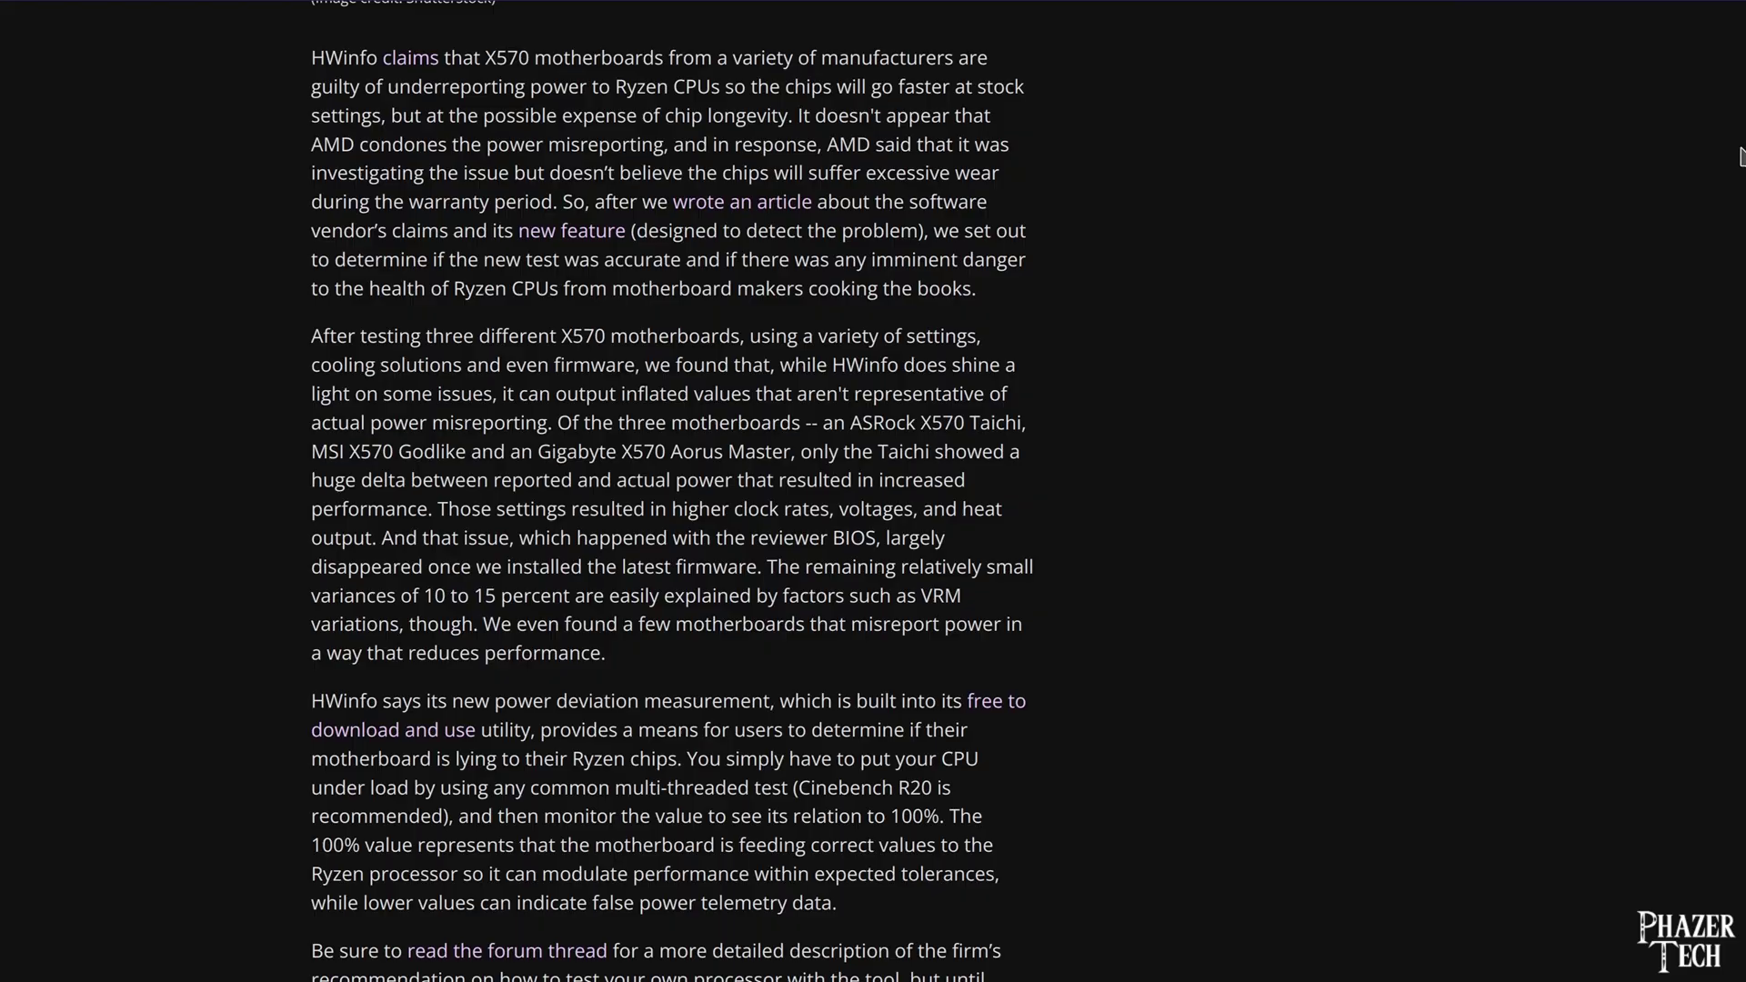
pyautogui.scroll(-5, 669, 492)
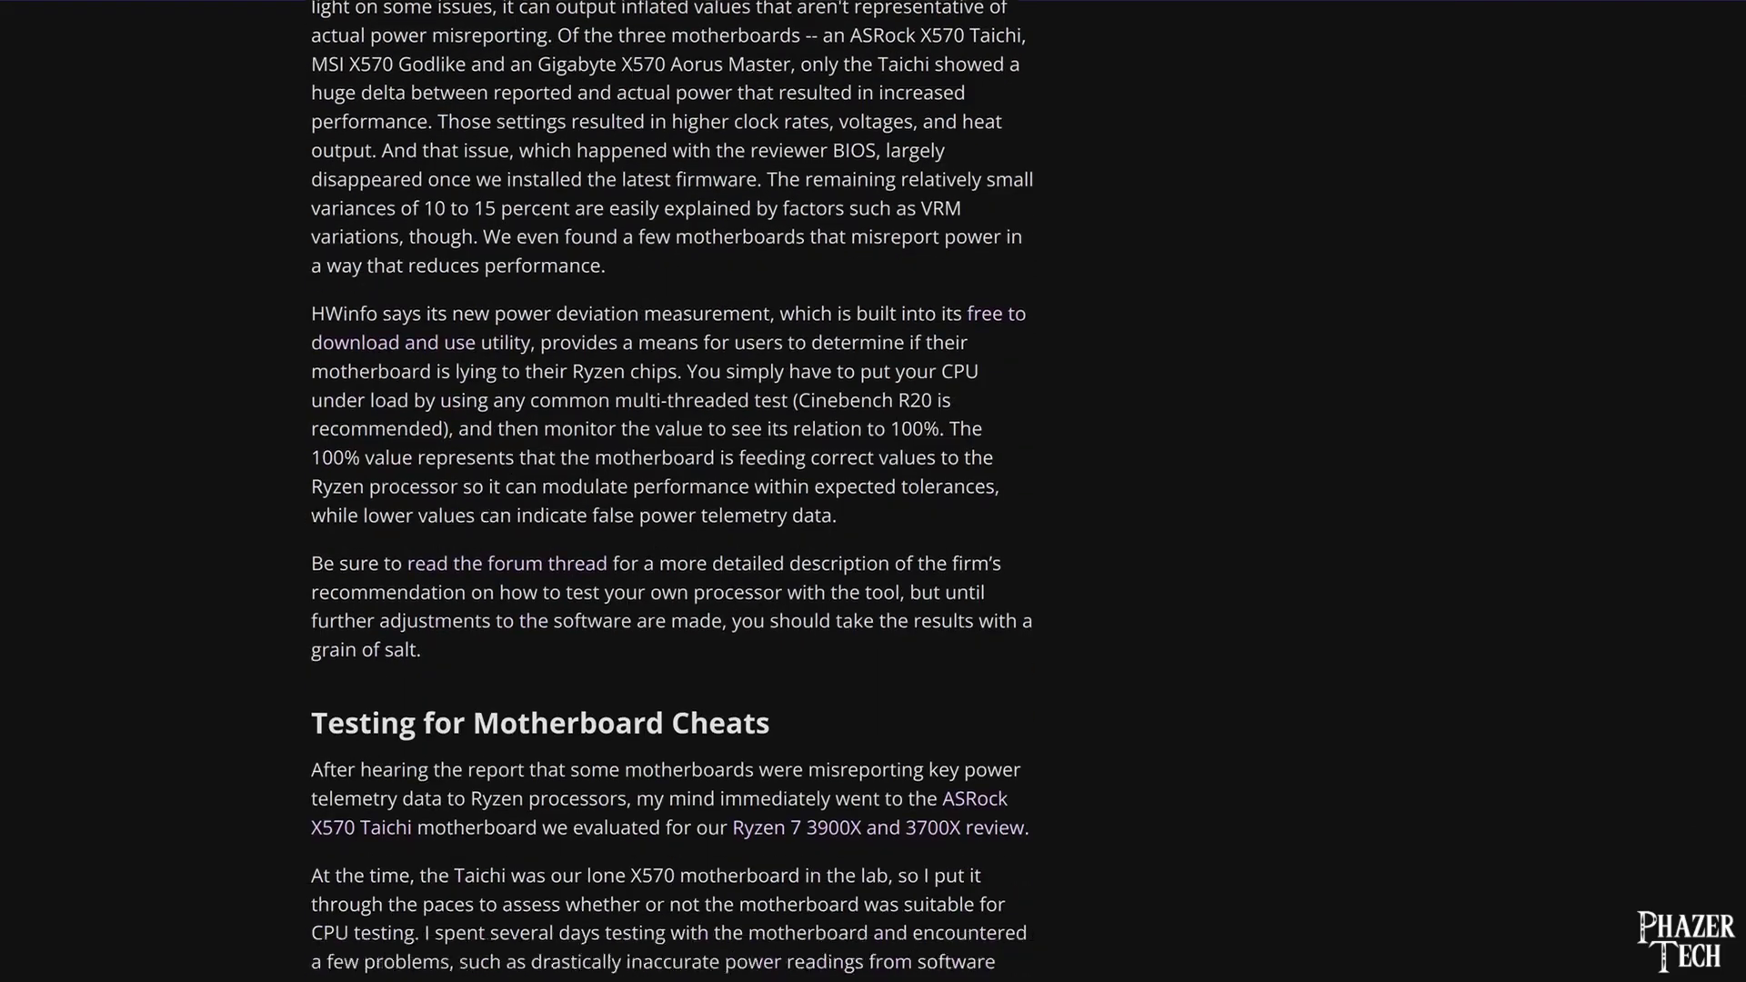
pyautogui.scroll(-5, 668, 491)
pyautogui.scroll(-5, 668, 491)
pyautogui.scroll(-5, 670, 492)
pyautogui.scroll(-5, 669, 492)
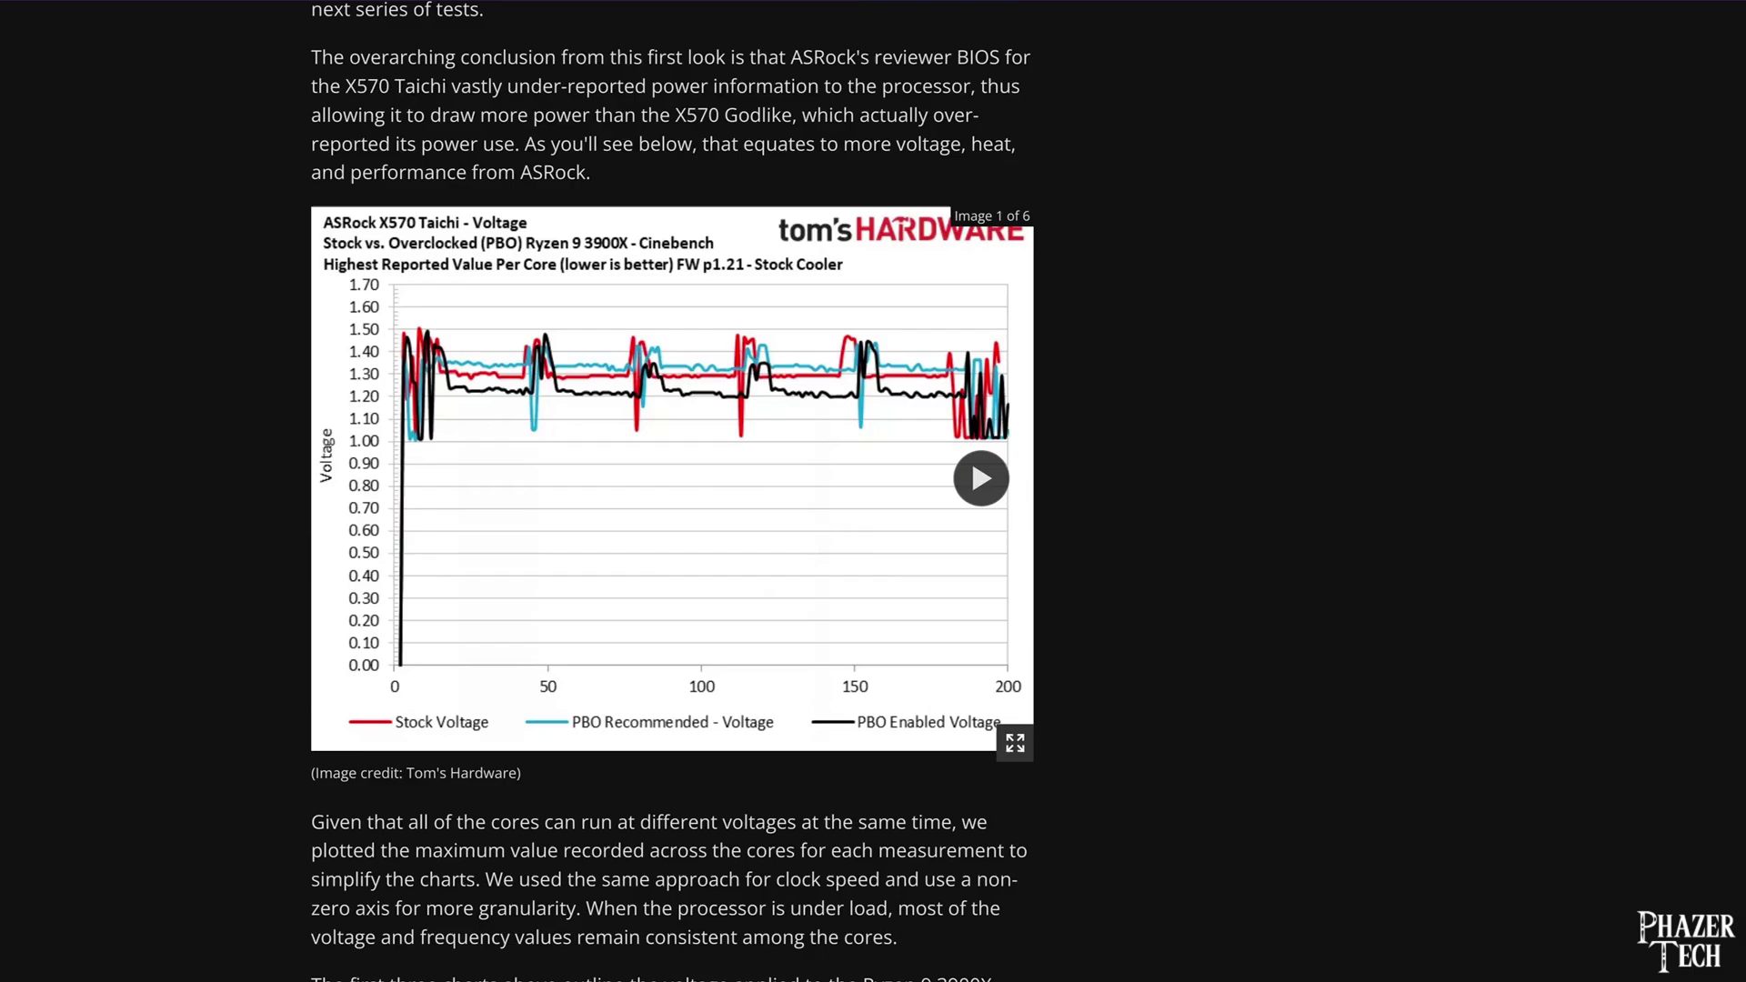
pyautogui.scroll(-5, 669, 492)
pyautogui.scroll(-5, 669, 491)
pyautogui.scroll(-5, 669, 491)
pyautogui.scroll(-5, 668, 491)
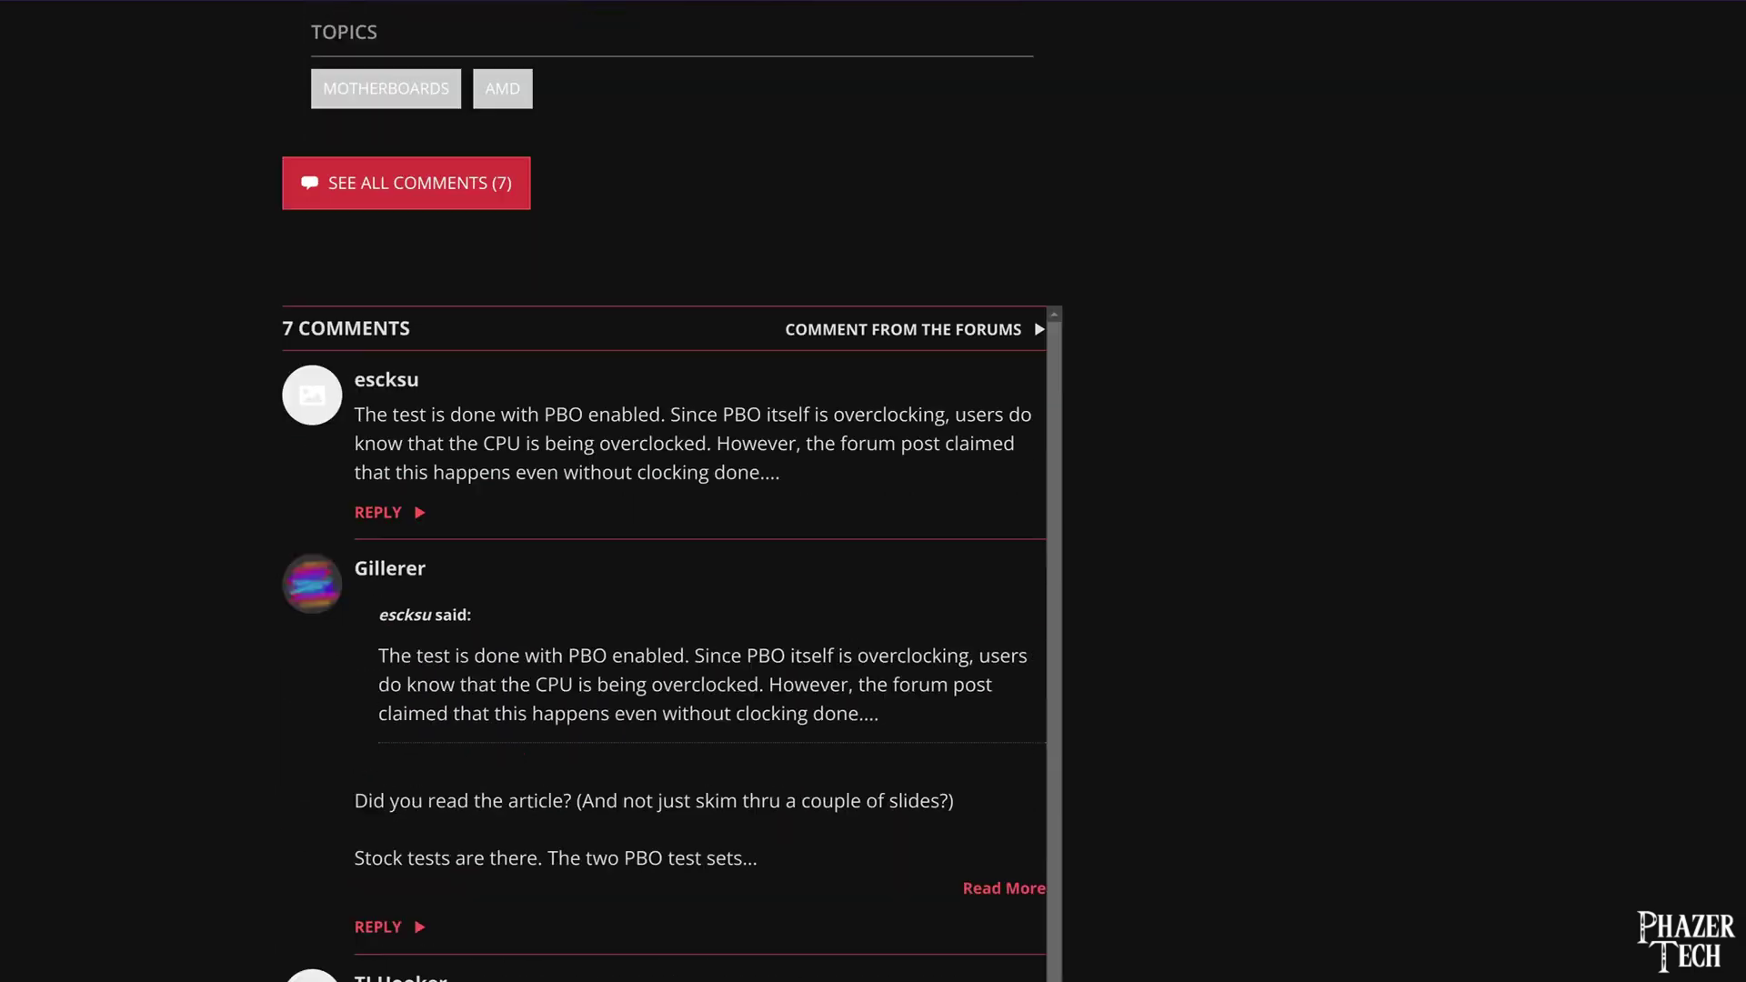
pyautogui.scroll(-2, 1492, 582)
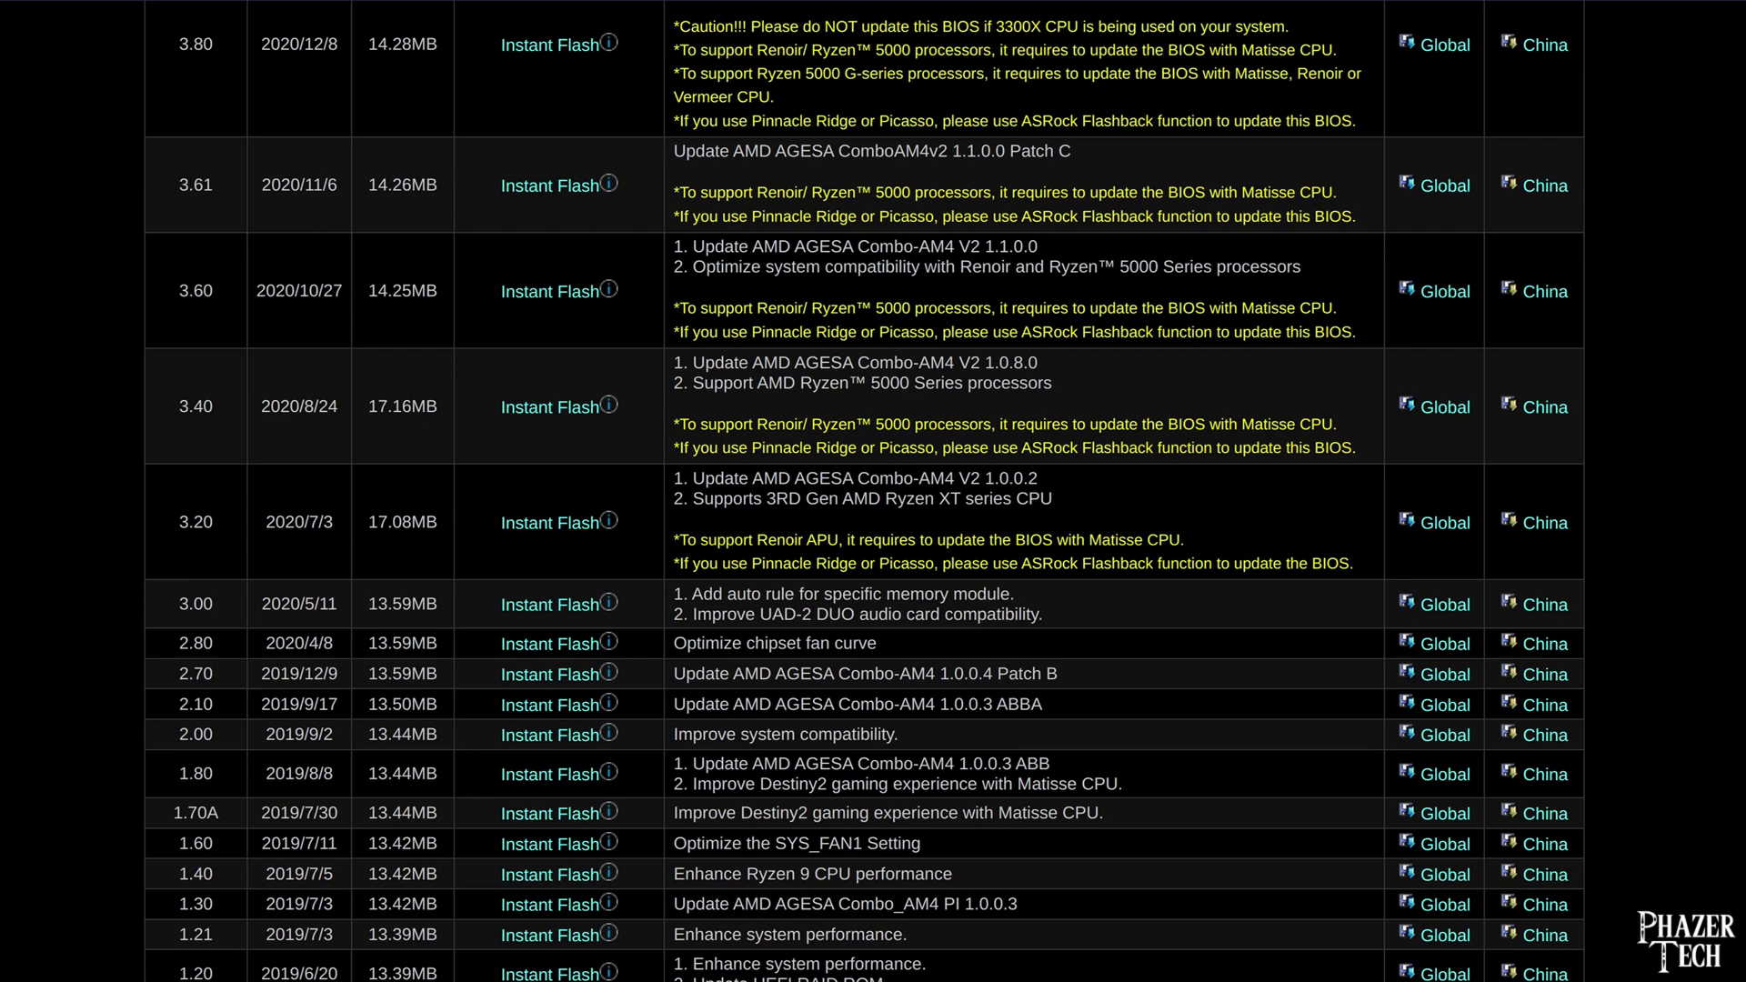
pyautogui.scroll(1, 866, 492)
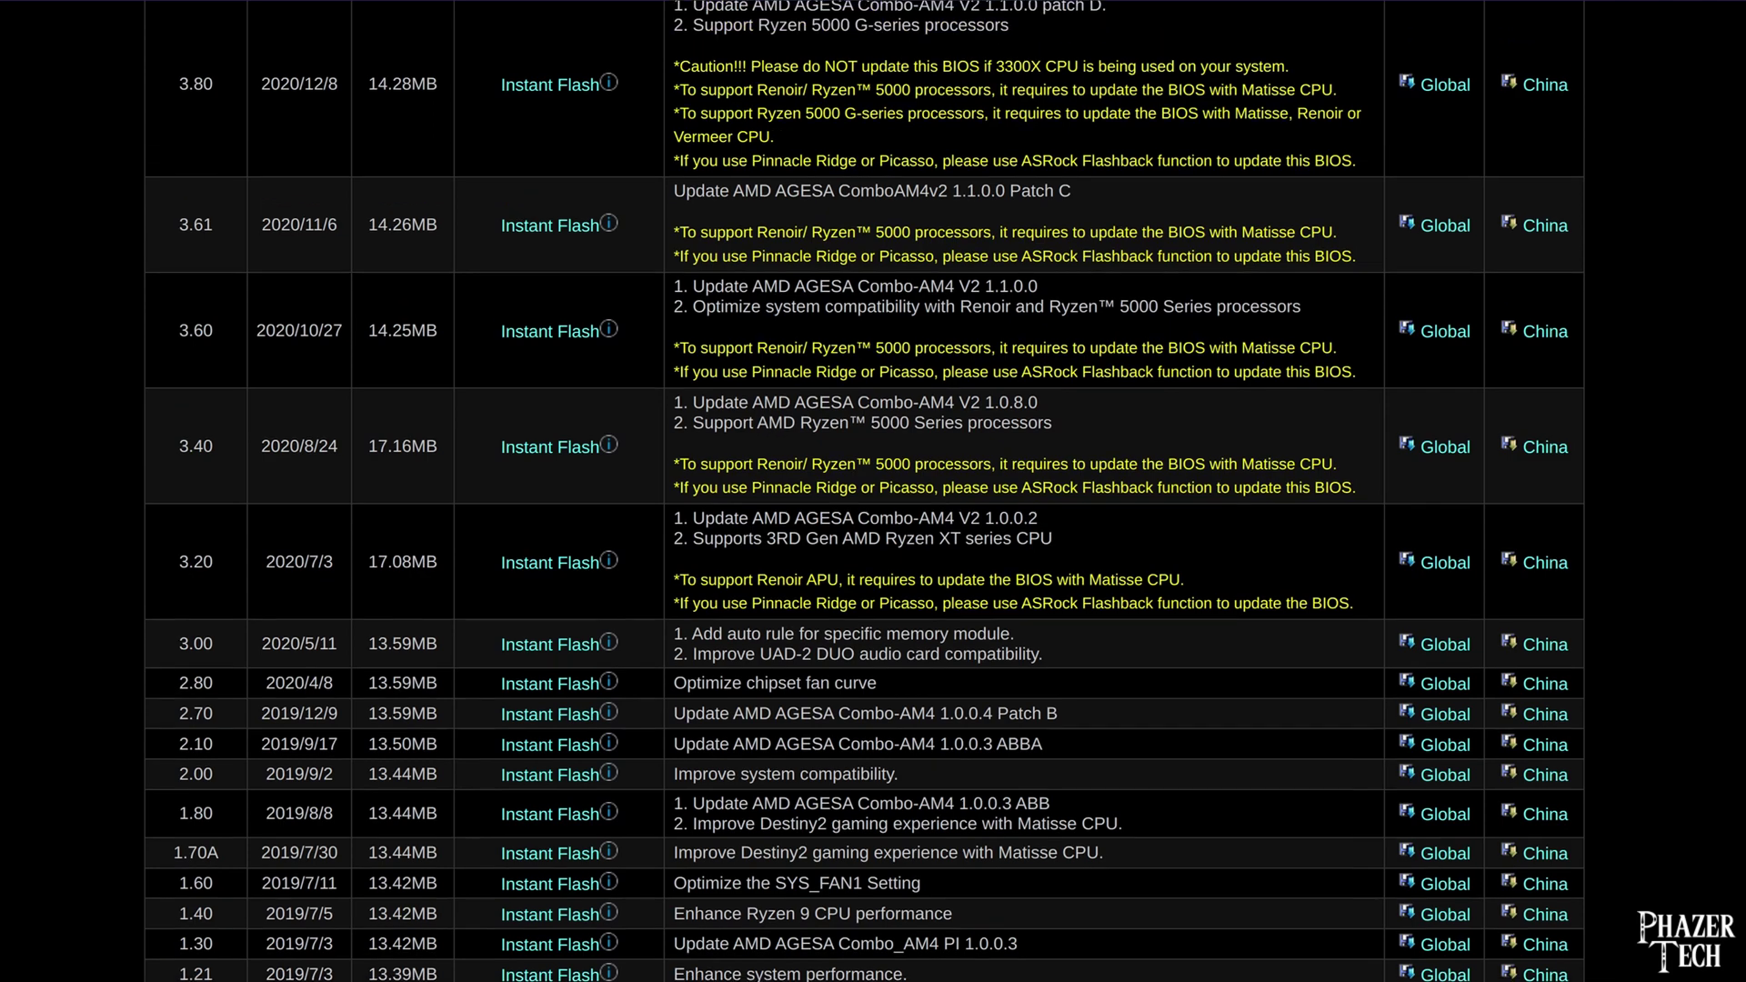
pyautogui.scroll(3, 866, 492)
pyautogui.scroll(3, 865, 491)
pyautogui.scroll(1, 866, 492)
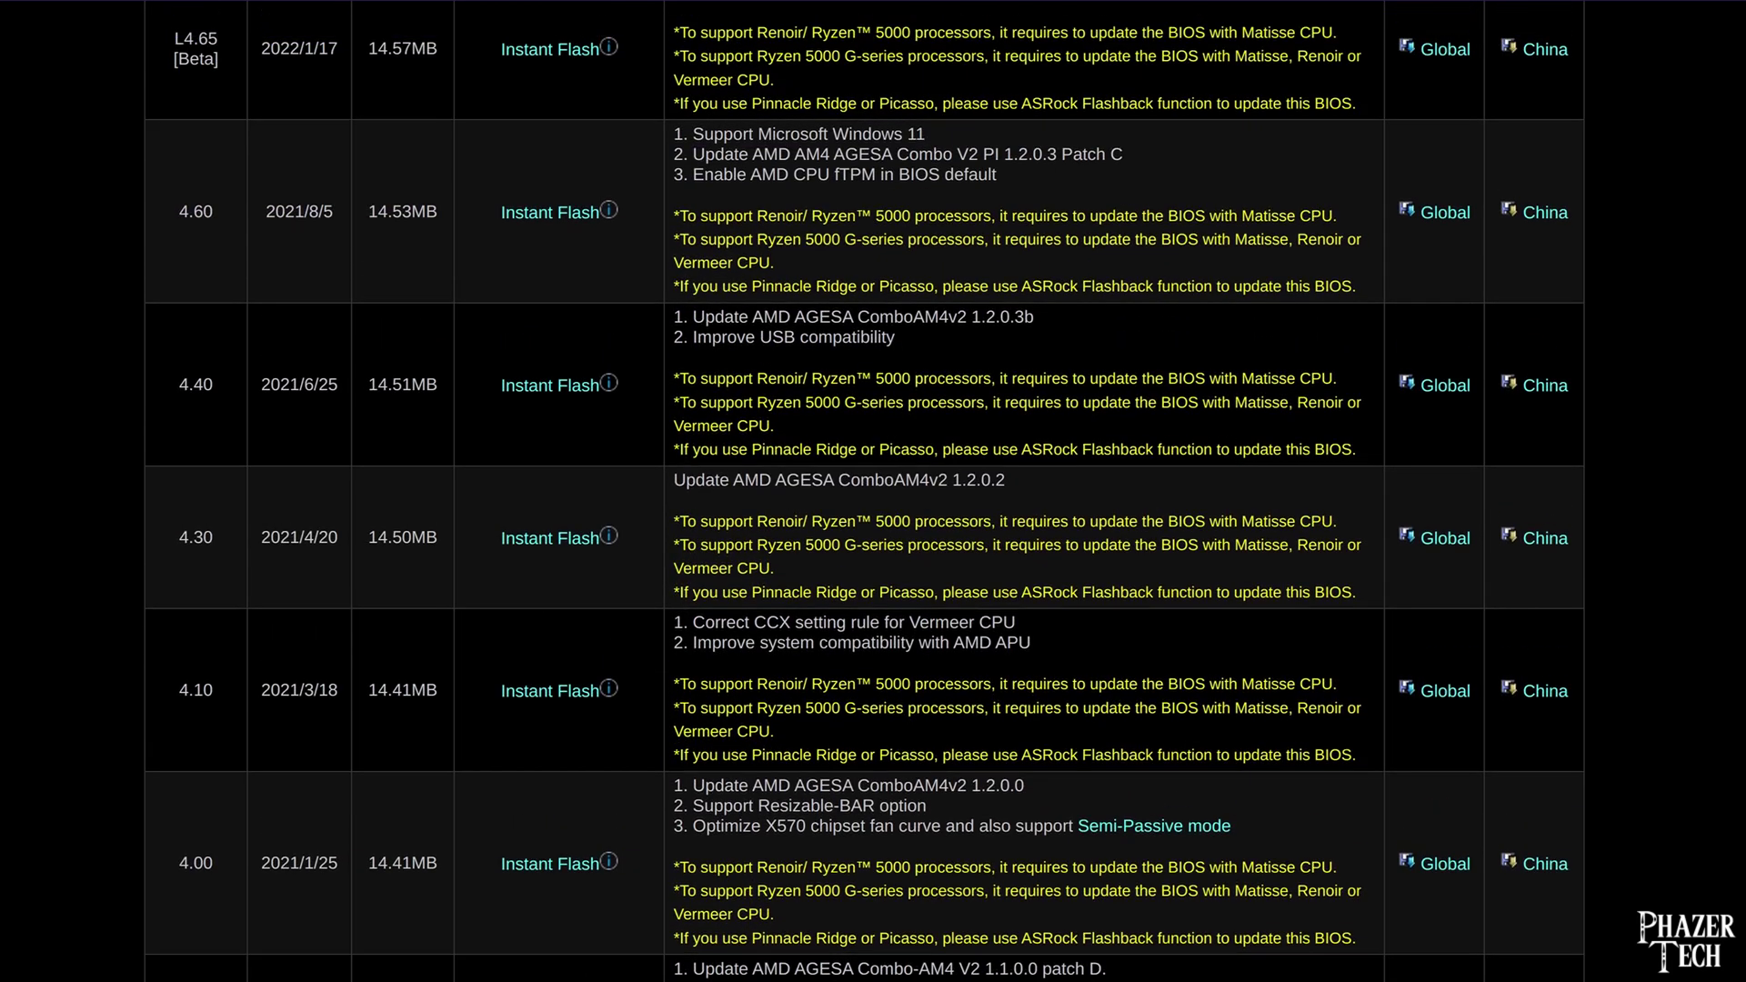
pyautogui.scroll(1, 865, 491)
pyautogui.scroll(3, 865, 491)
pyautogui.scroll(1, 865, 491)
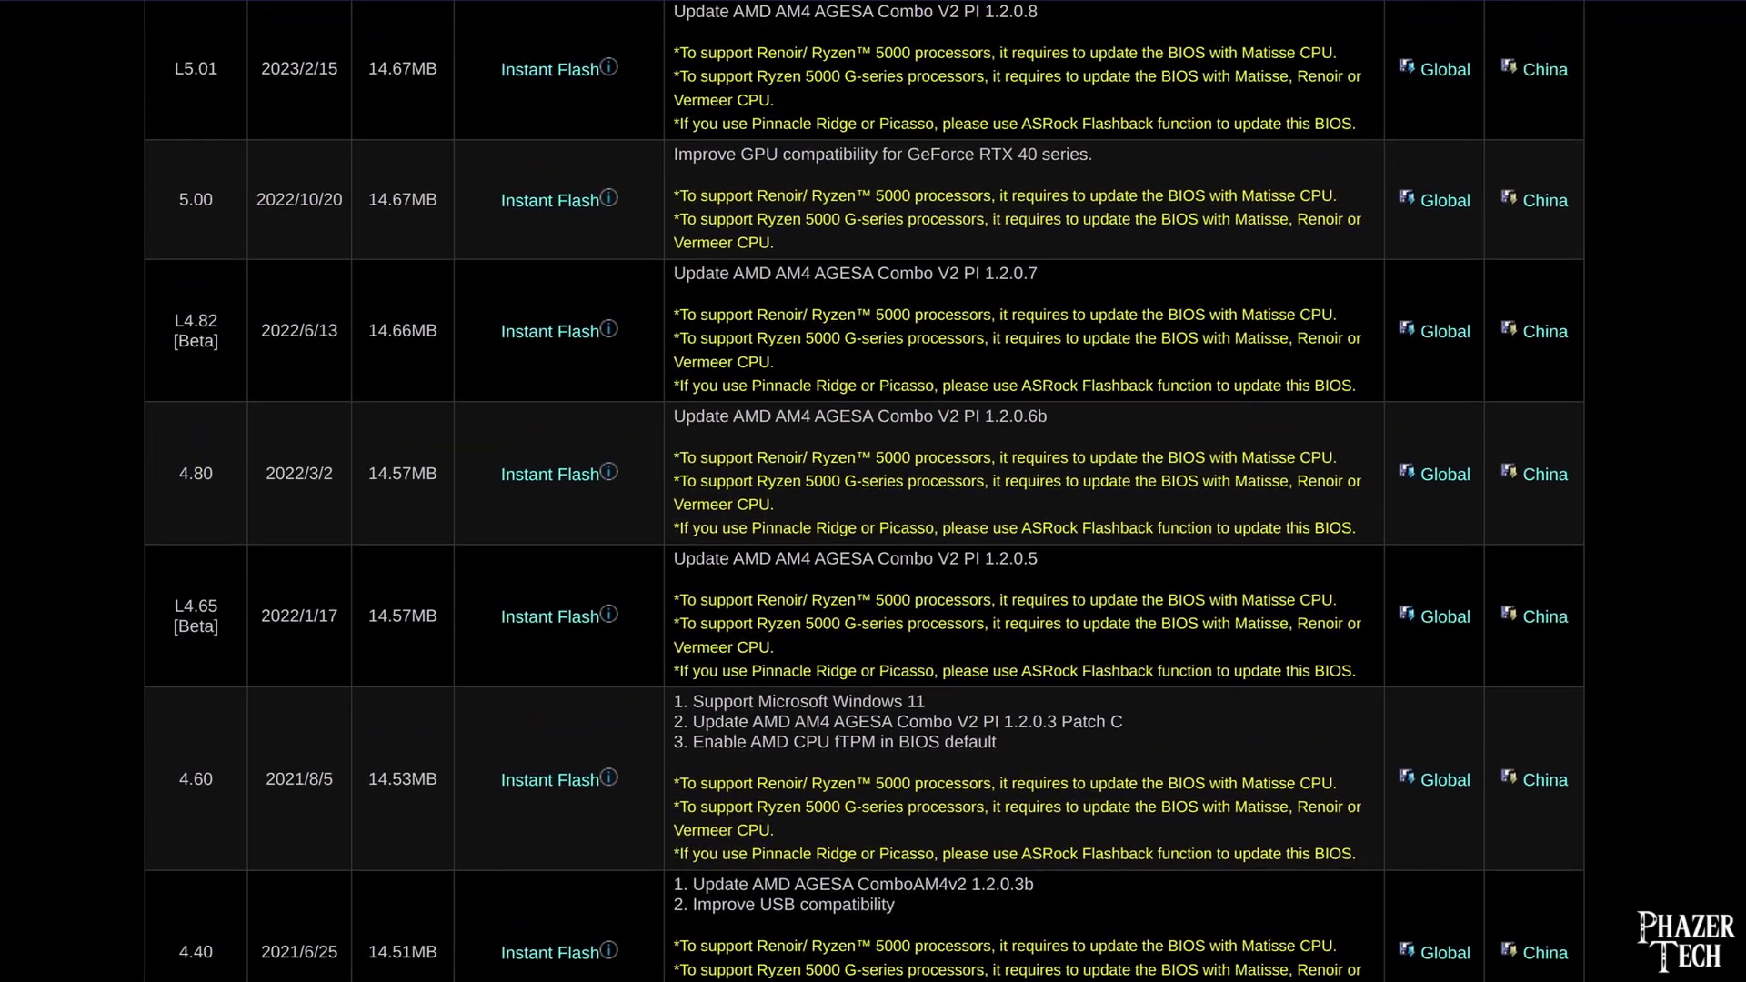
pyautogui.scroll(3, 864, 492)
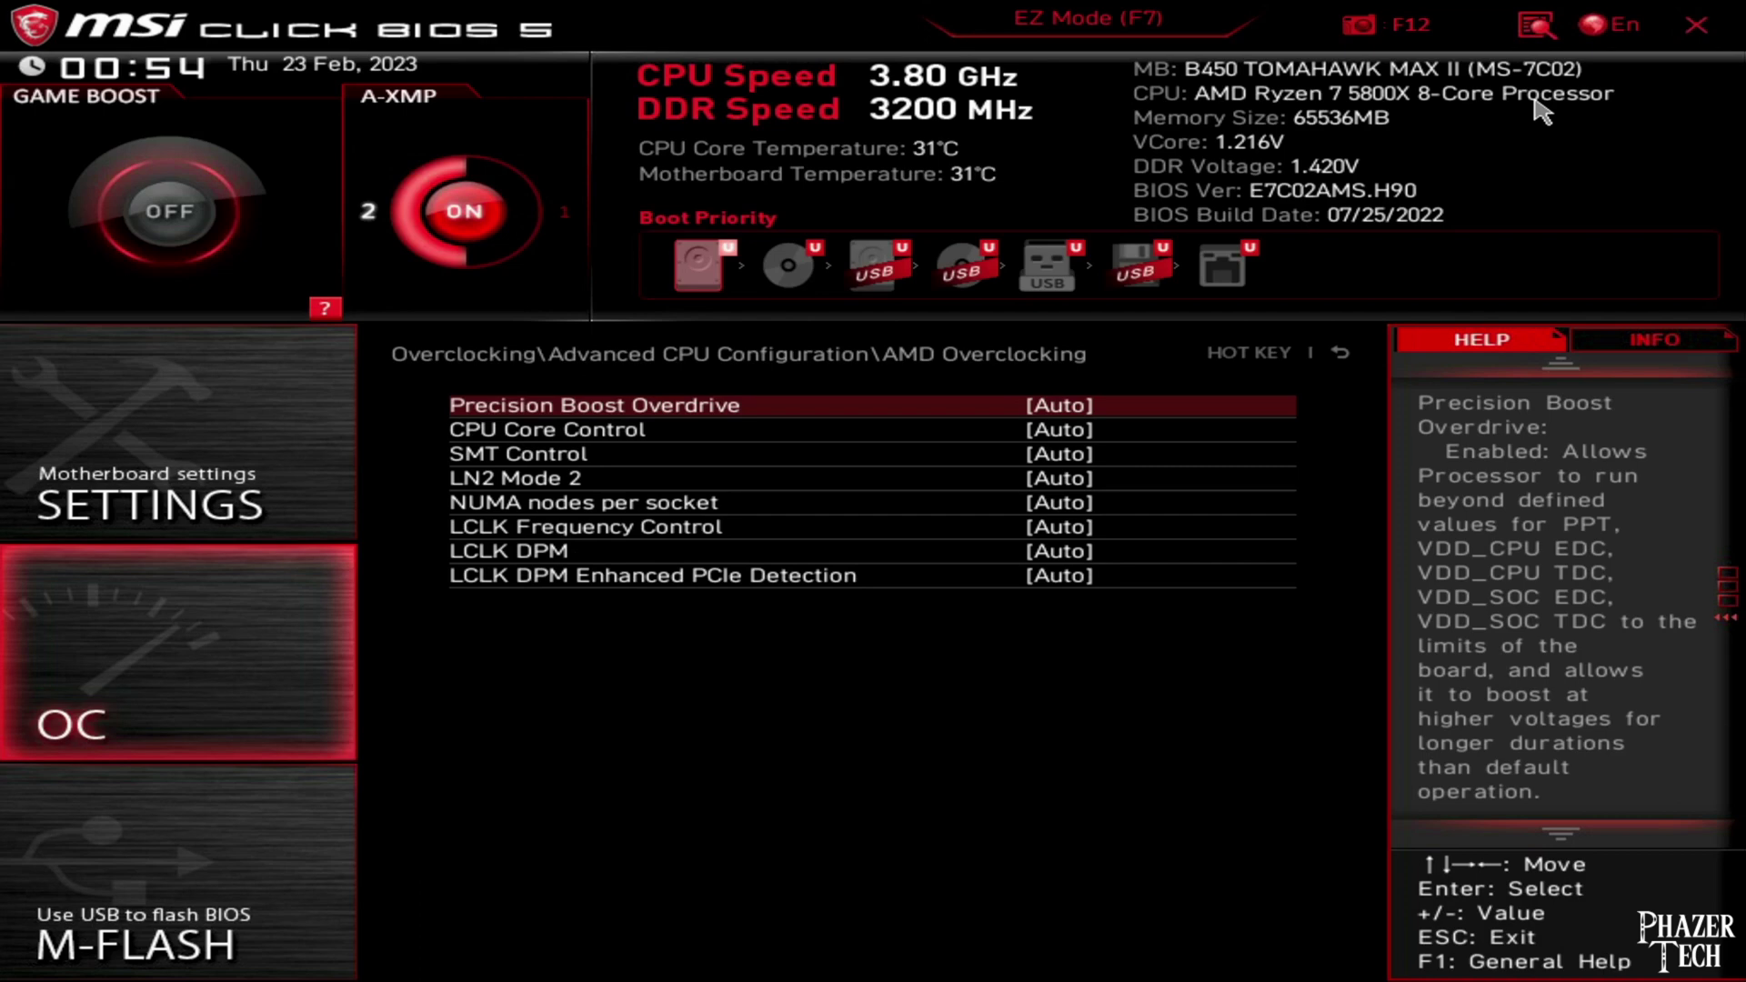
# Choose Advanced from the Precision Boost Overdrive options list
pyautogui.press('Return')
pyautogui.press('Down')
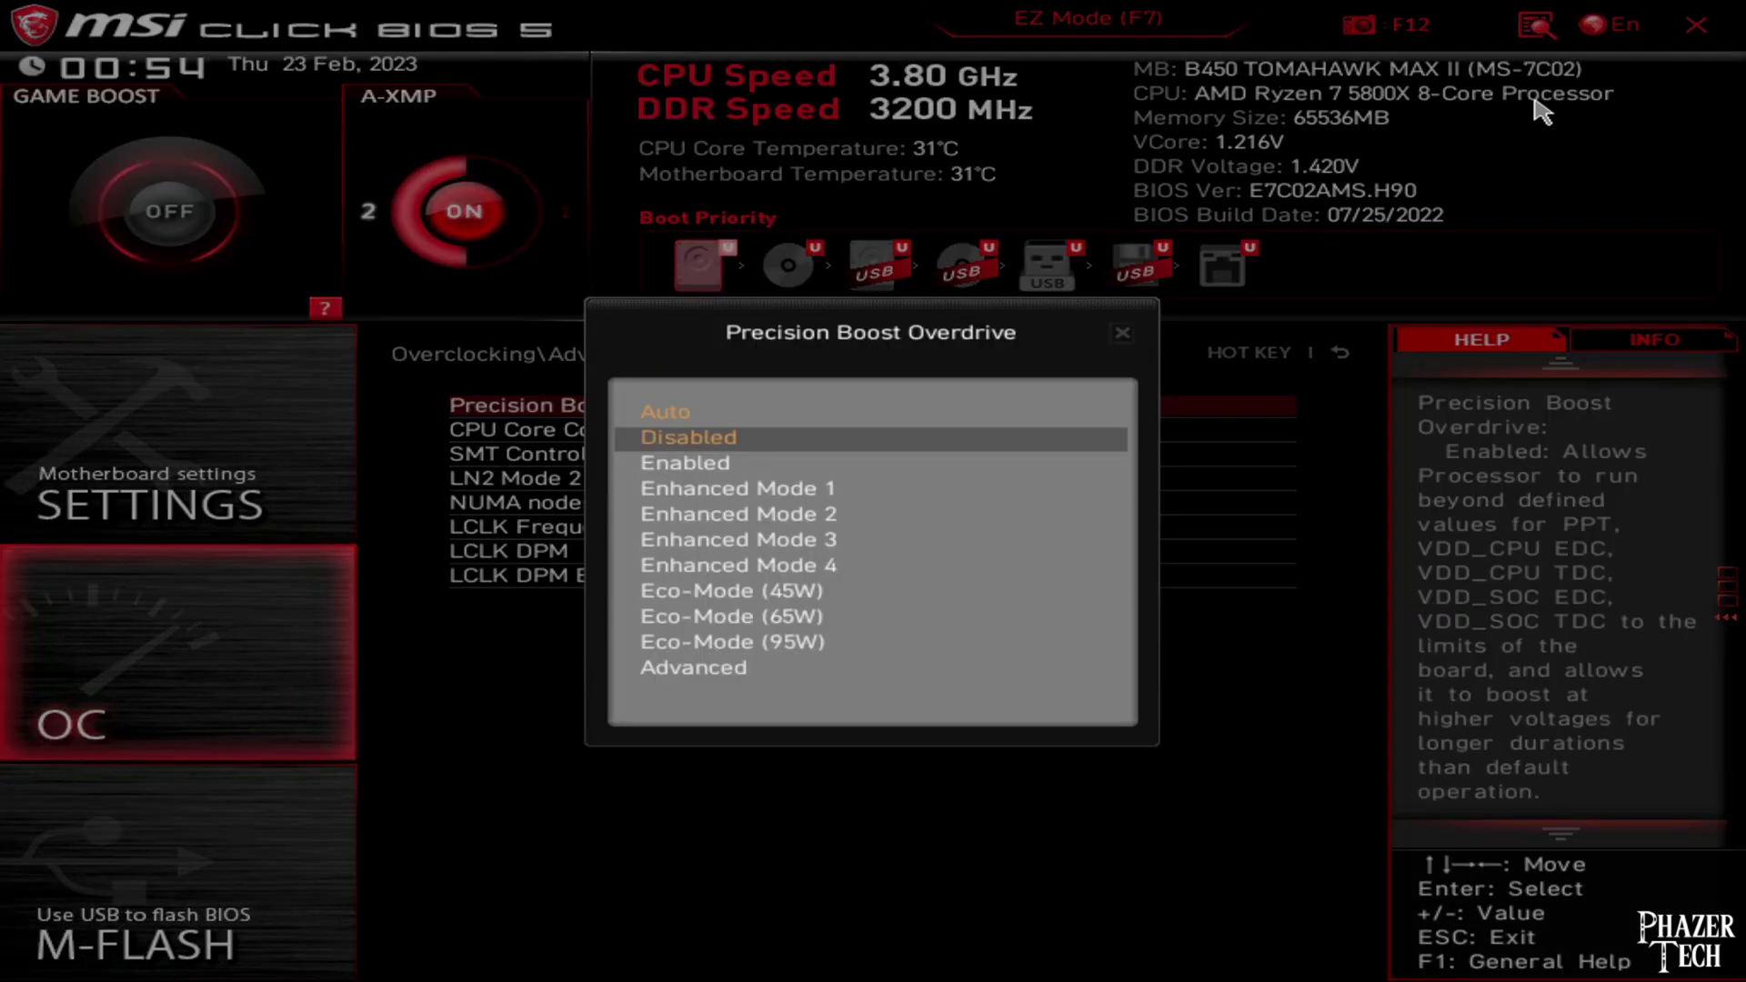
pyautogui.press('Down')
pyautogui.press('Down')
pyautogui.press('Down')
pyautogui.press('Down')
pyautogui.press('Down')
pyautogui.press('Return')
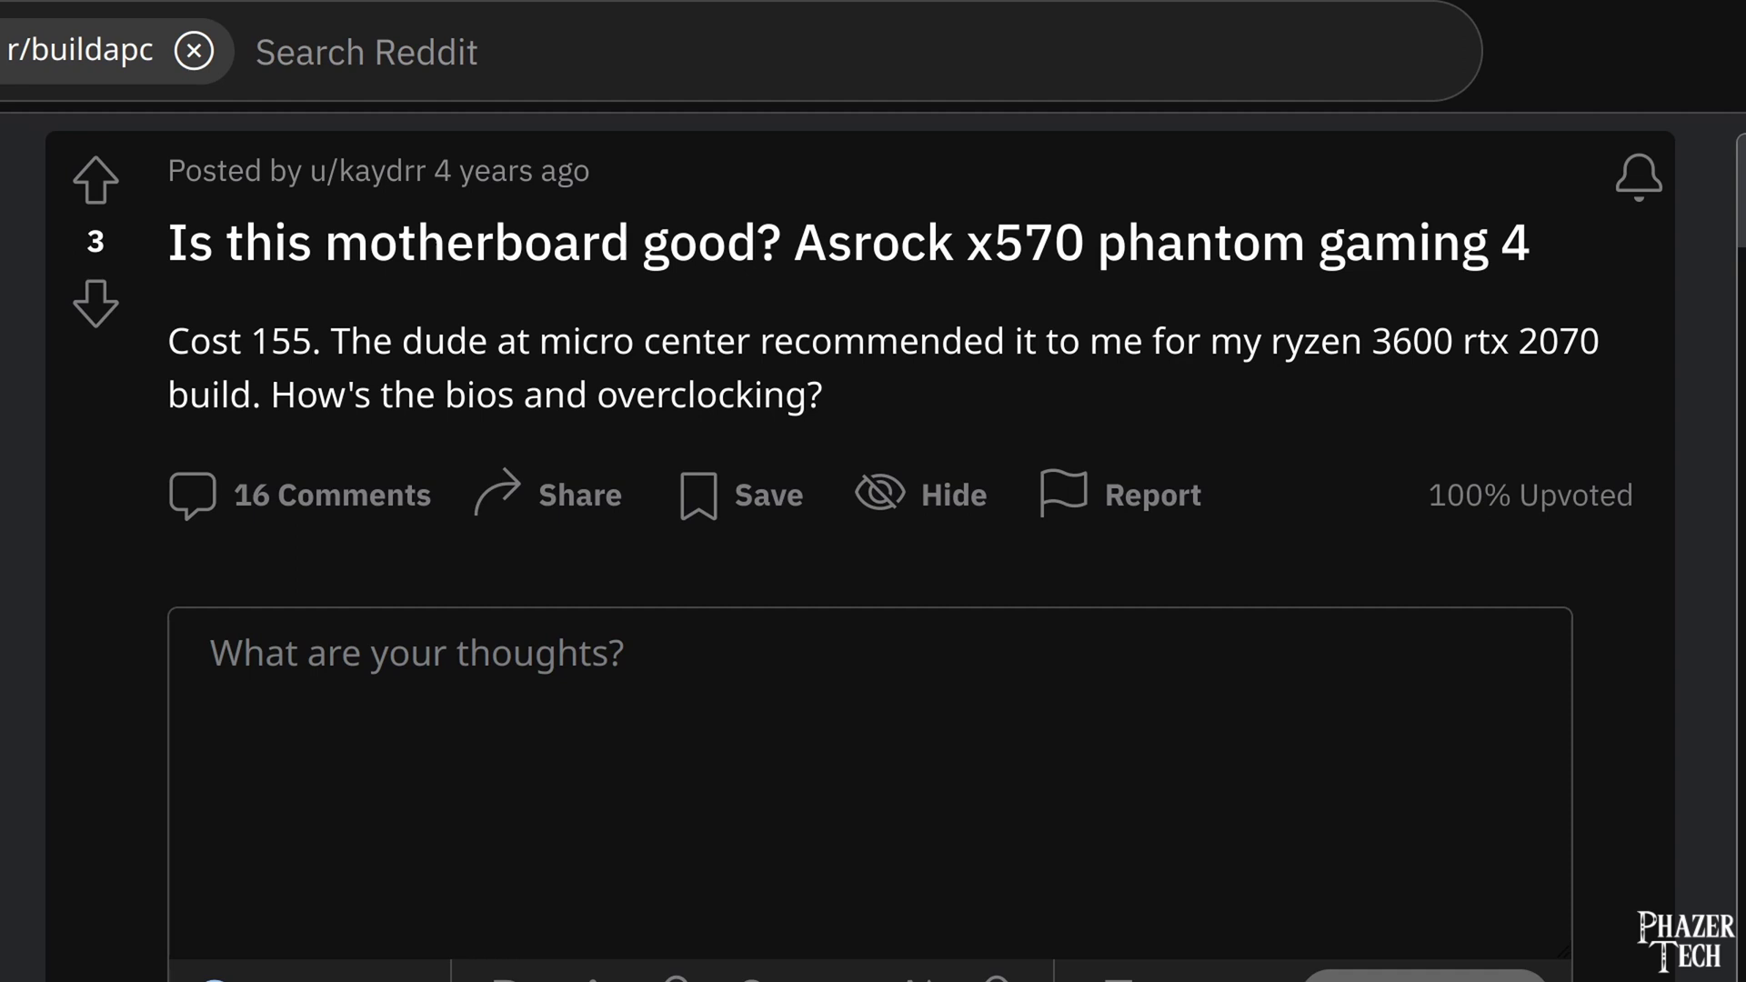
pyautogui.scroll(-1, 873, 546)
pyautogui.scroll(-1, 873, 547)
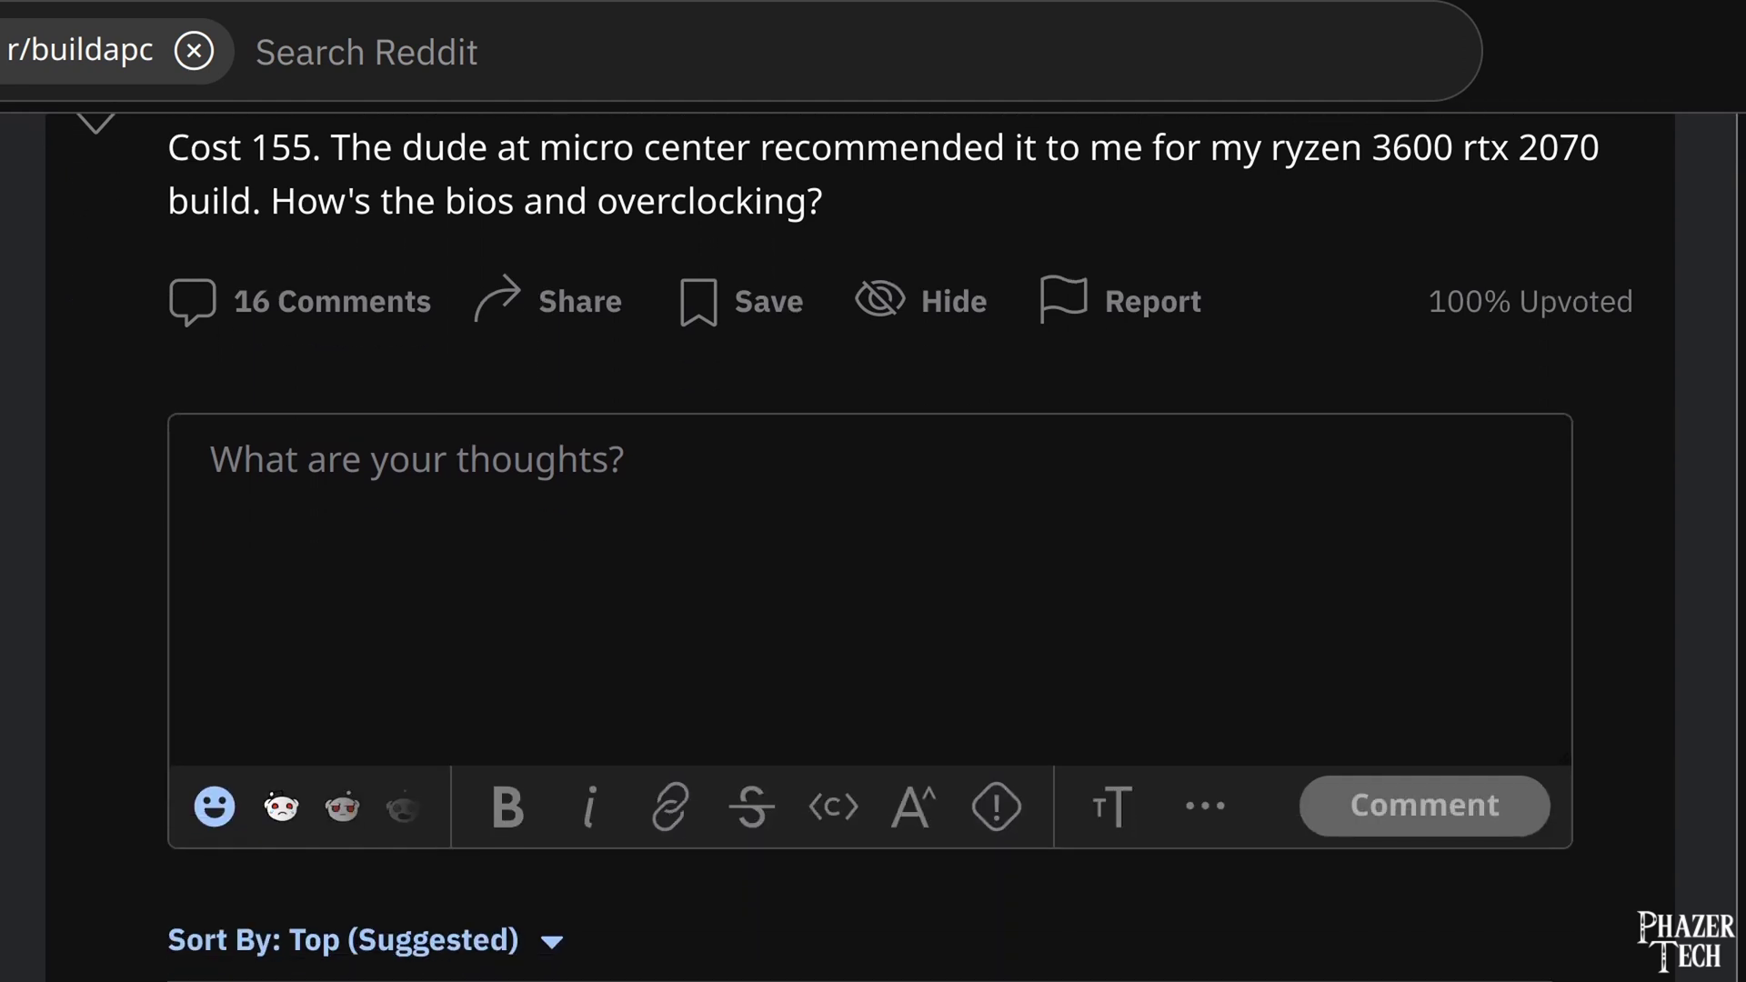
pyautogui.scroll(-1, 874, 546)
pyautogui.scroll(-1, 874, 547)
pyautogui.scroll(-1, 873, 545)
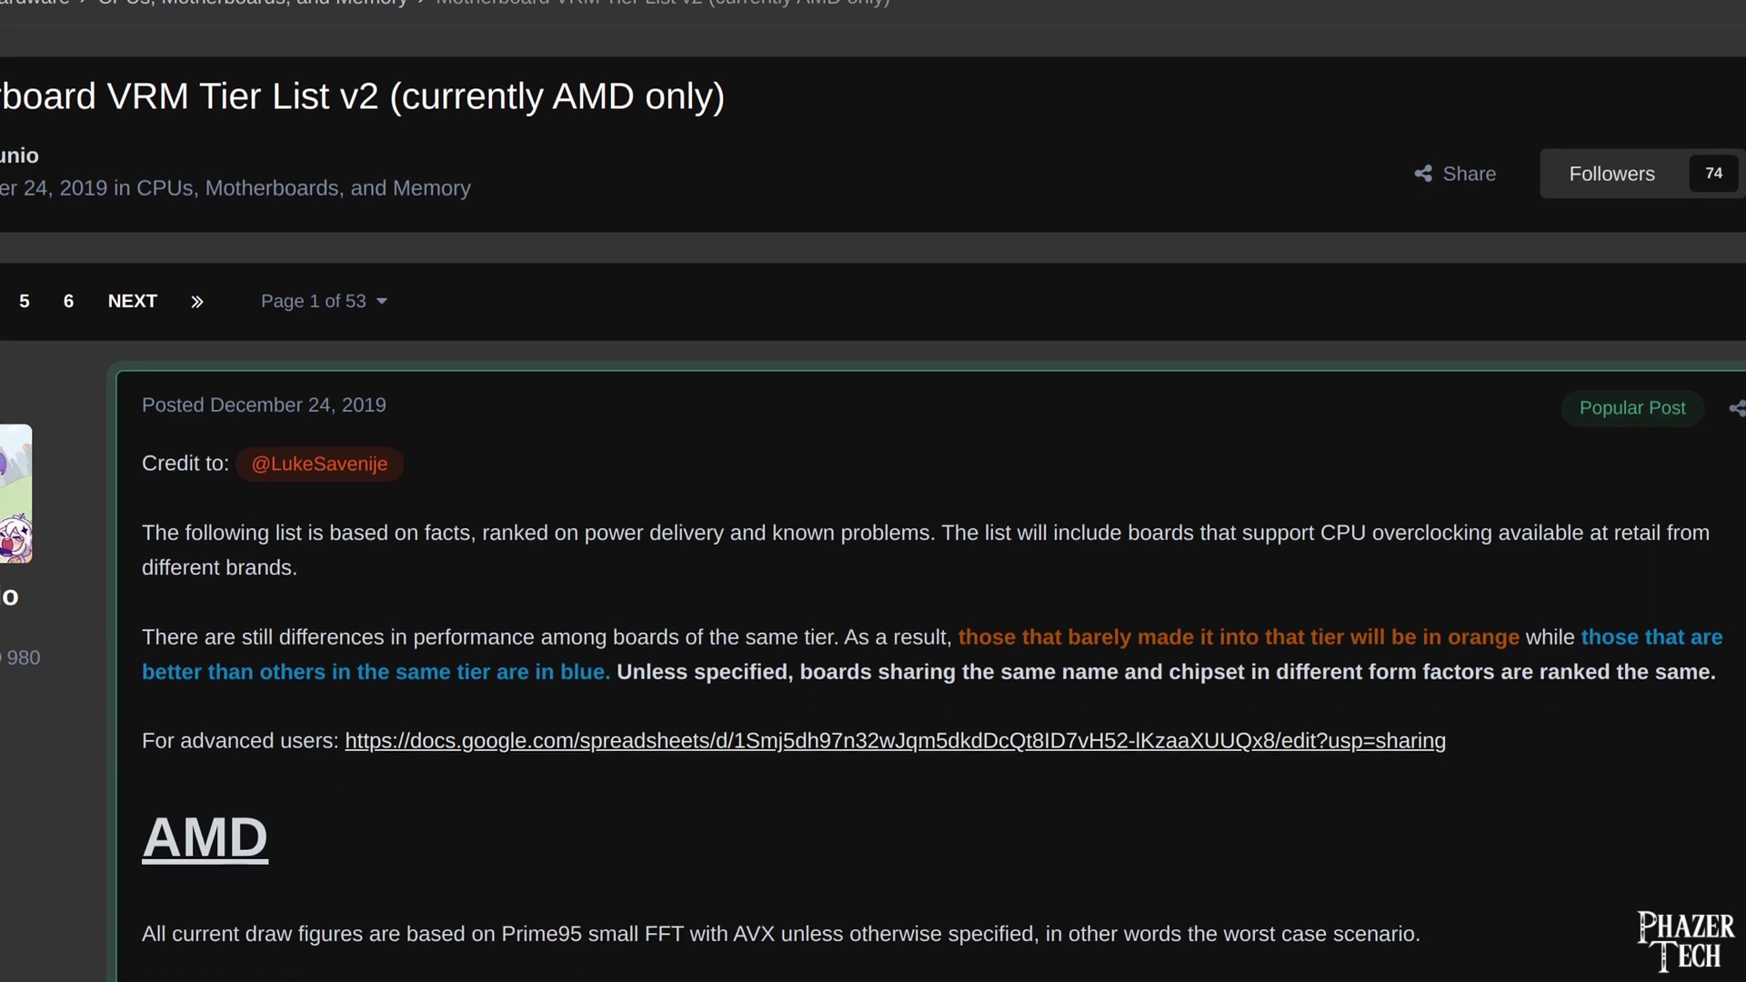
pyautogui.scroll(-5, 873, 545)
pyautogui.scroll(-3, 874, 545)
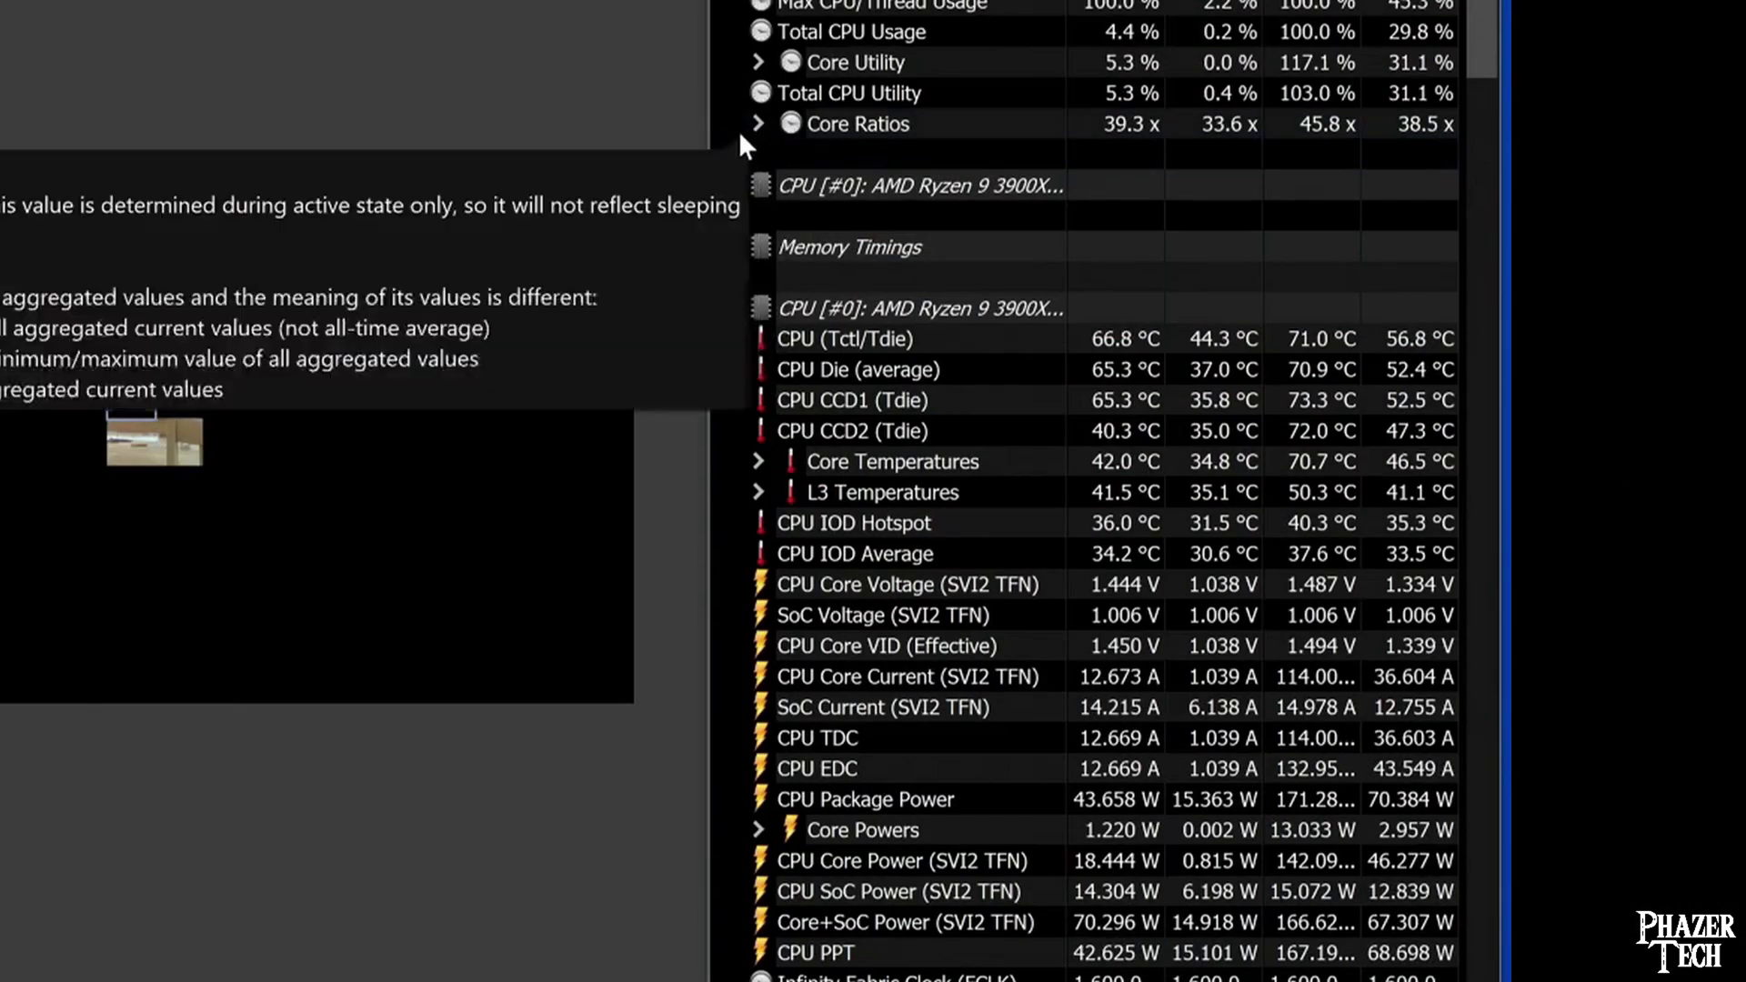
# Expand the core ratio readings in the sensor panel
pyautogui.click(754, 123)
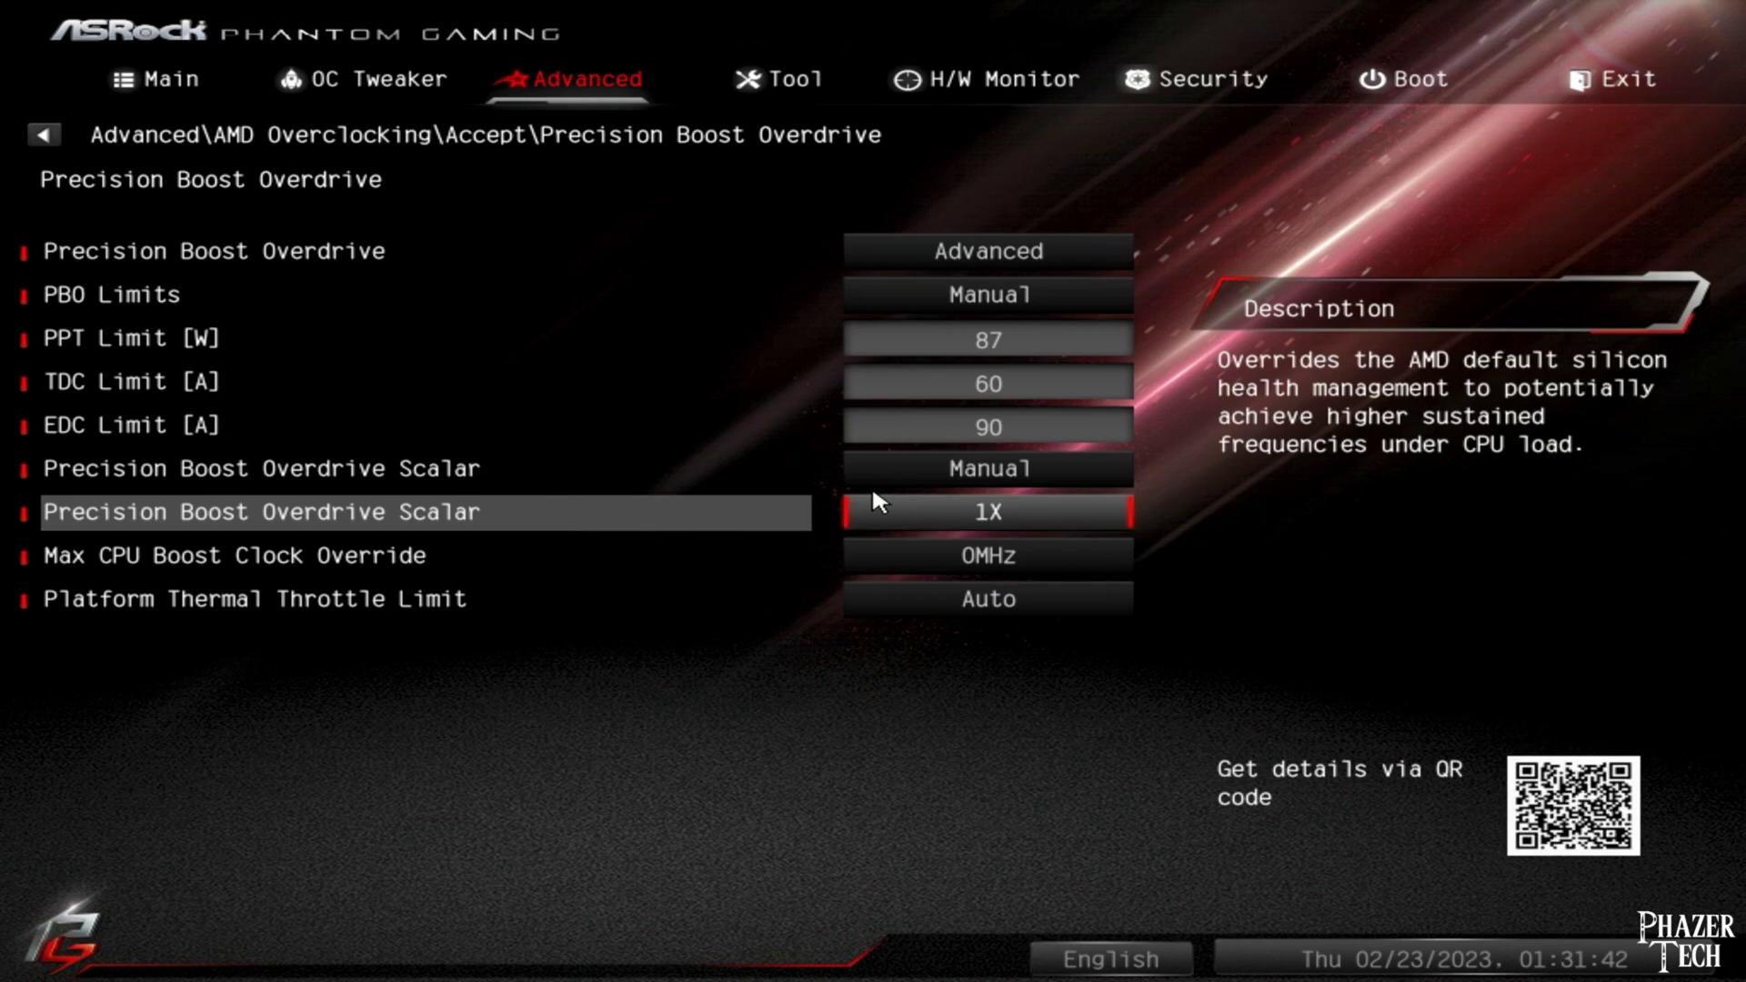
# Raise DRAM Frequency to DDR4-3733 and FCLK Frequency to 1867MHz
pyautogui.press('Down')
pyautogui.press('Down')
pyautogui.press('Down')
pyautogui.press('Down')
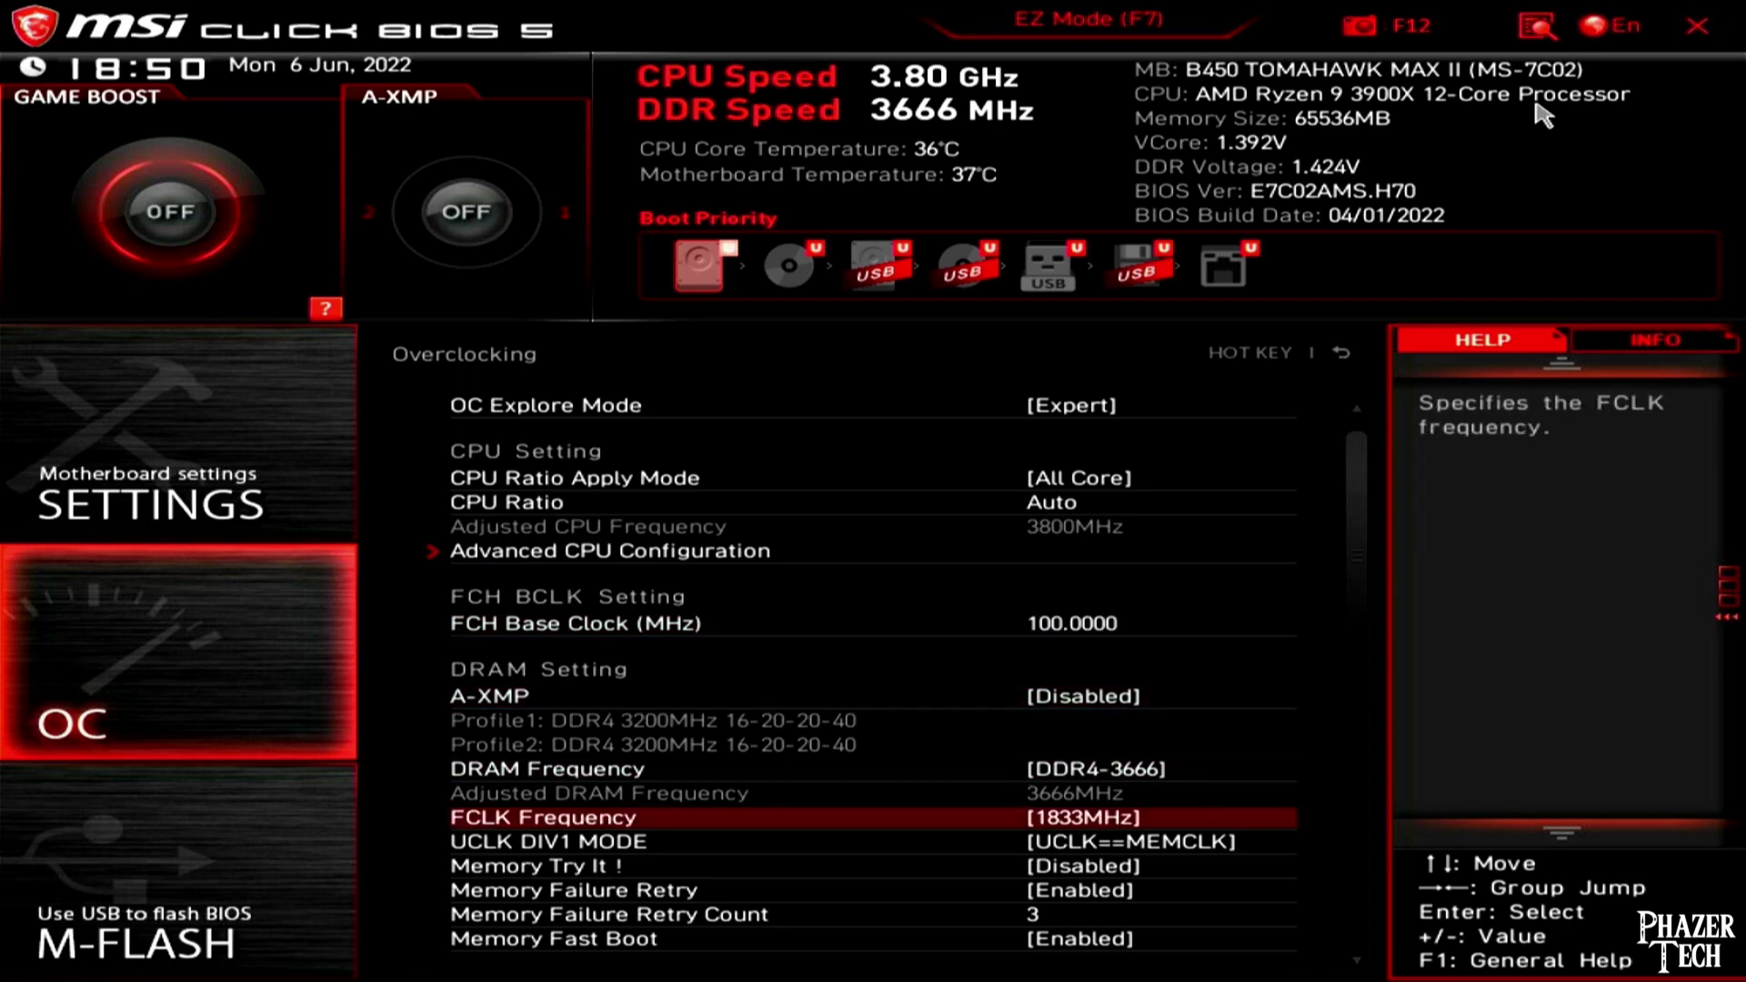
pyautogui.press('Up')
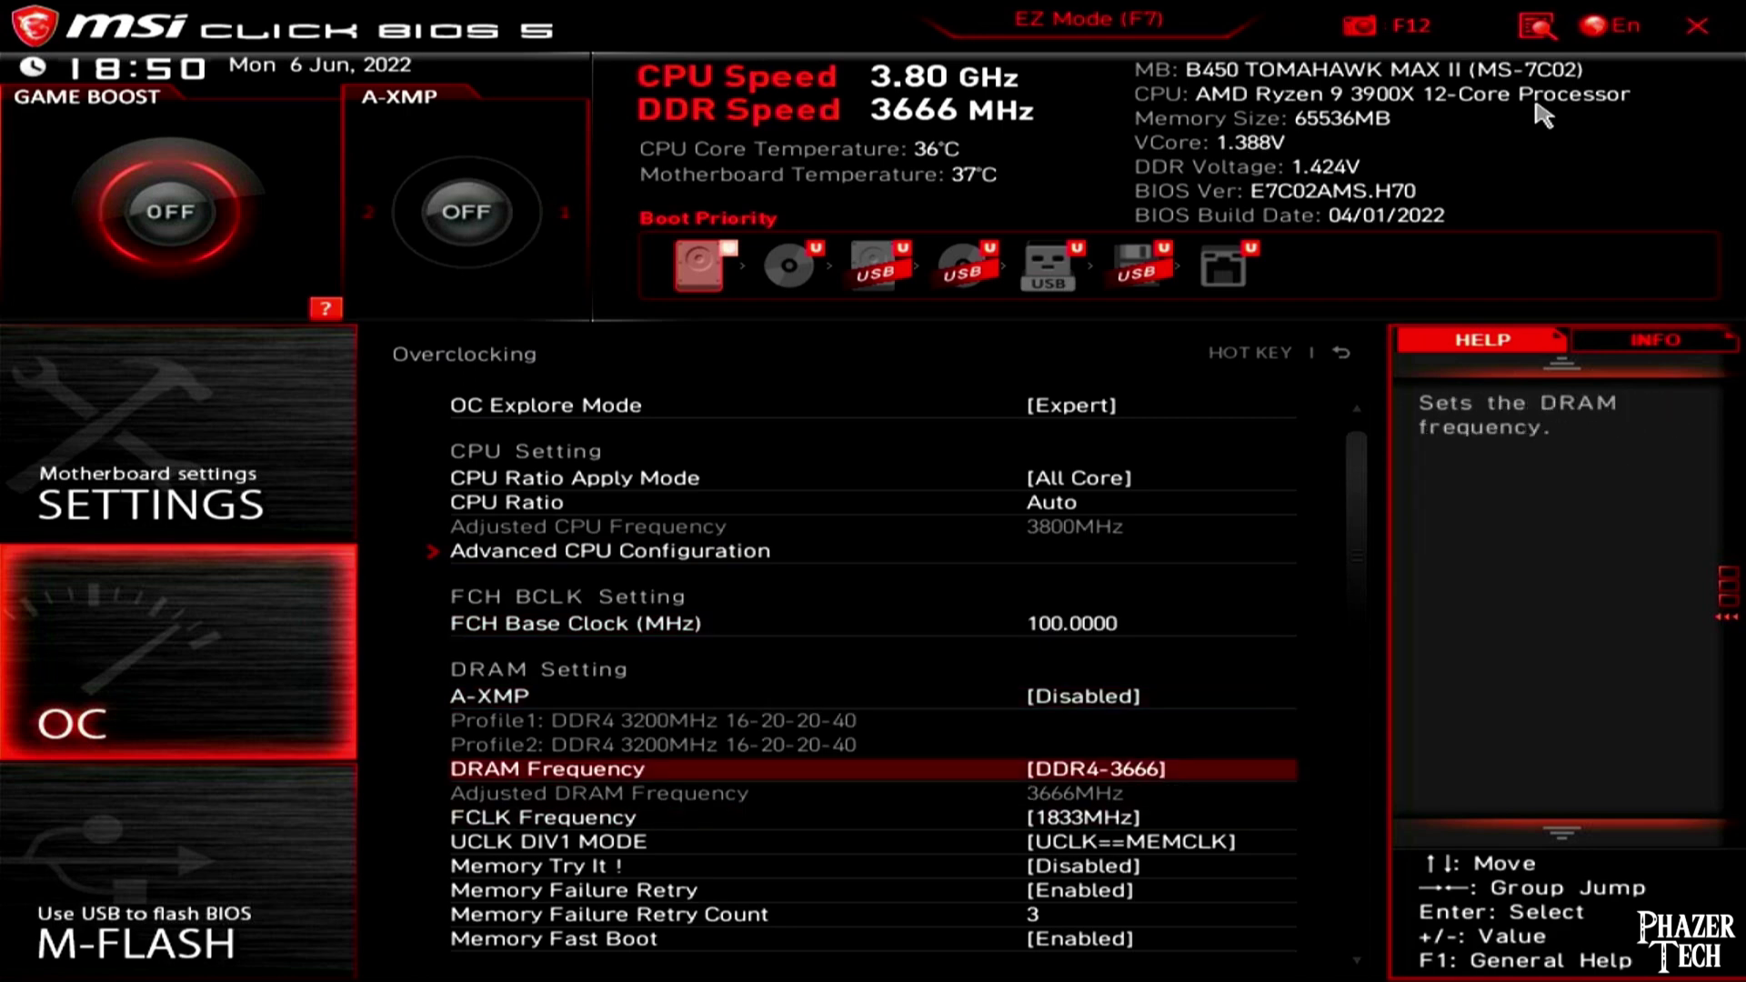
pyautogui.press('+')
pyautogui.press('Down')
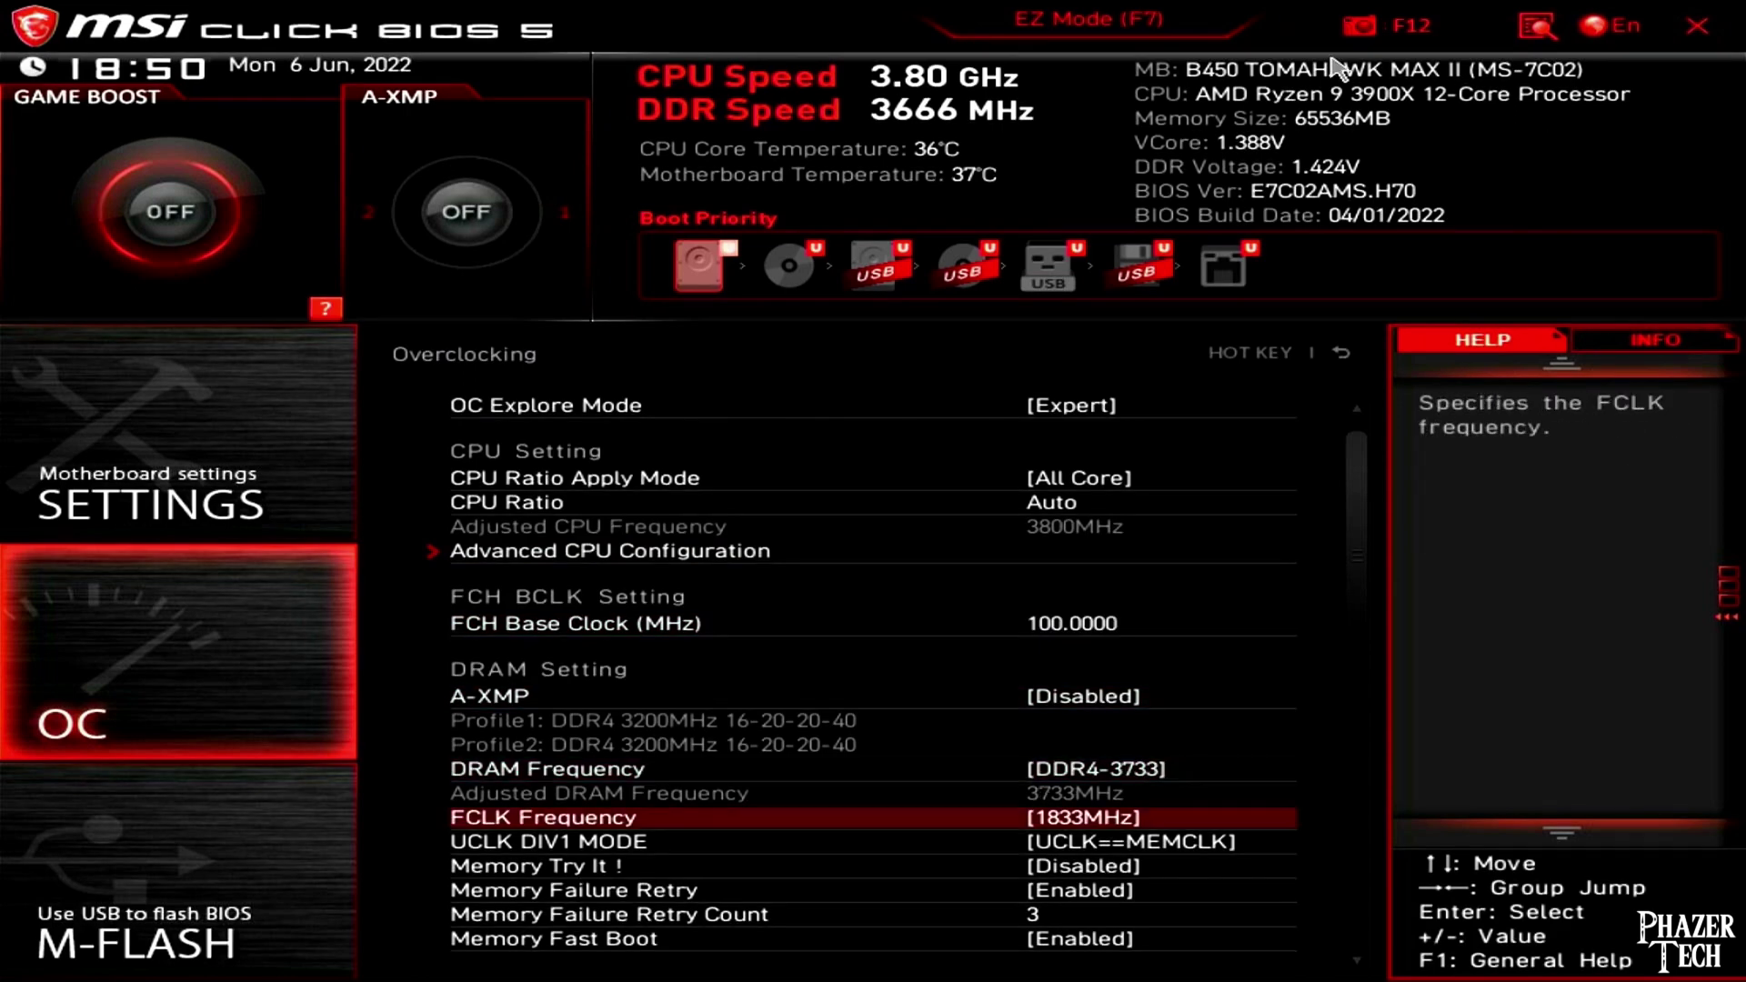
pyautogui.press('+')
# Browse the memory and voltage settings, entering 1.2500 V for Override CPU Core Voltage
pyautogui.press('Down')
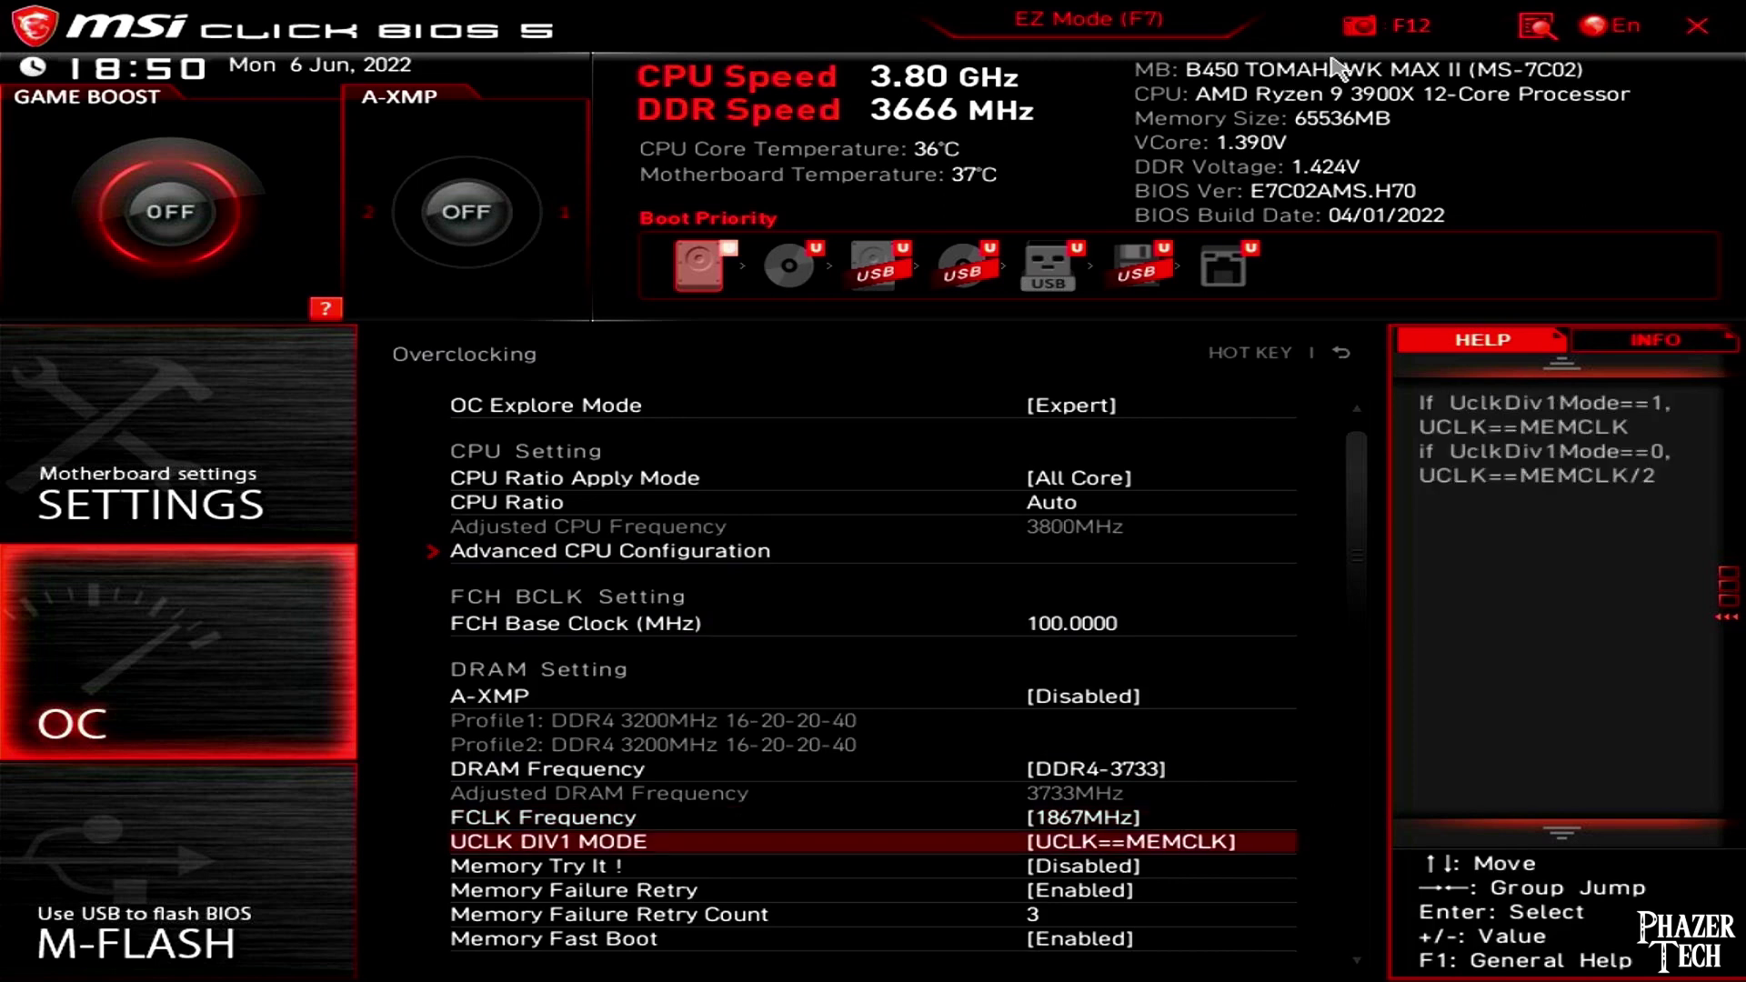
pyautogui.press('Down')
pyautogui.press('Down')
pyautogui.press('Down')
pyautogui.press('Down')
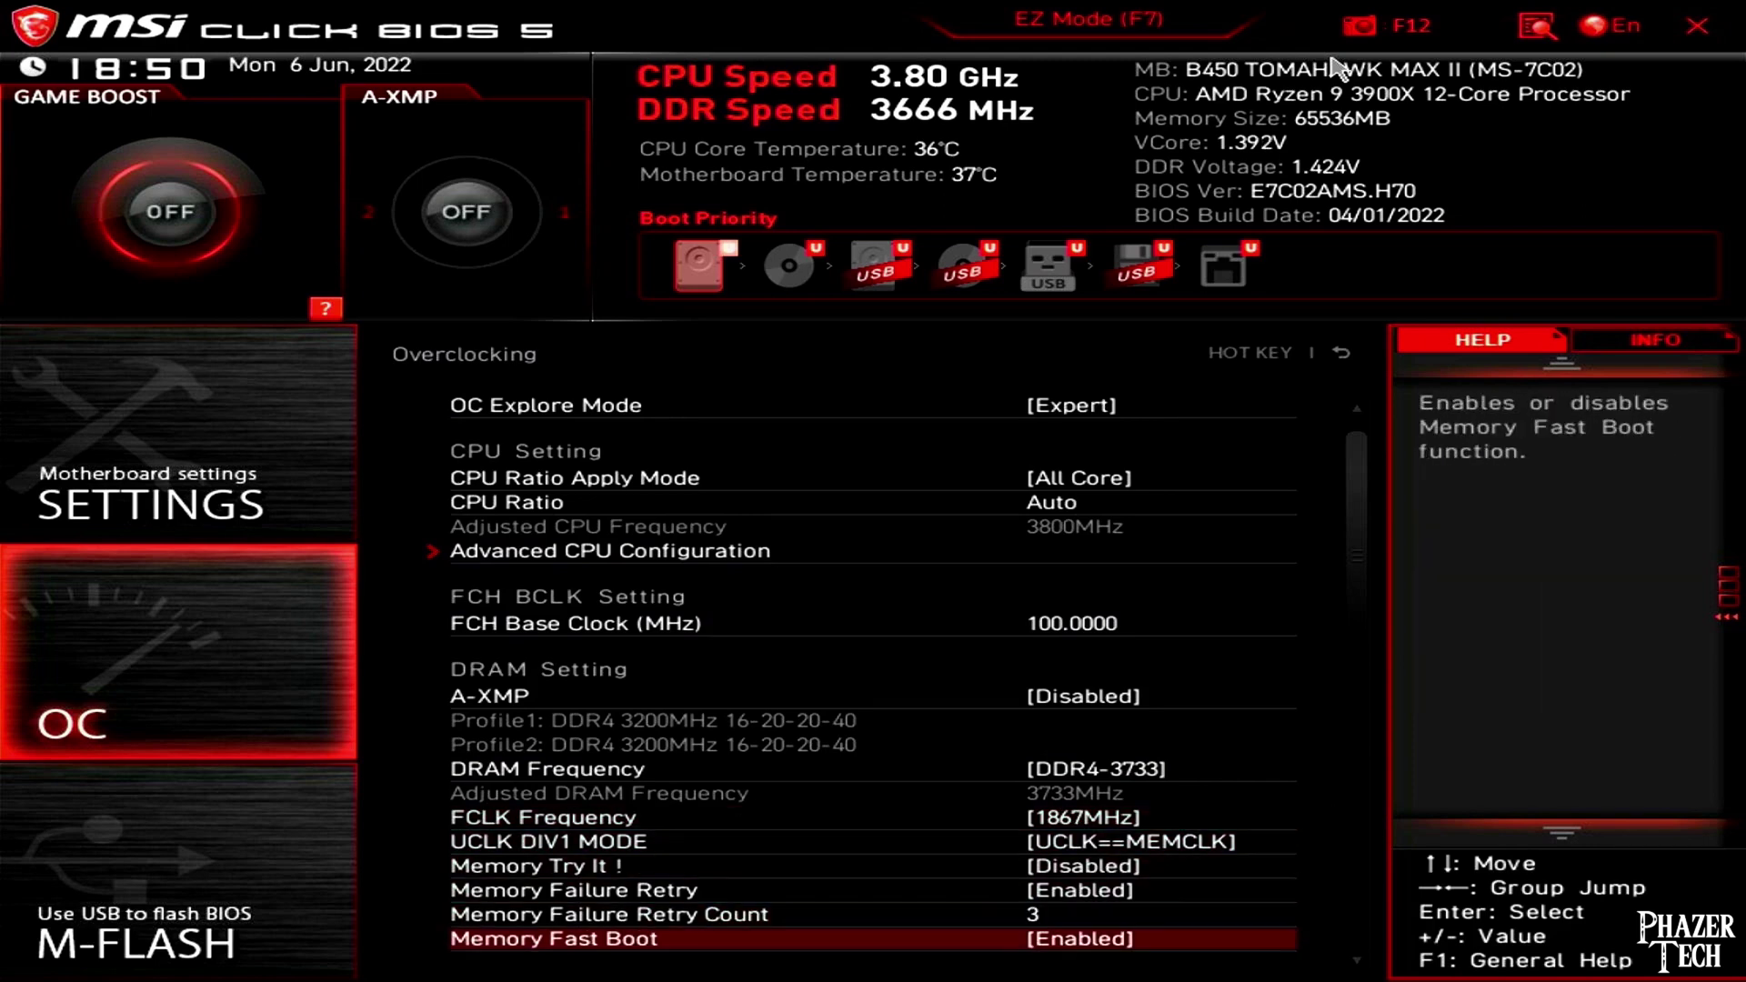
pyautogui.press('Down')
pyautogui.press('Down')
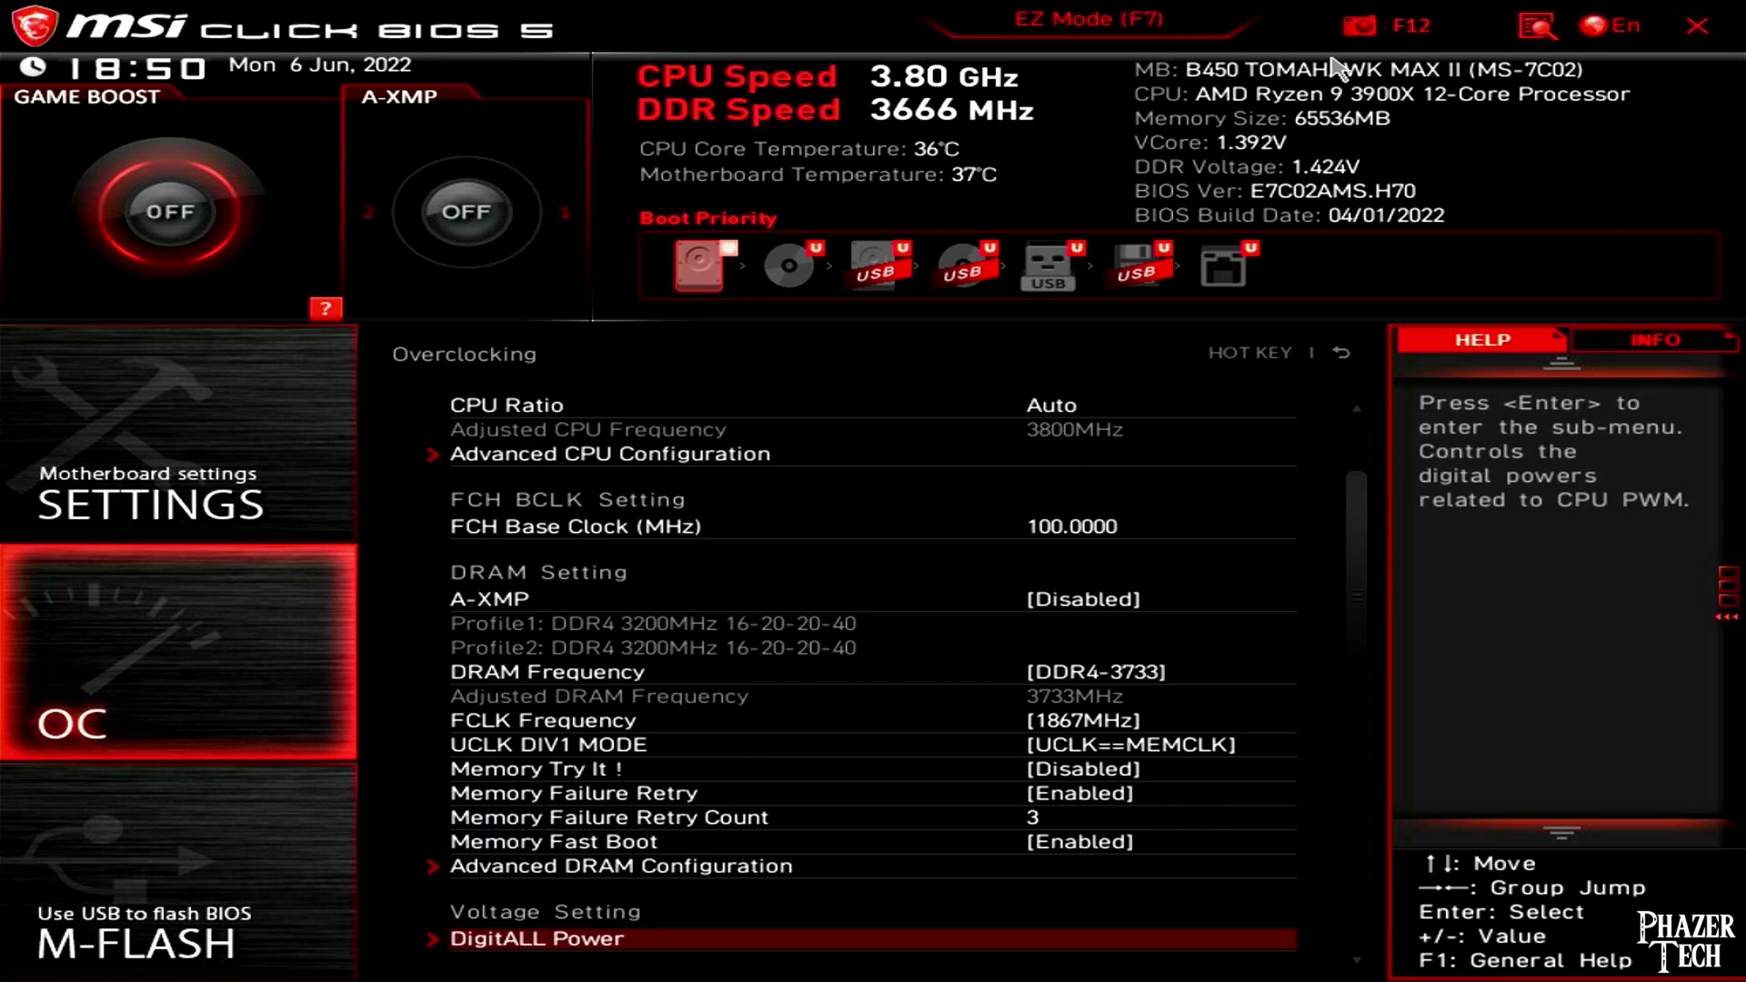
pyautogui.press('Down')
pyautogui.press('Down')
pyautogui.press('Down')
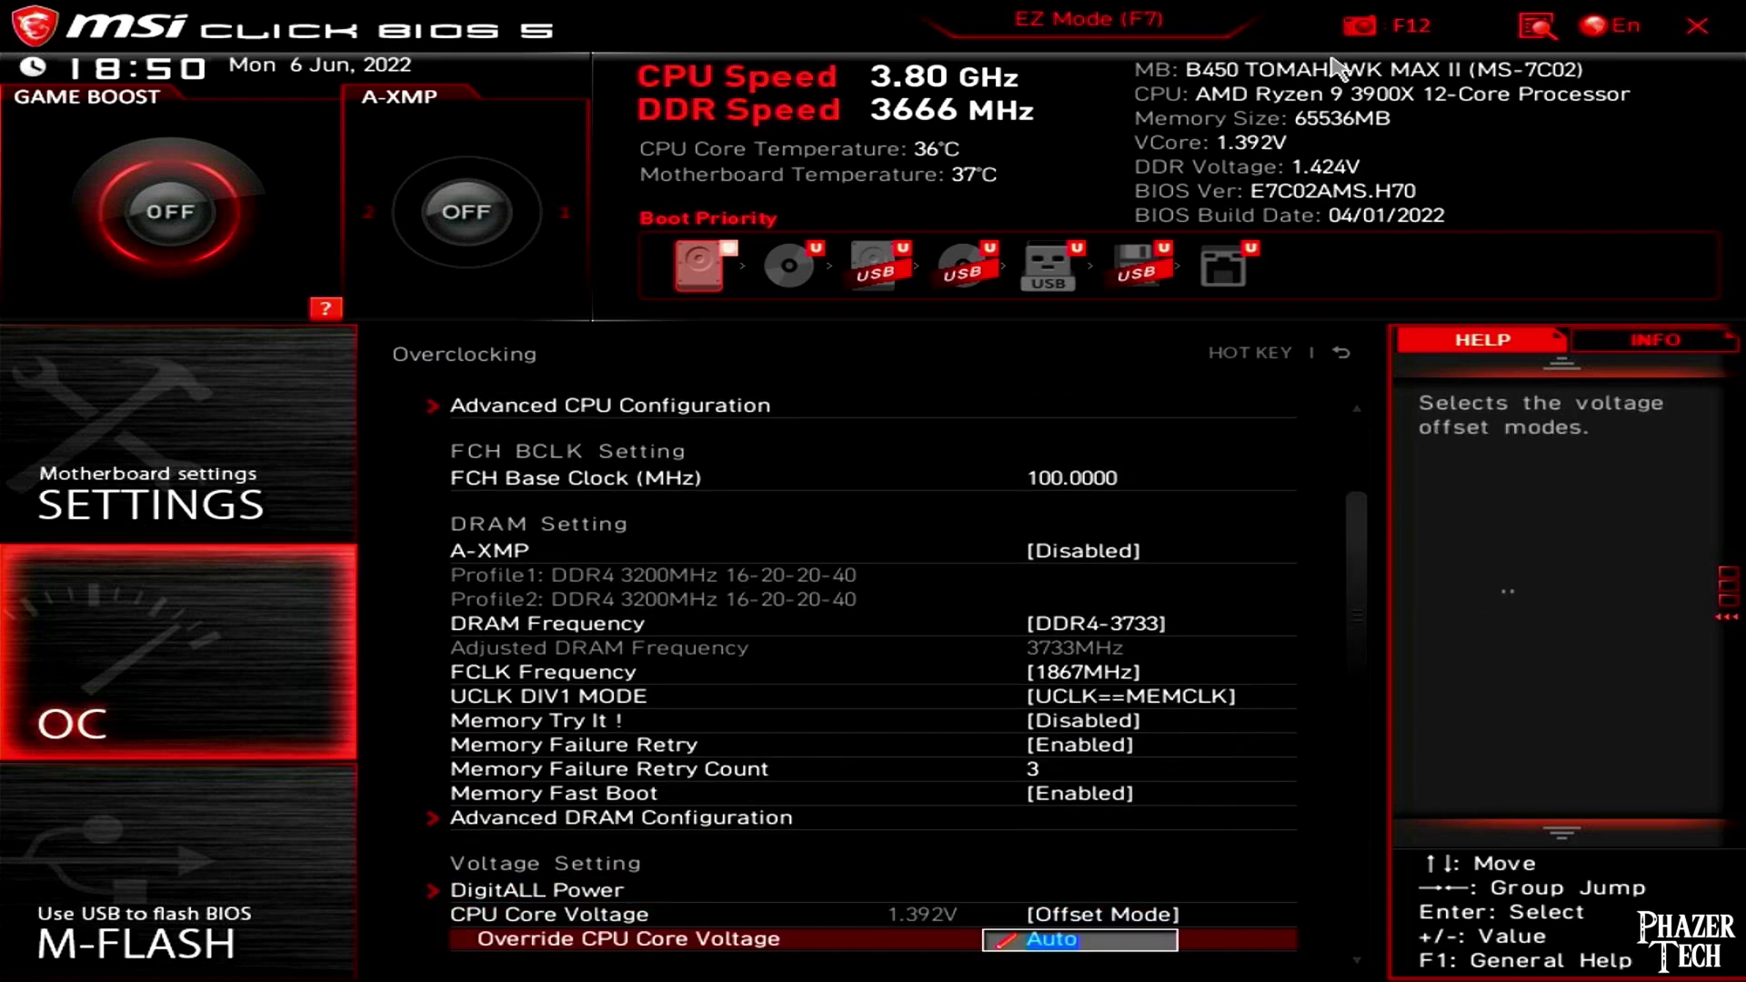
pyautogui.press('Up')
pyautogui.press('Up')
pyautogui.press('Up')
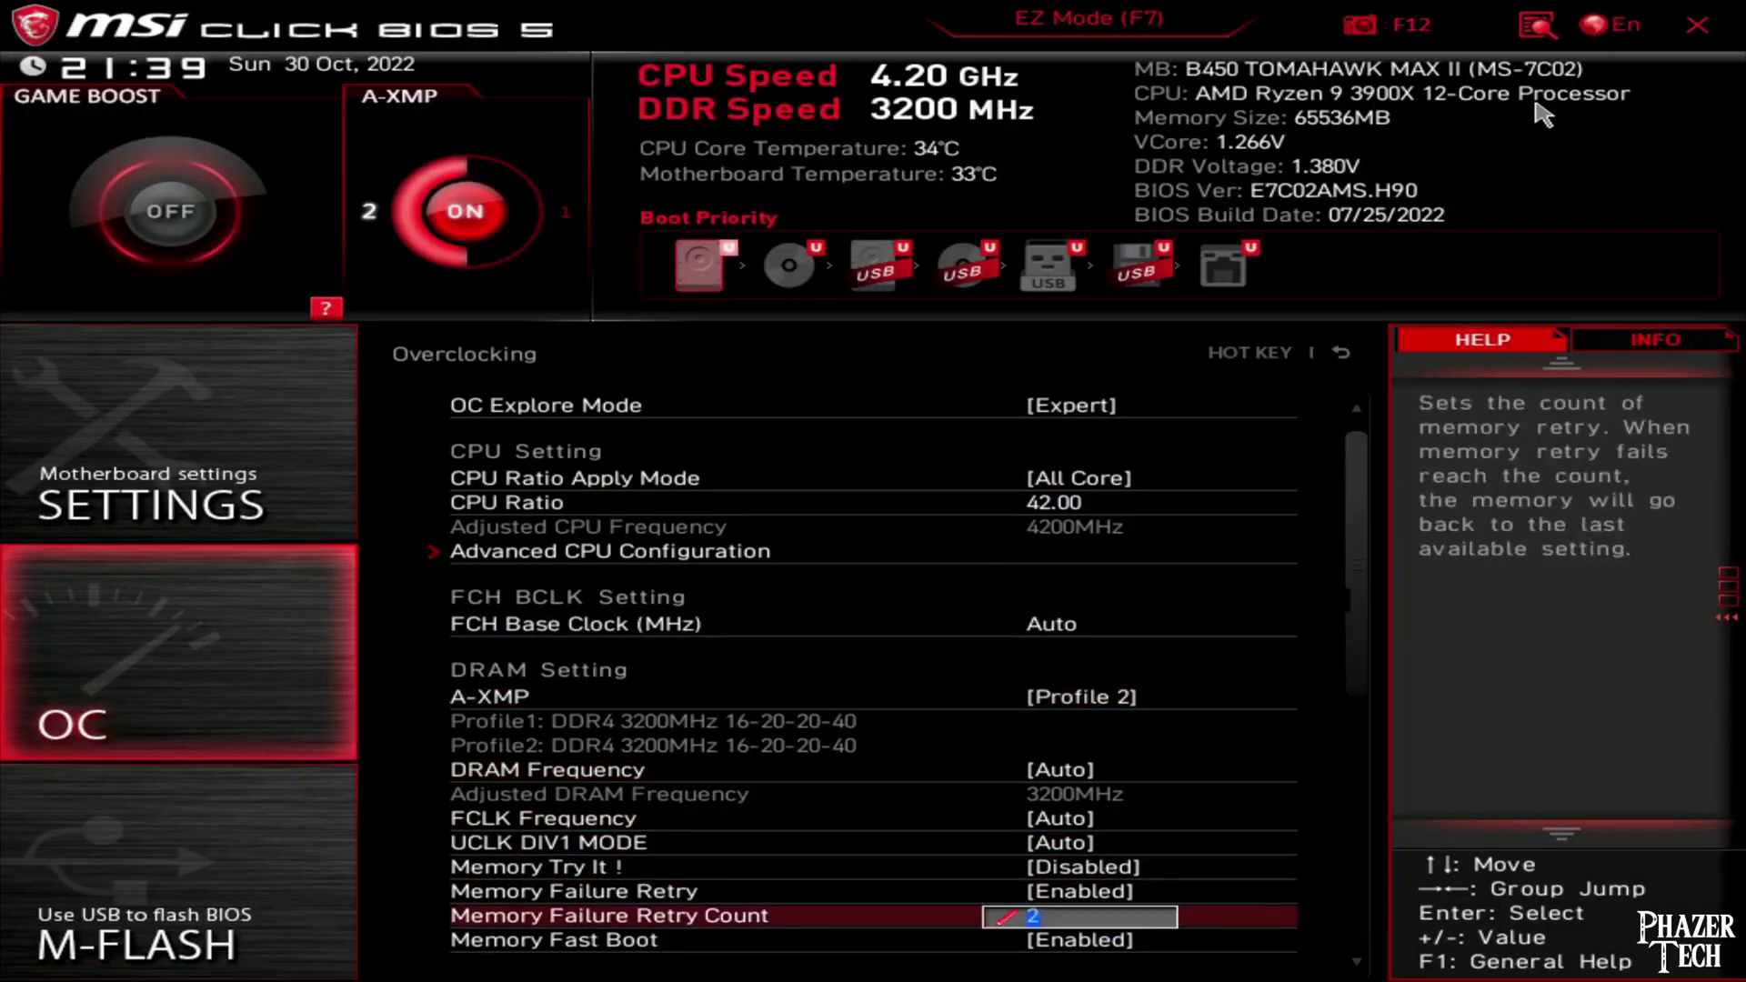
pyautogui.press('Down')
pyautogui.press('Down')
pyautogui.press('Down')
pyautogui.press('Down')
pyautogui.press('Down')
pyautogui.press('Down')
pyautogui.press('Up')
pyautogui.press('Up')
pyautogui.press('Up')
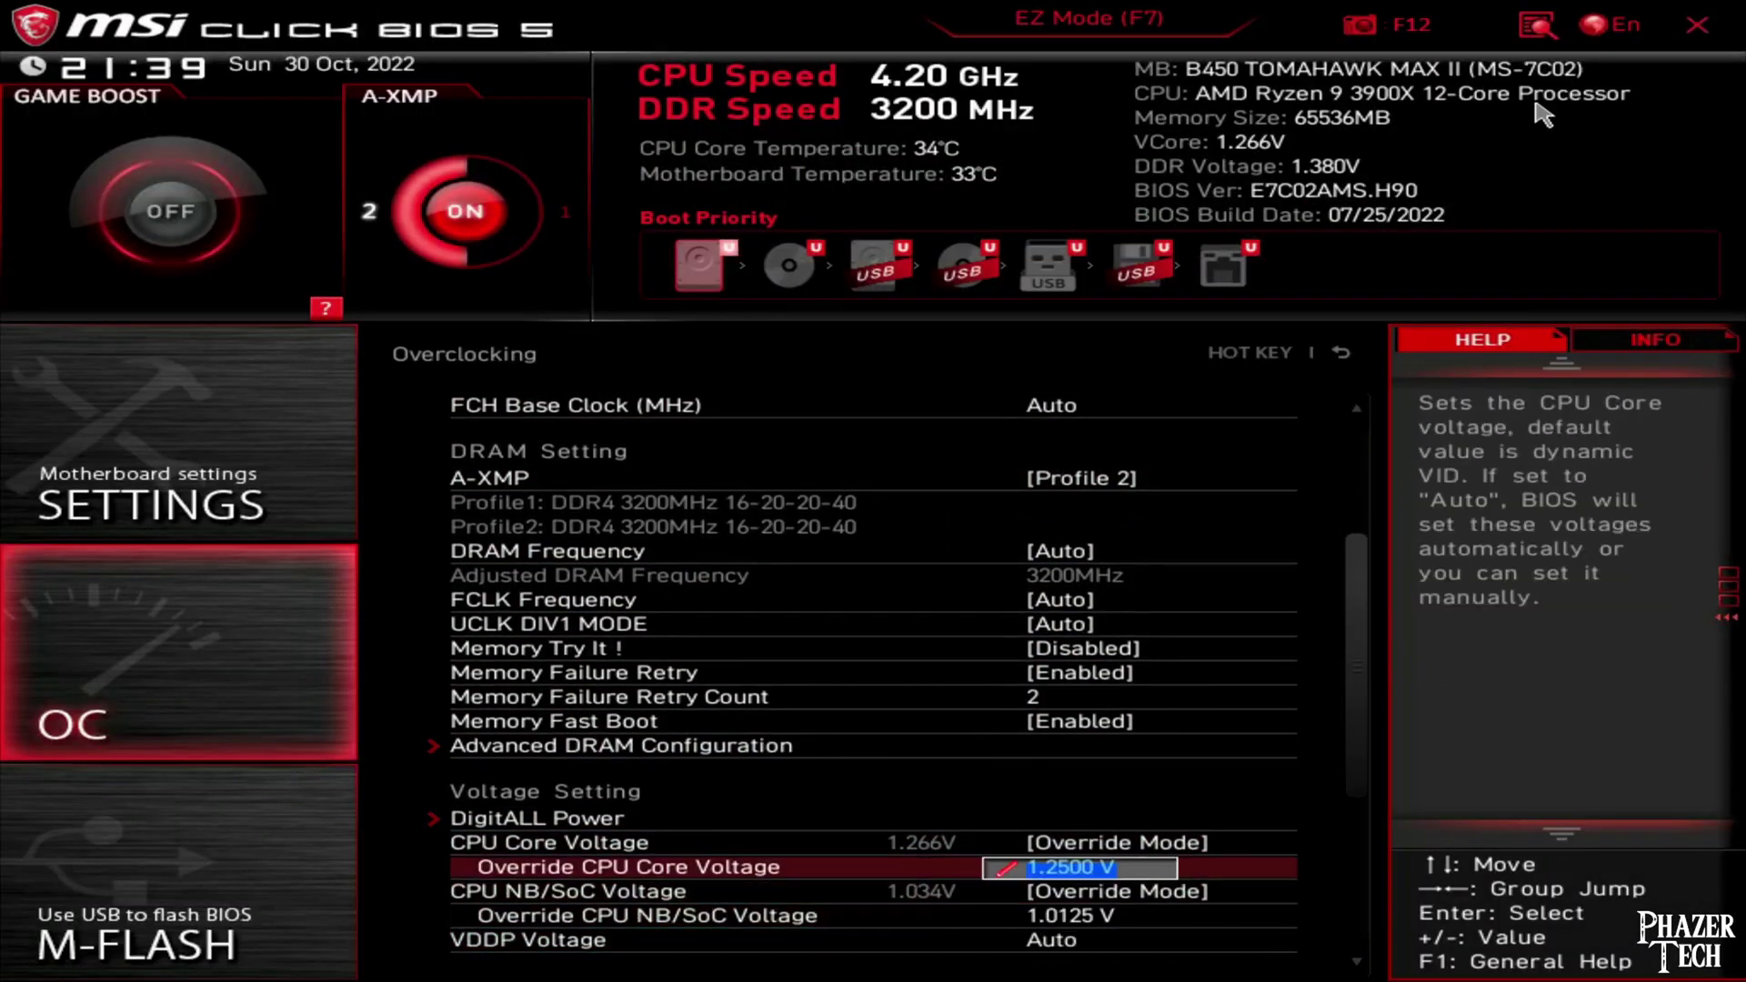
pyautogui.press('Return')
pyautogui.press('Up')
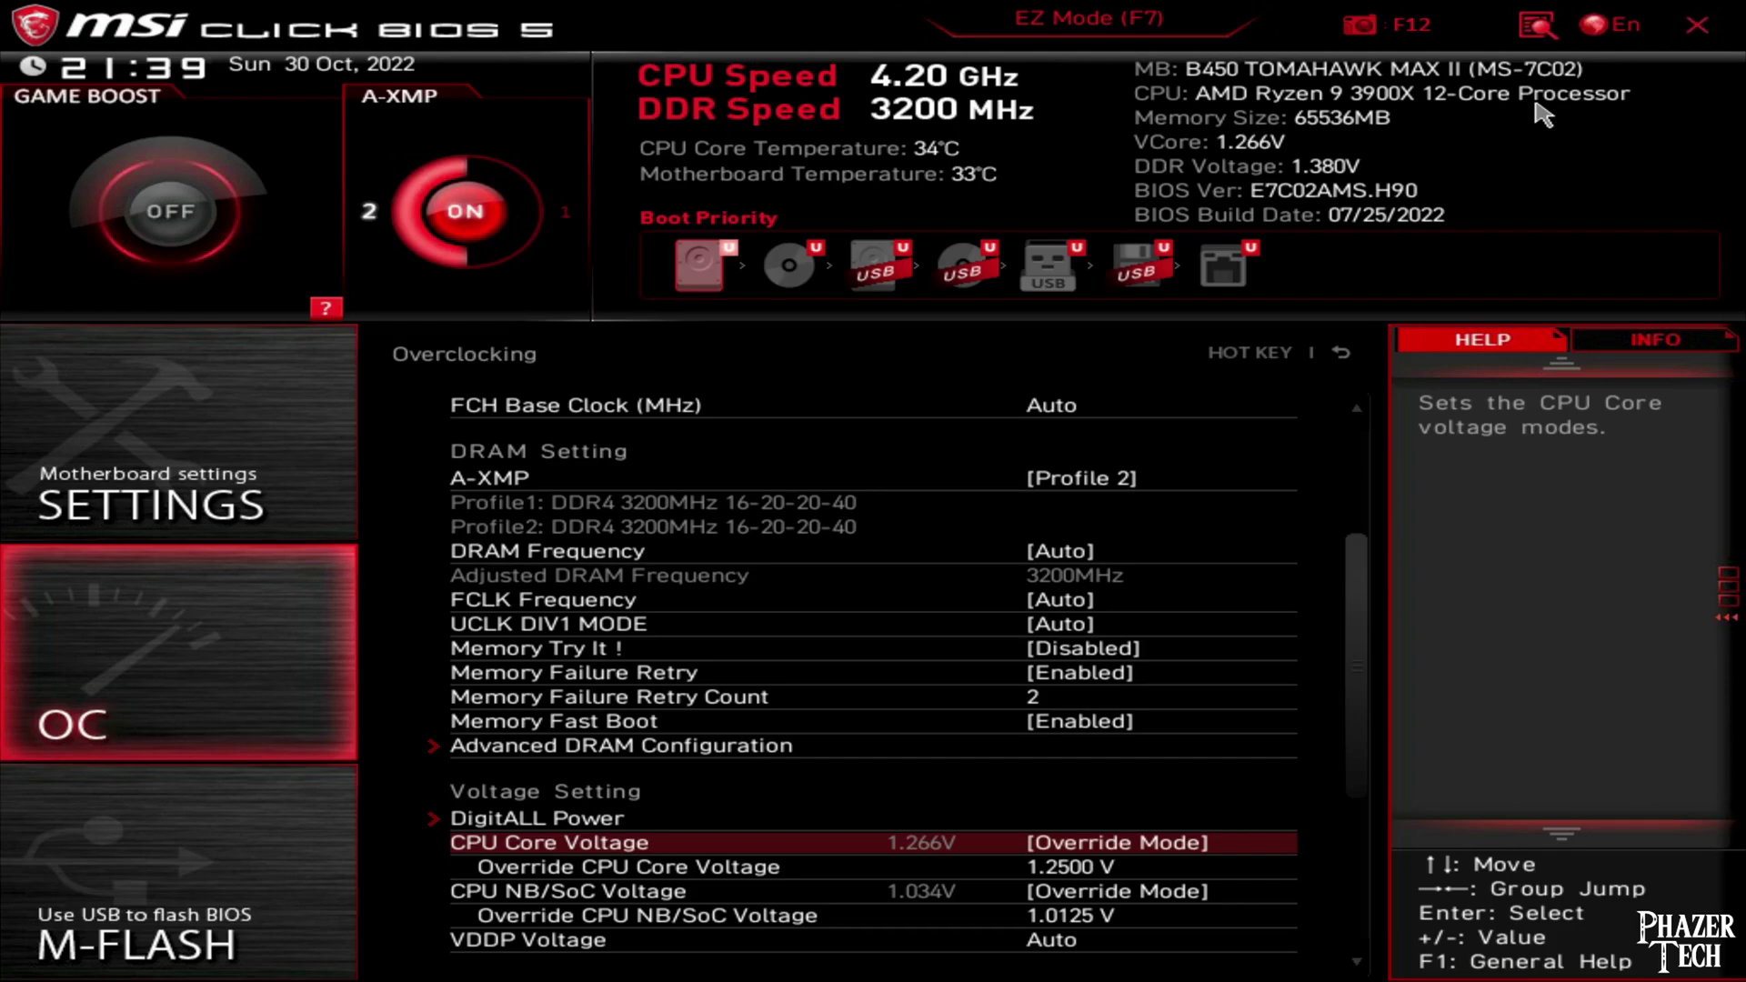
# Reach DRAM CH_B VREF Voltage and highlight the Micron 16Gb Rev. B guide row
pyautogui.press('Down')
pyautogui.press('Down')
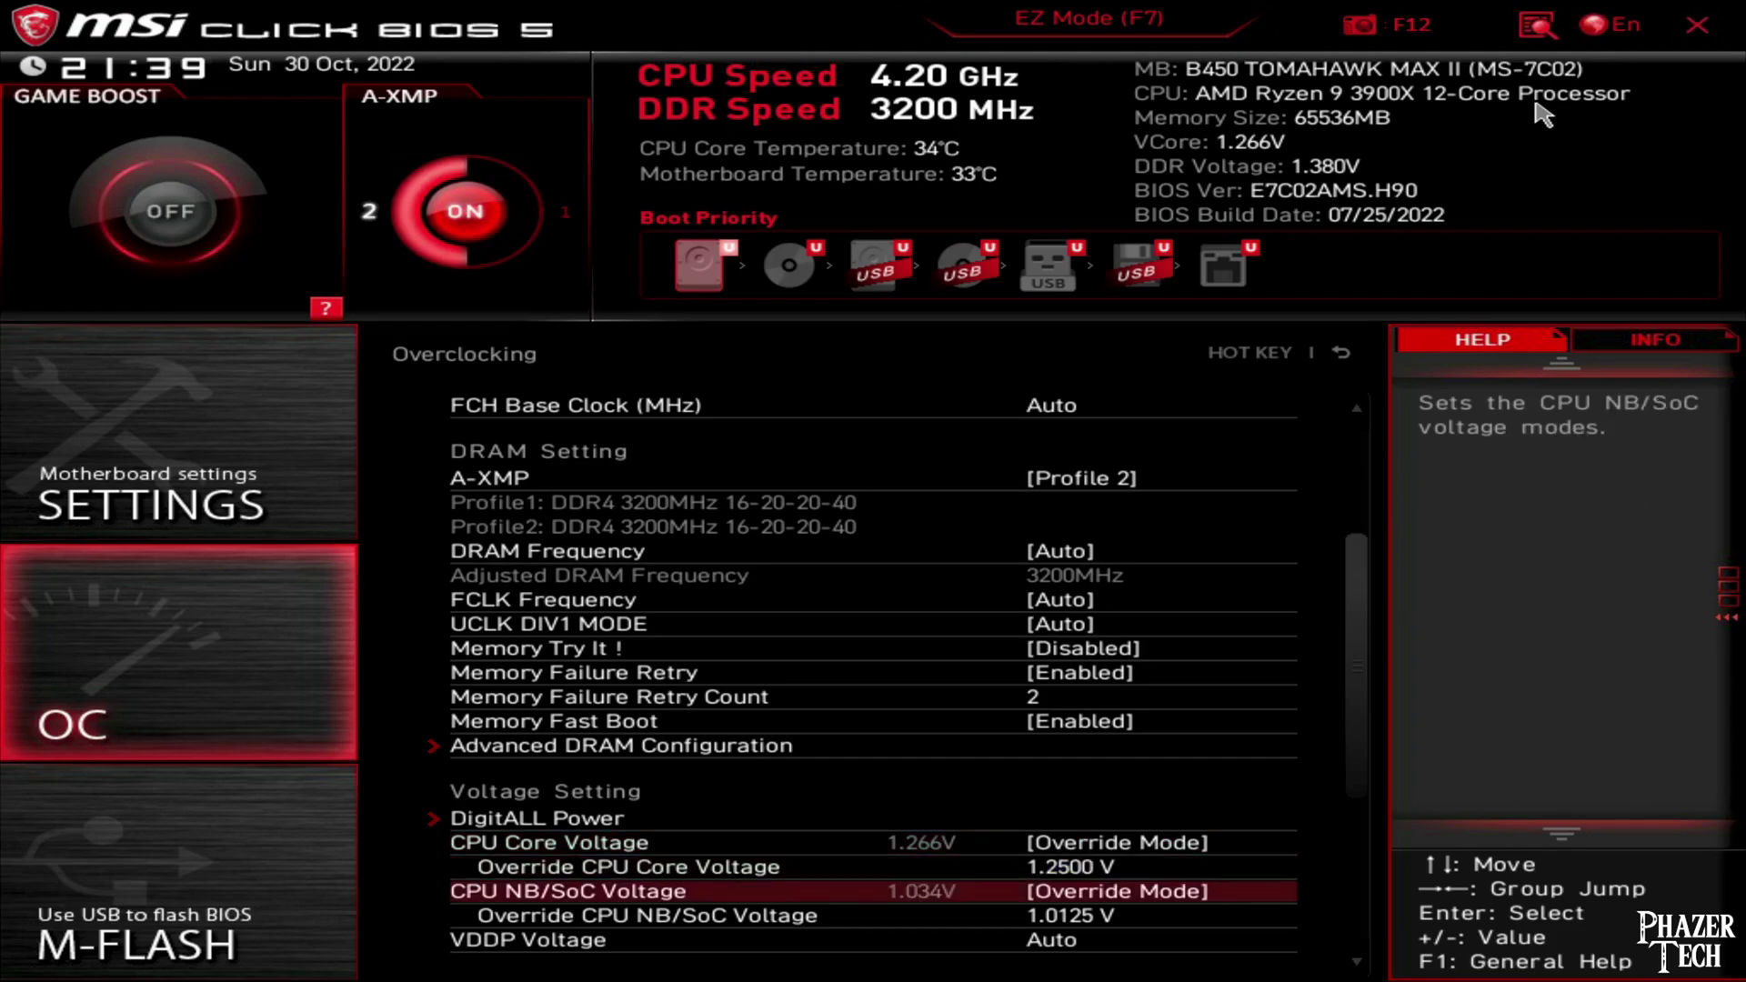
pyautogui.press('Down')
pyautogui.press('Down')
pyautogui.press('Down')
pyautogui.press('Down')
pyautogui.press('Down')
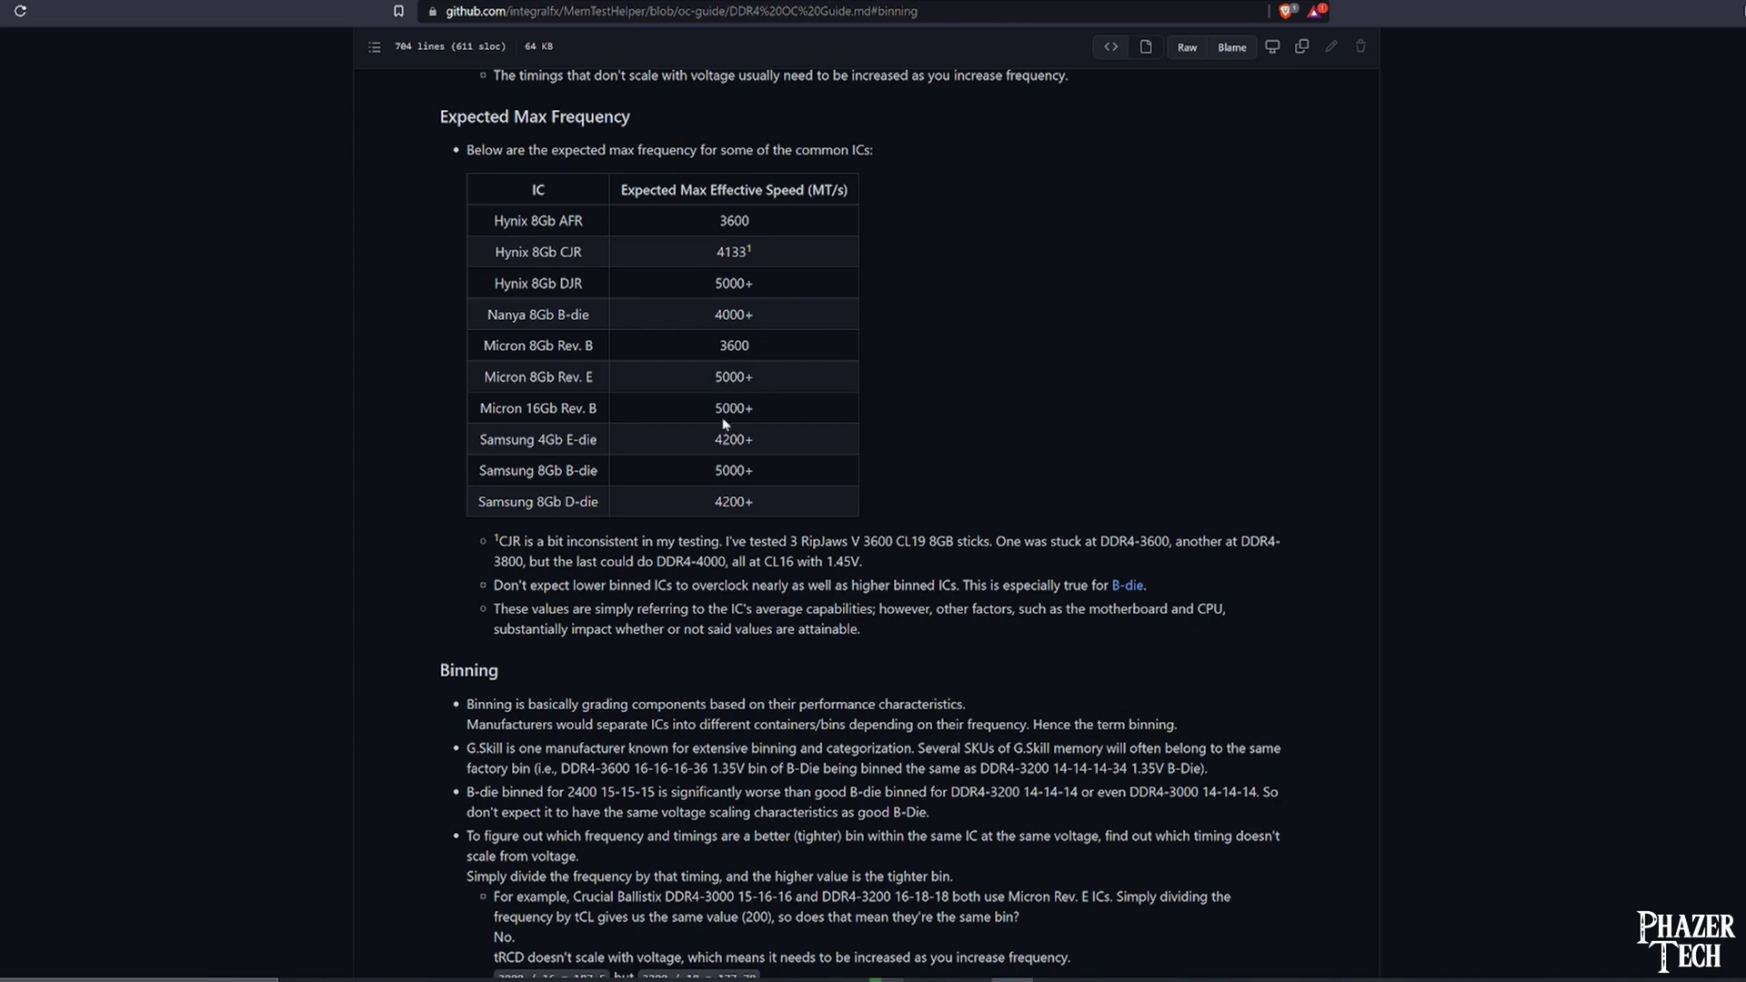
pyautogui.moveTo(479, 407); pyautogui.dragTo(764, 404)
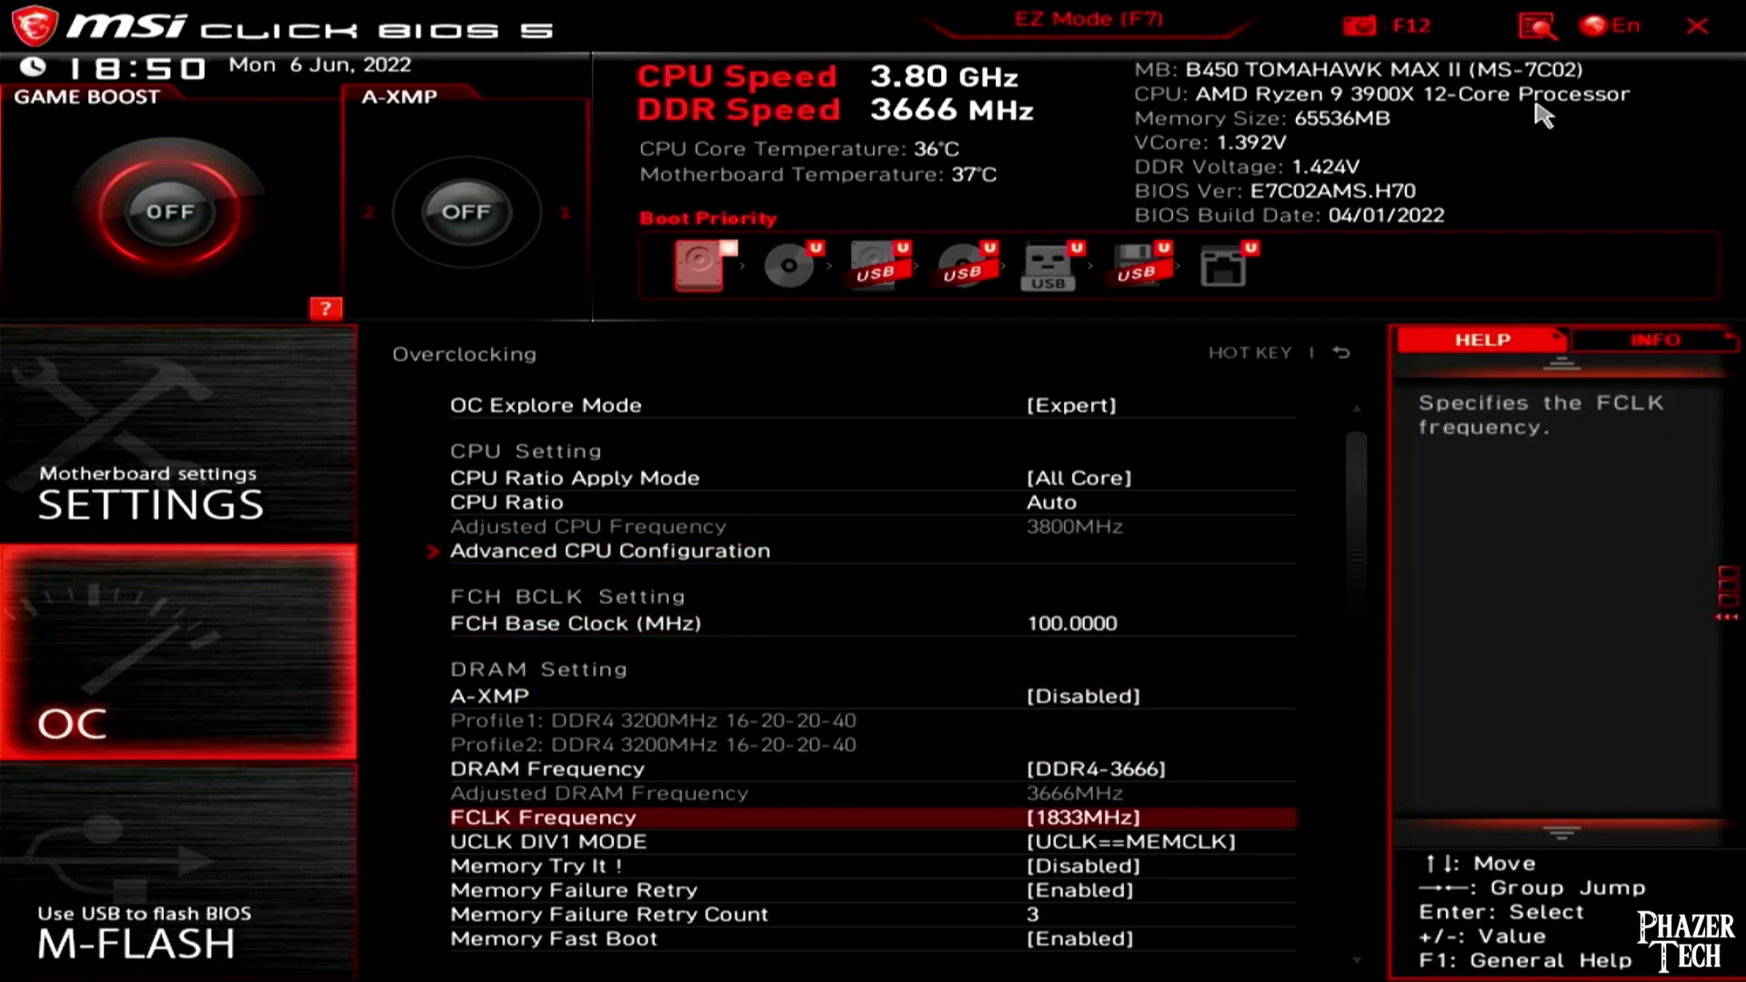
# Raise DRAM Frequency to DDR4-3733 and FCLK to 1867MHz
pyautogui.press('Up')
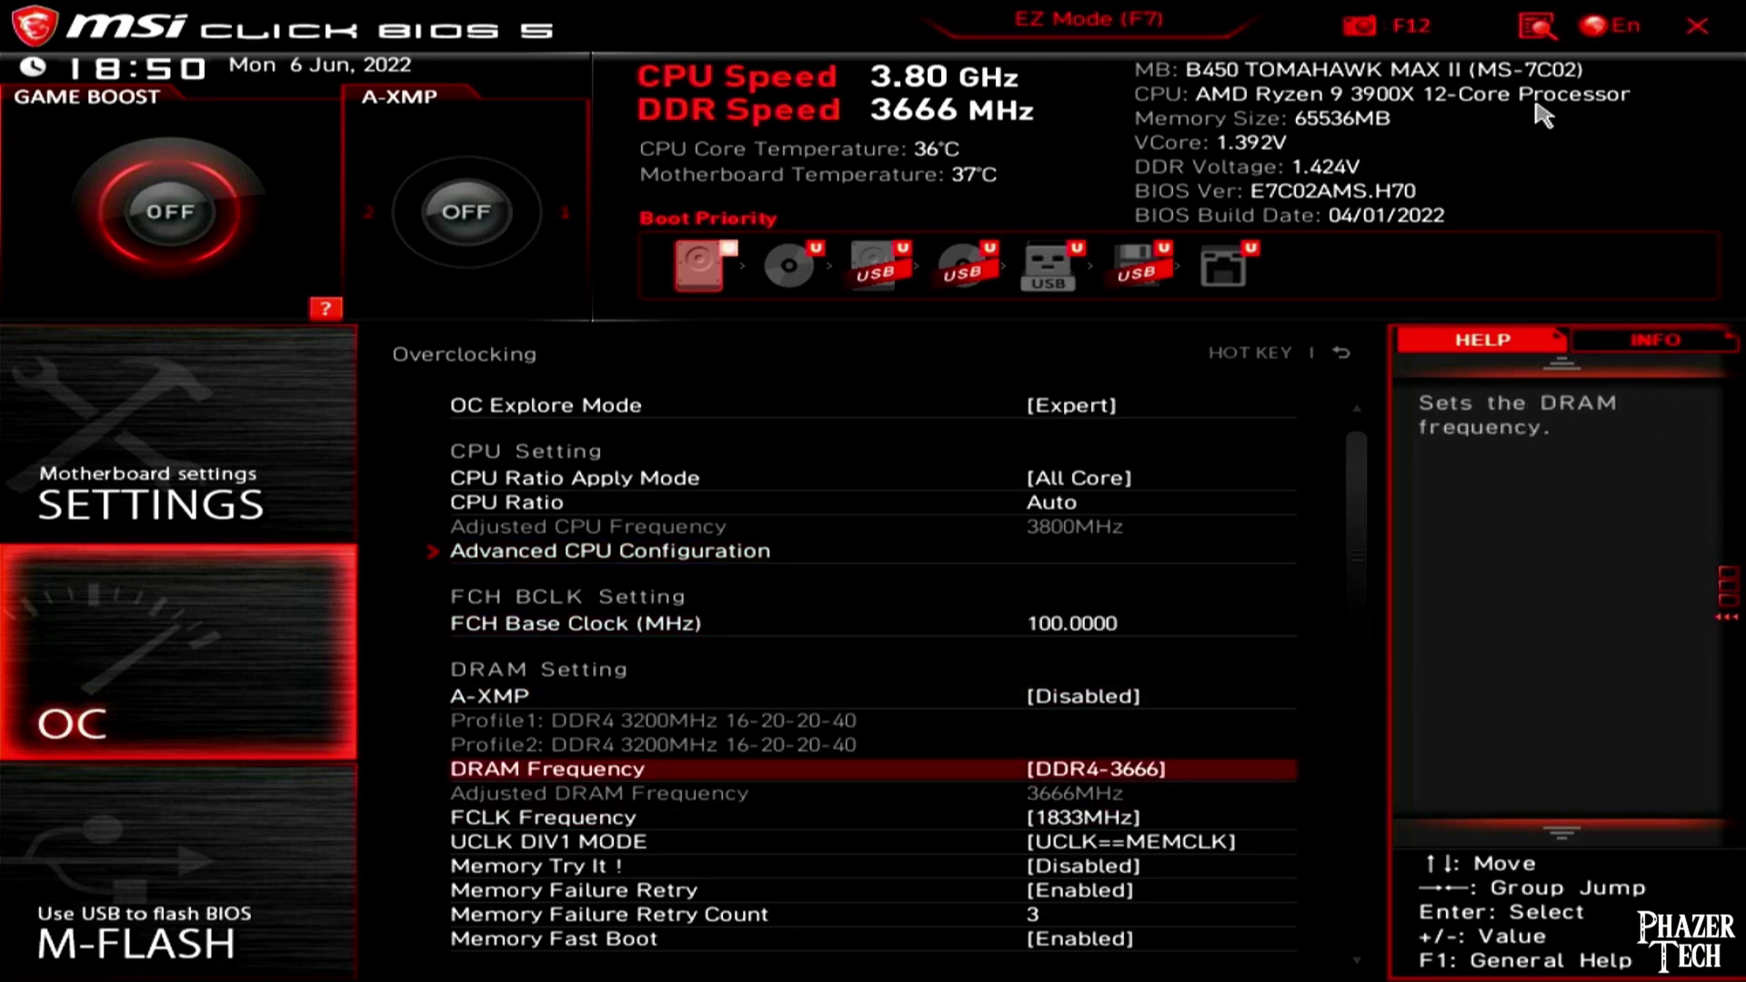
pyautogui.press('+')
pyautogui.press('Down')
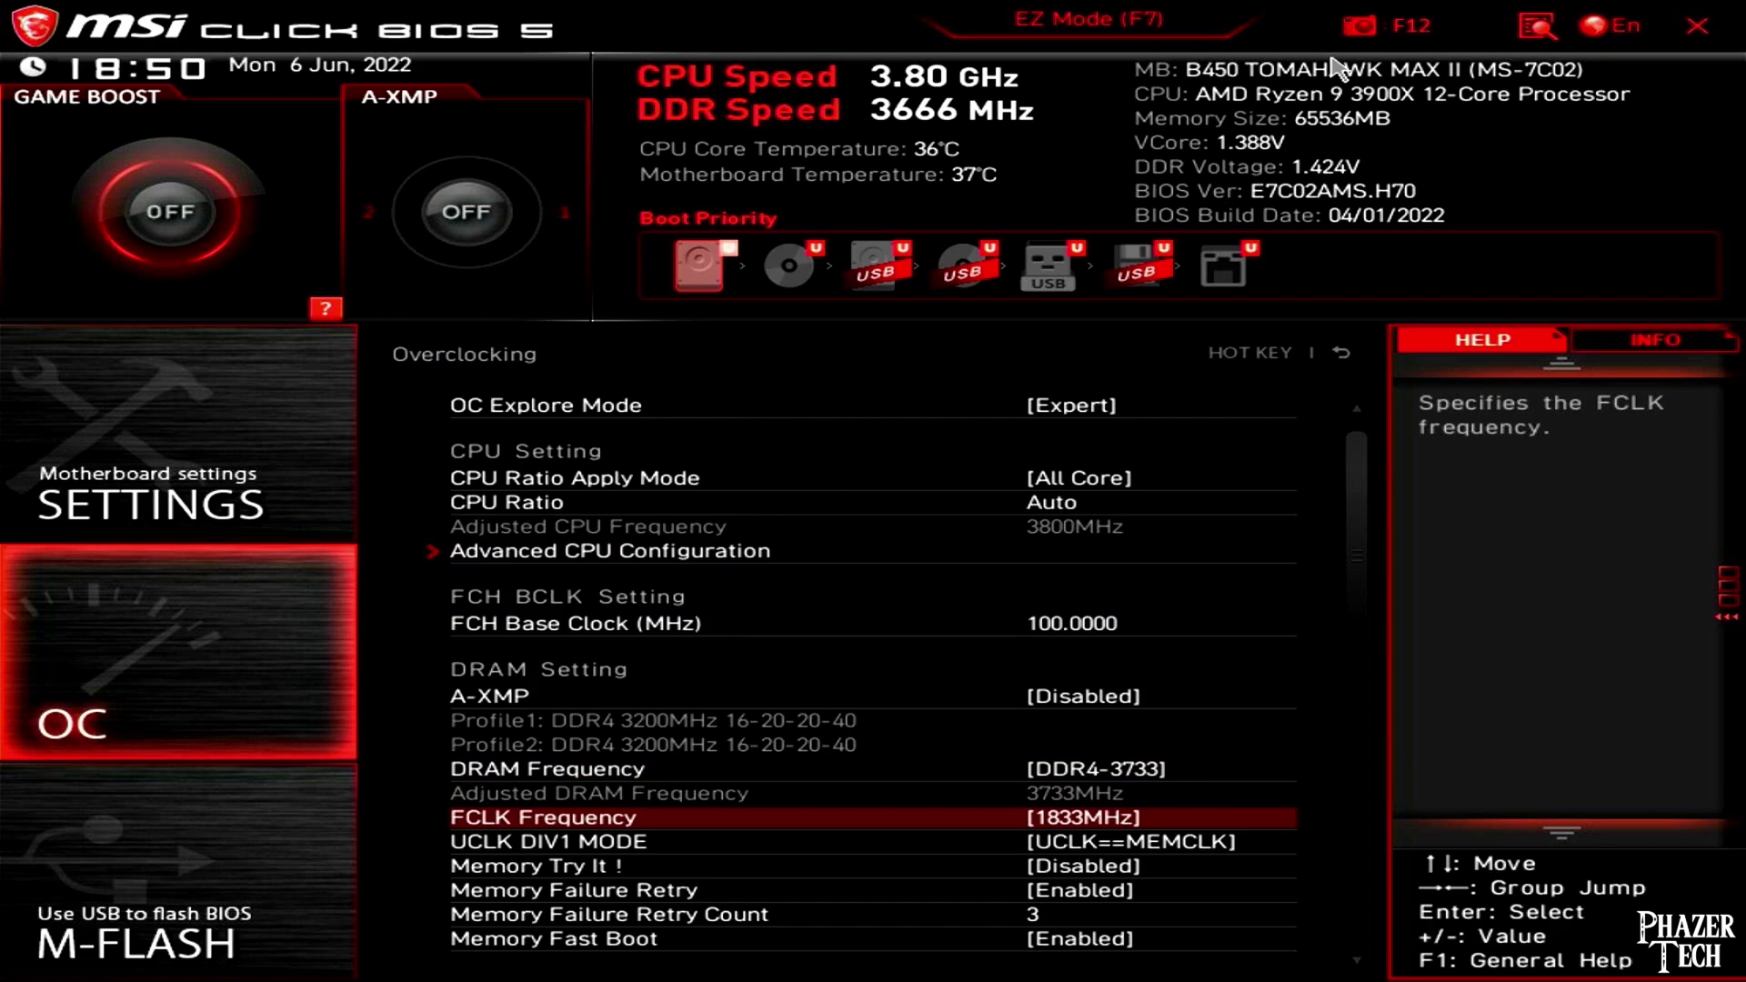
pyautogui.press('+')
# Browse down through the memory and voltage settings and back
pyautogui.press('Down')
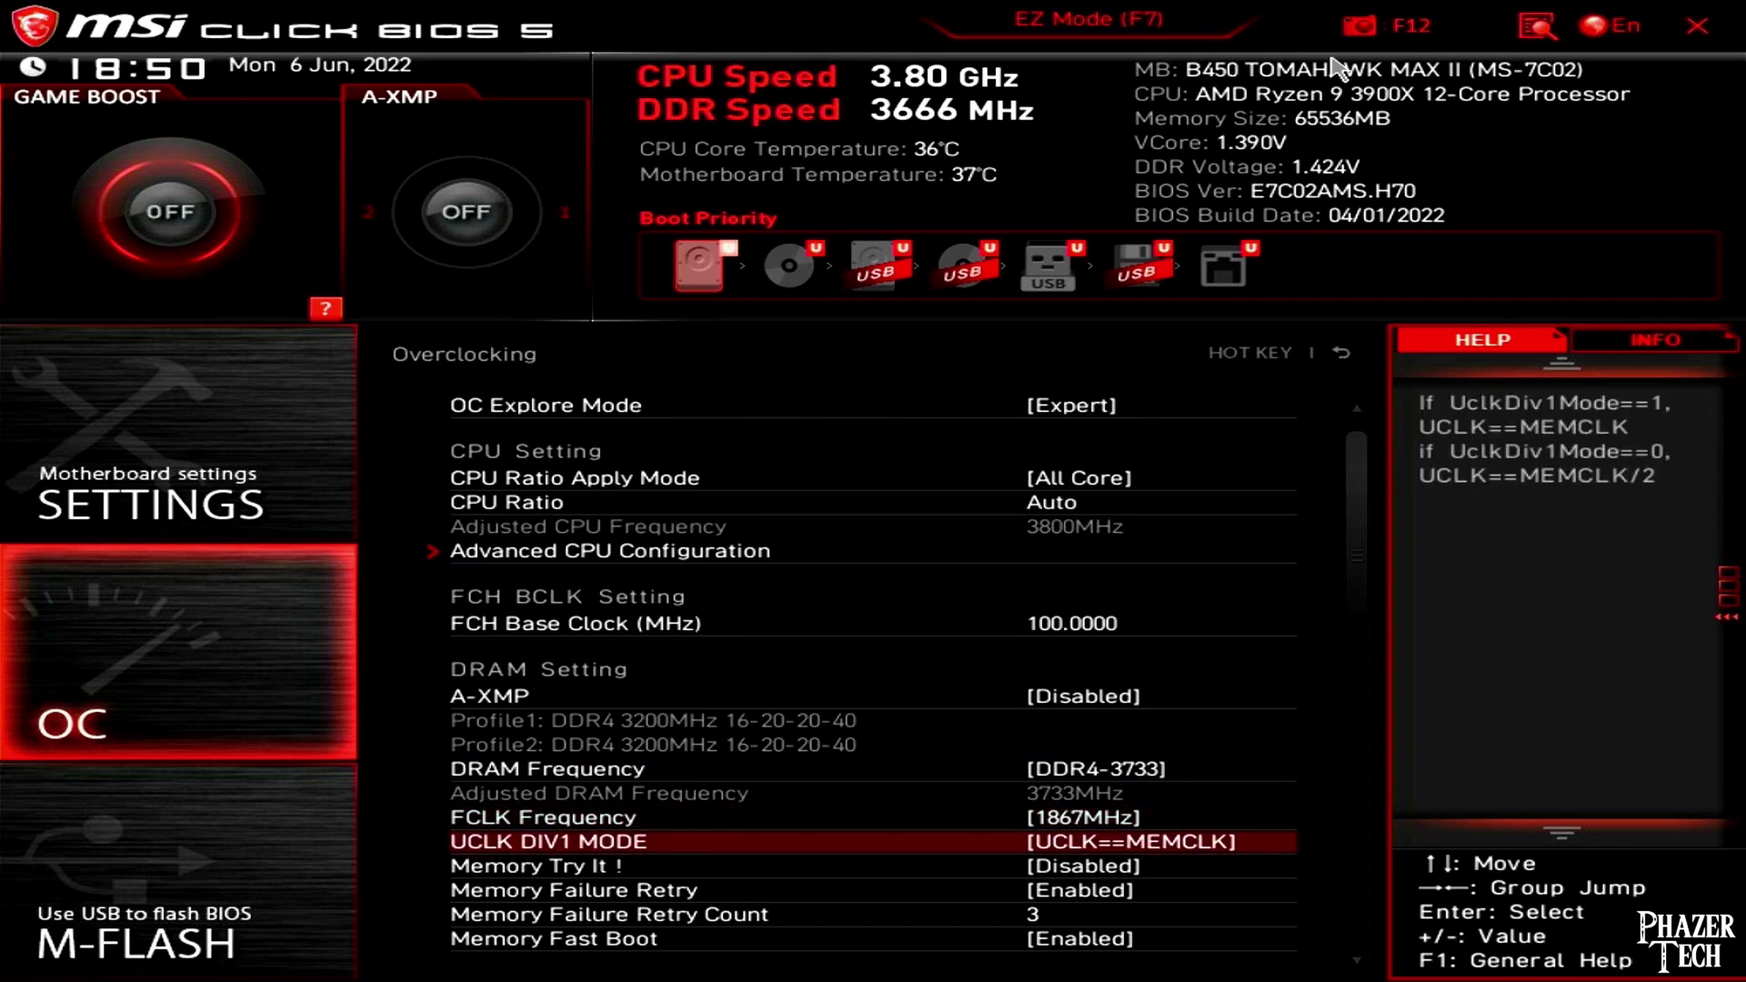
pyautogui.press('Down')
pyautogui.press('Down')
pyautogui.press('Down')
pyautogui.press('Down')
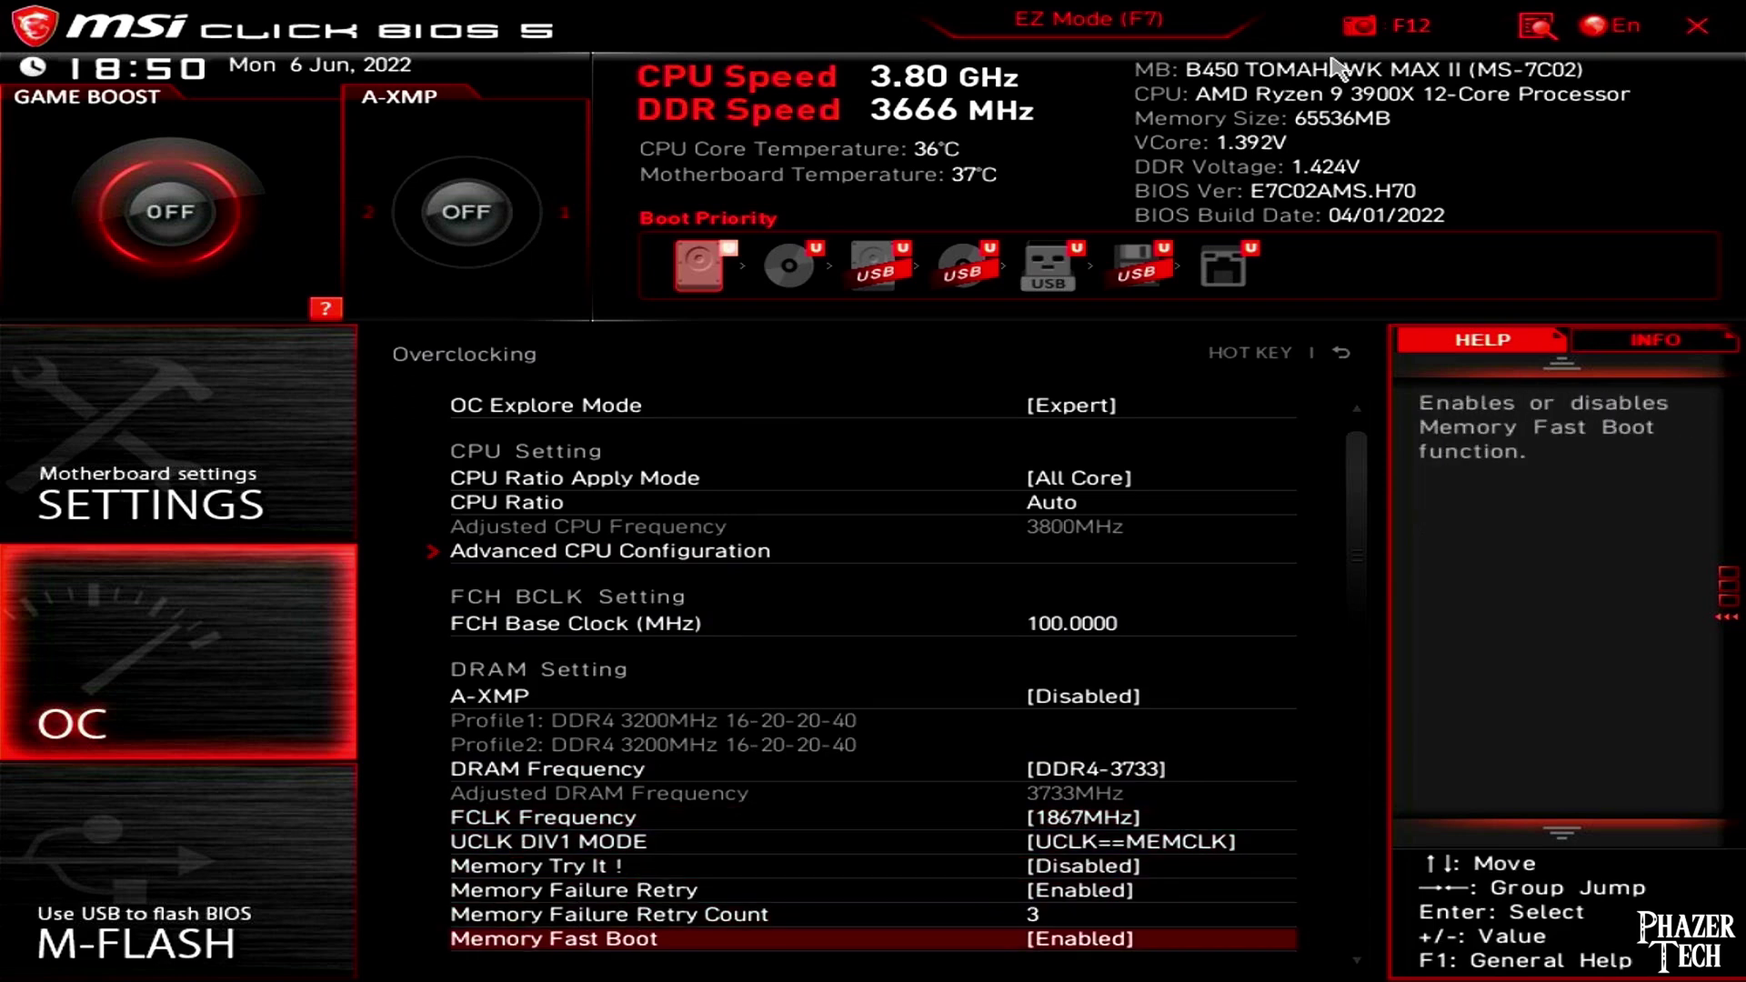
pyautogui.press('Down')
pyautogui.press('Down')
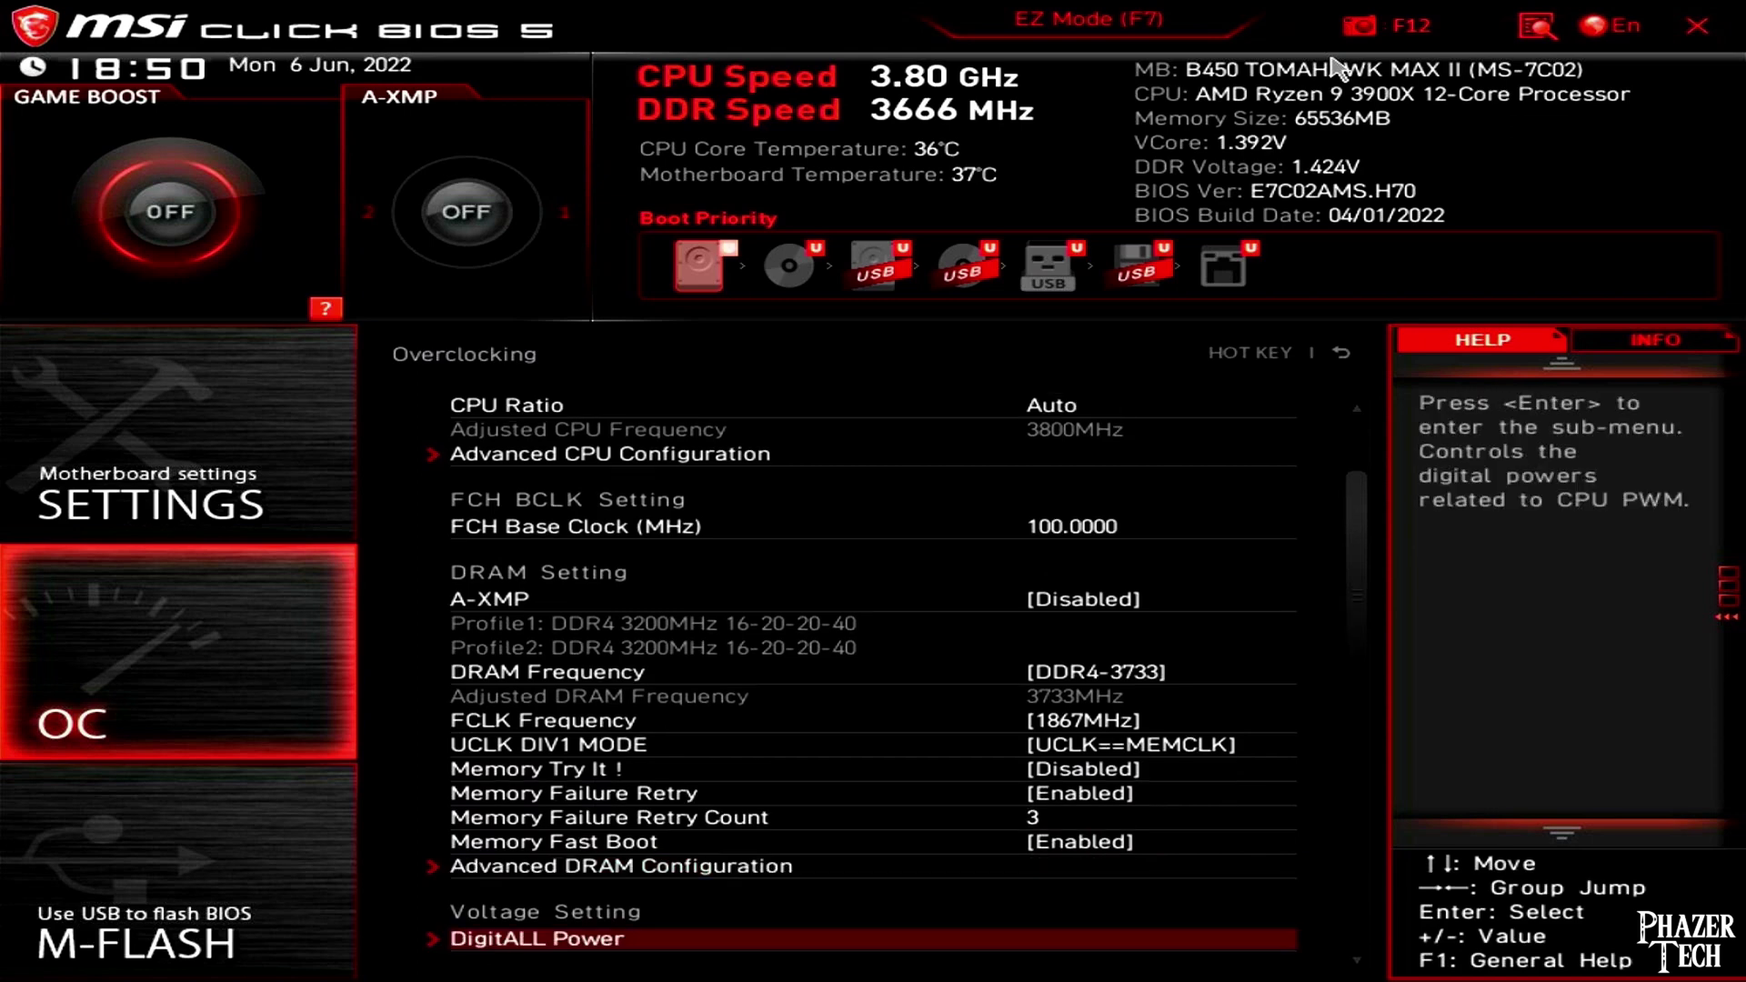
pyautogui.press('Down')
pyautogui.press('Down')
pyautogui.press('Down')
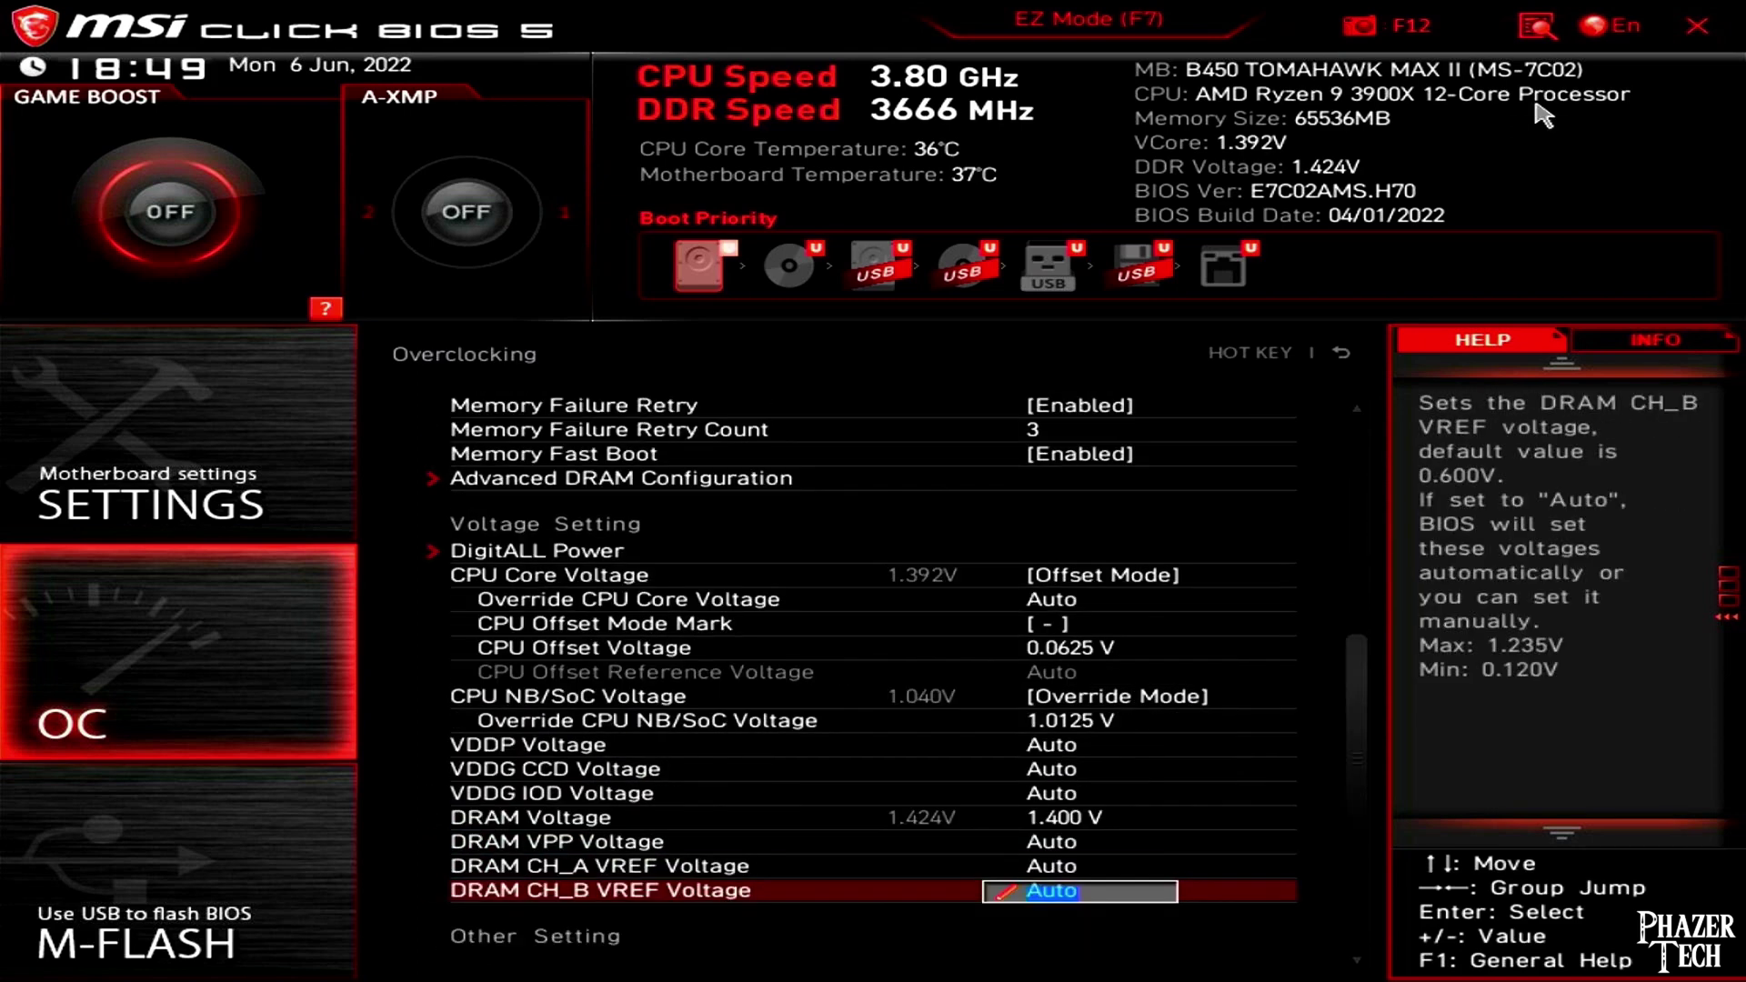
pyautogui.press('Up')
pyautogui.press('Up')
pyautogui.press('Up')
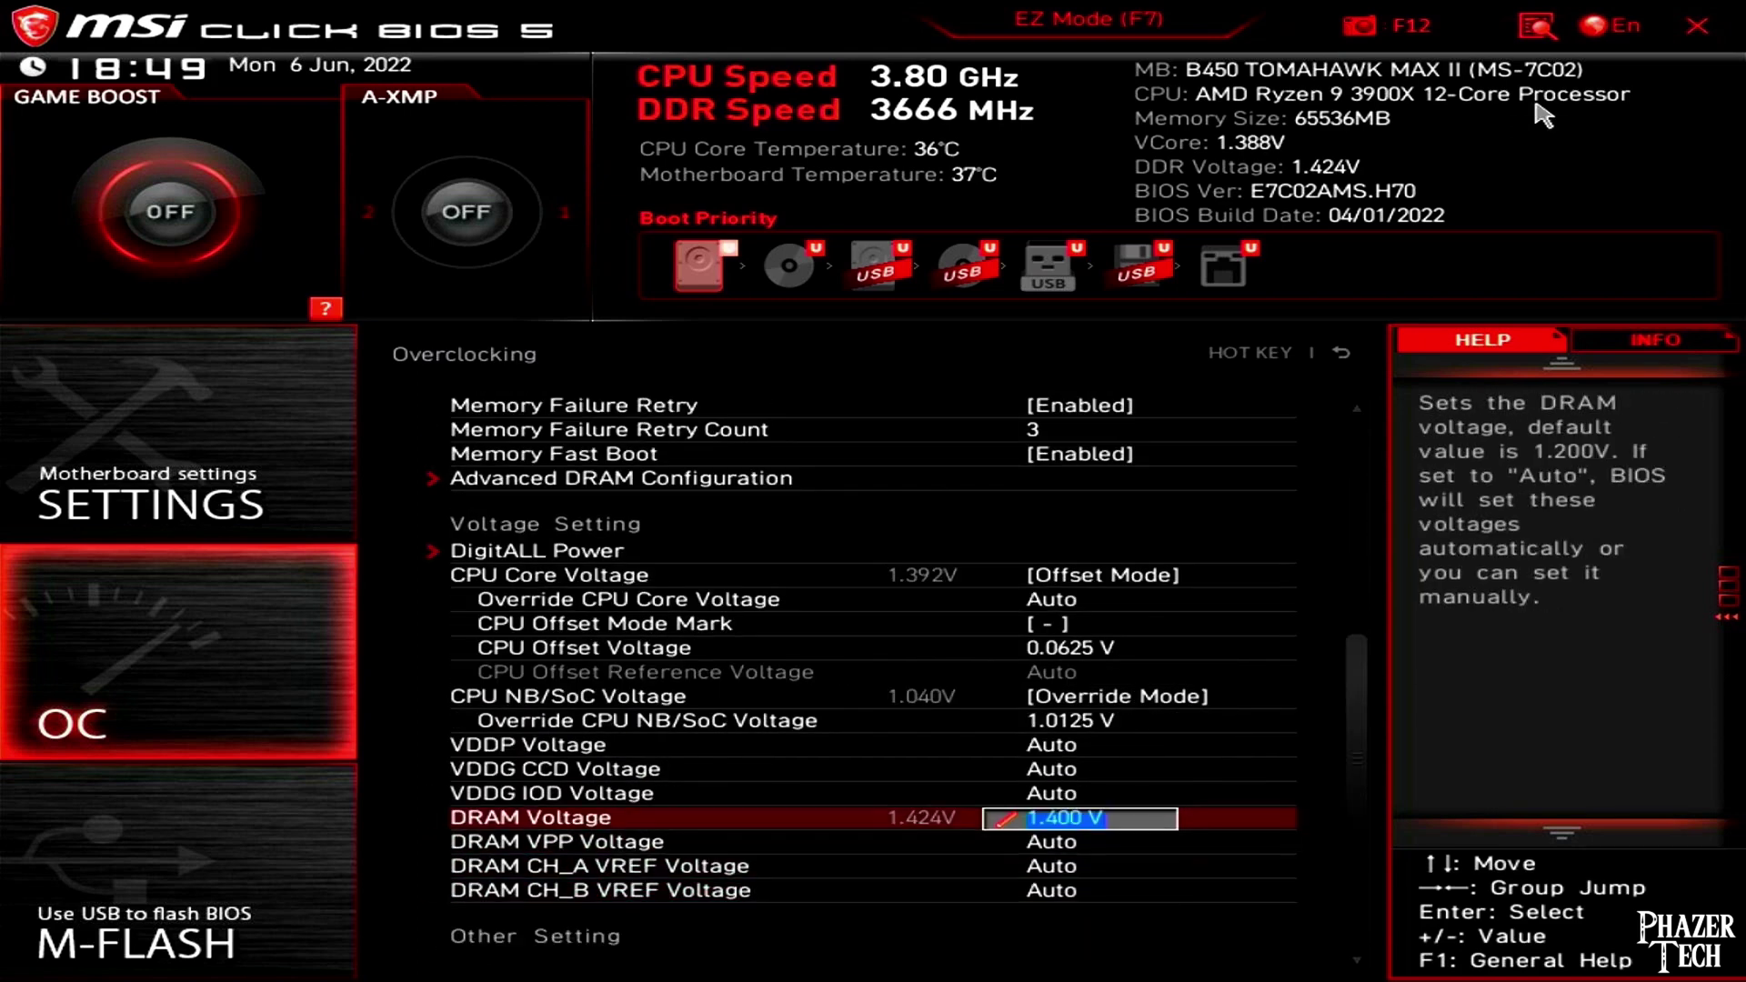
pyautogui.press('Up')
pyautogui.press('Up')
pyautogui.press('Up')
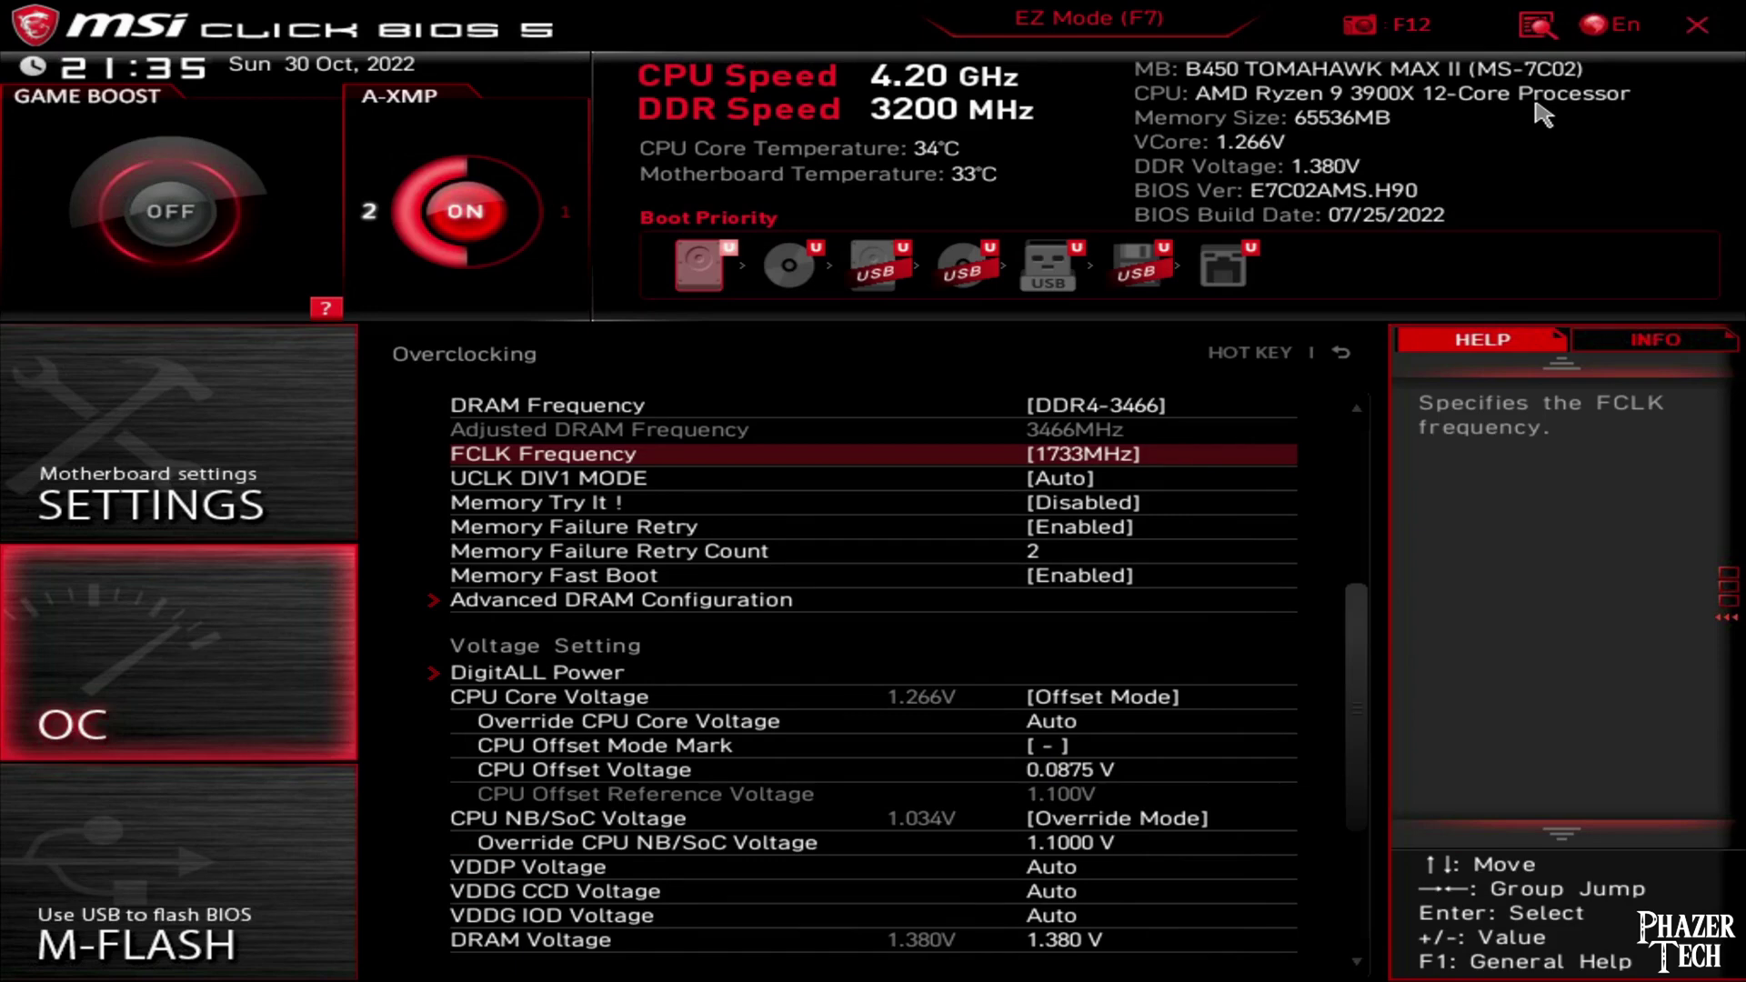
pyautogui.press('Up')
# Lower DRAM Frequency to DDR4-3200 and FCLK to 1600MHz
pyautogui.press('-')
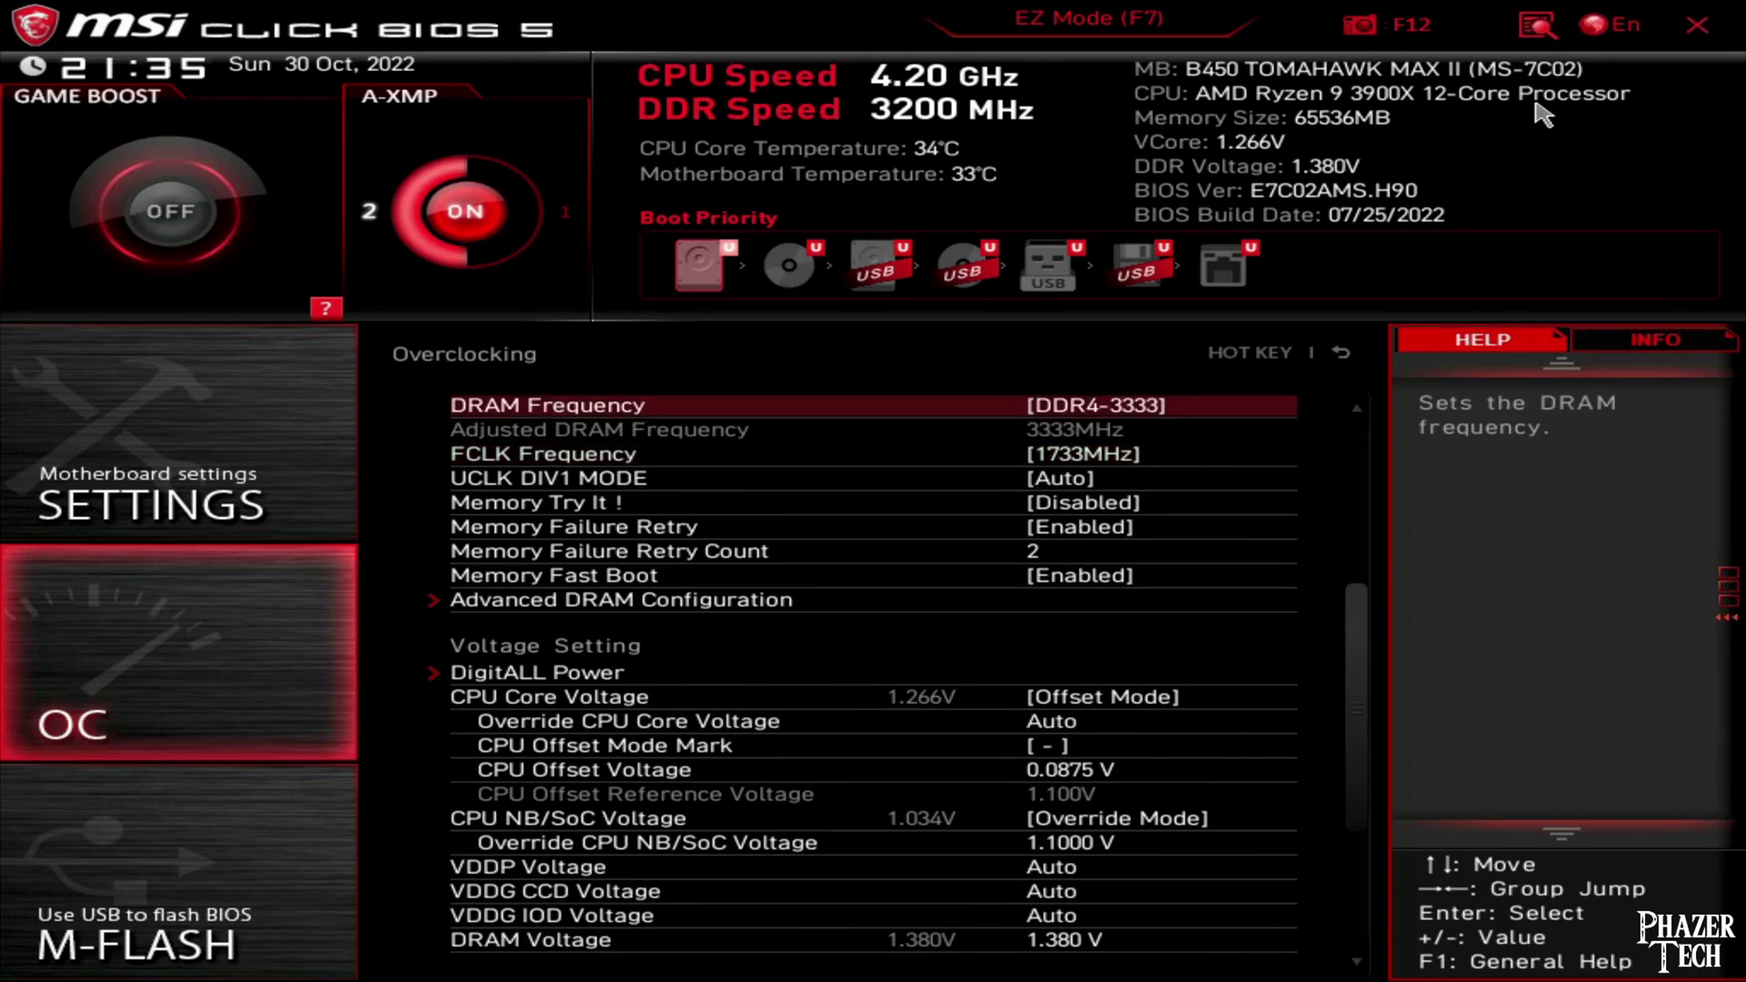
pyautogui.press('-')
pyautogui.press('Down')
pyautogui.press('-')
pyautogui.press('-')
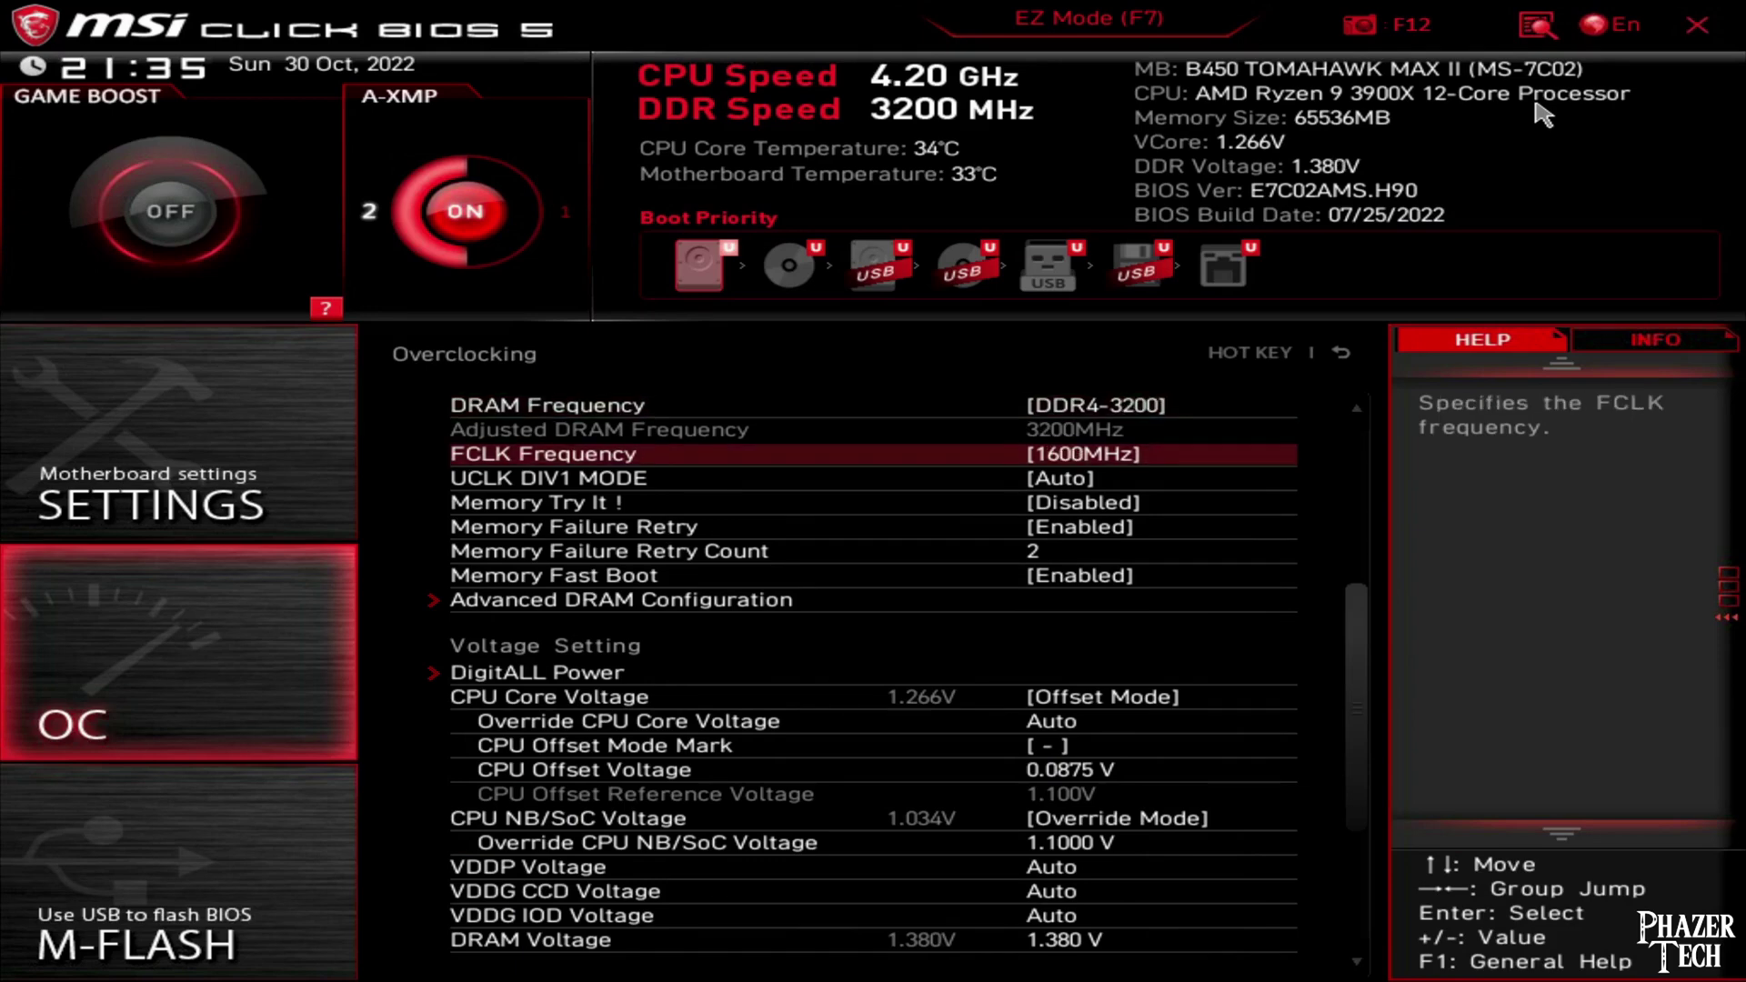
# Set the CPU offset voltage to Auto and review the offset sign choices
pyautogui.press('Up')
pyautogui.press('Up')
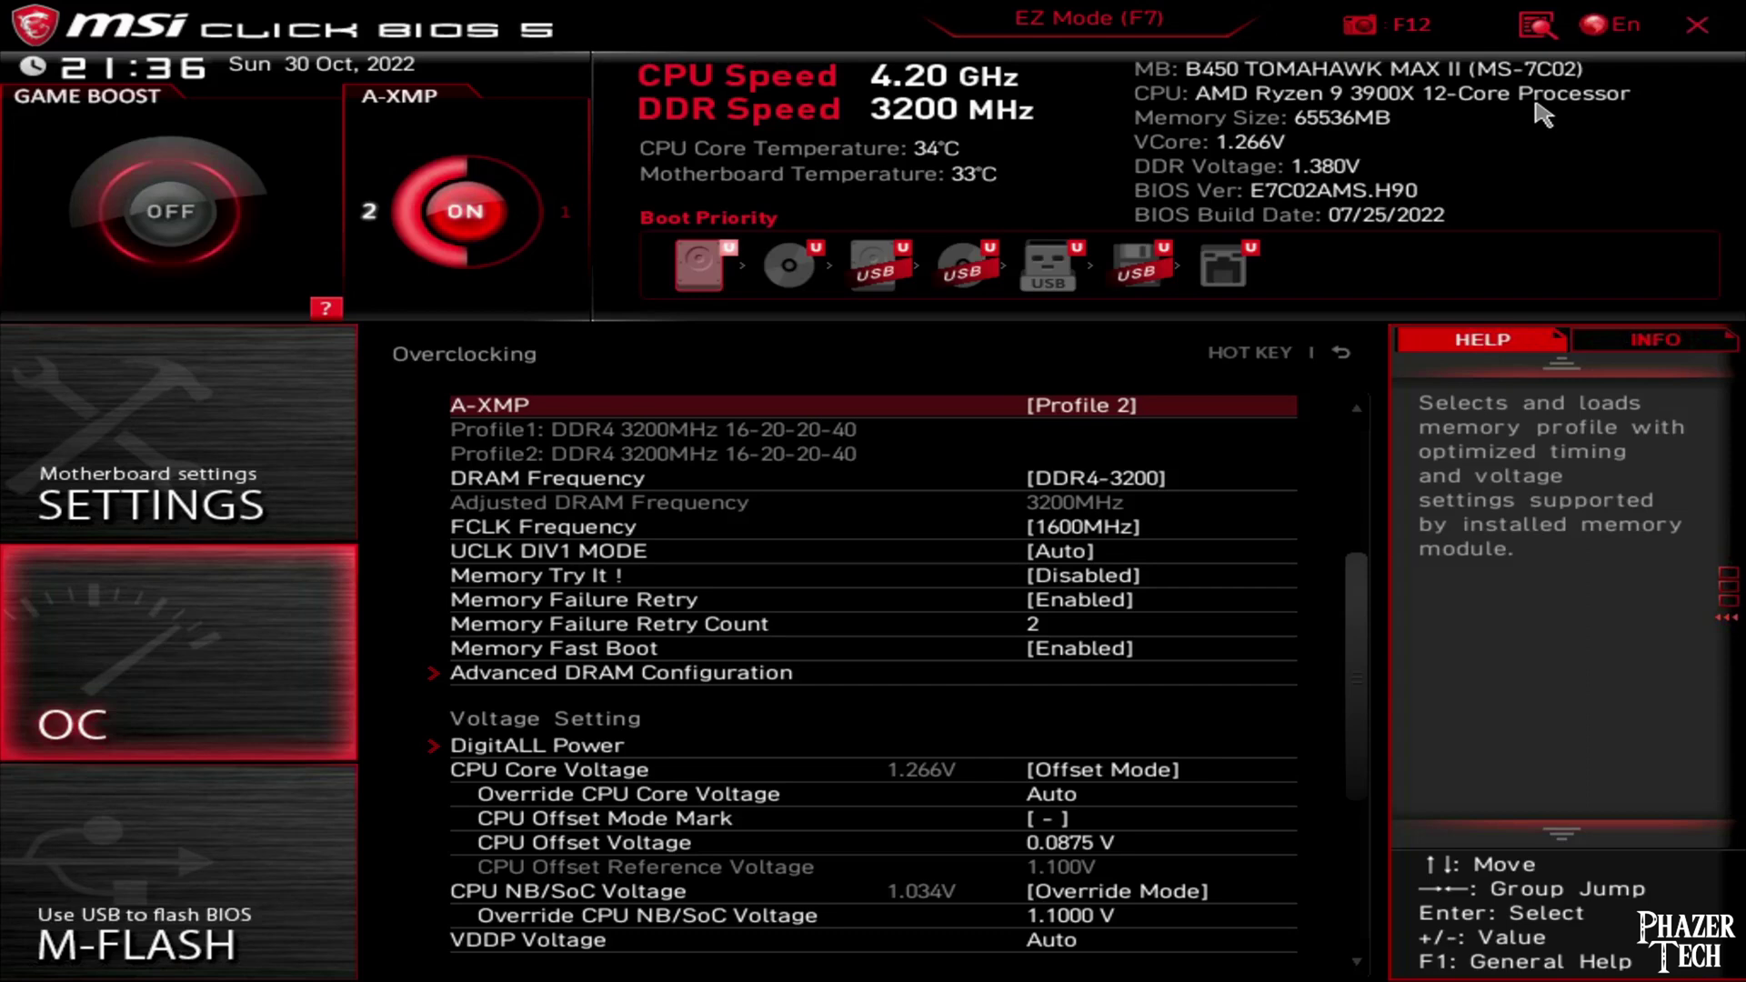
pyautogui.press('Down')
pyautogui.press('Down')
pyautogui.press('Down')
pyautogui.press('Down')
pyautogui.press('Down')
pyautogui.press('Down')
pyautogui.press('Down')
pyautogui.press('Down')
pyautogui.press('Down')
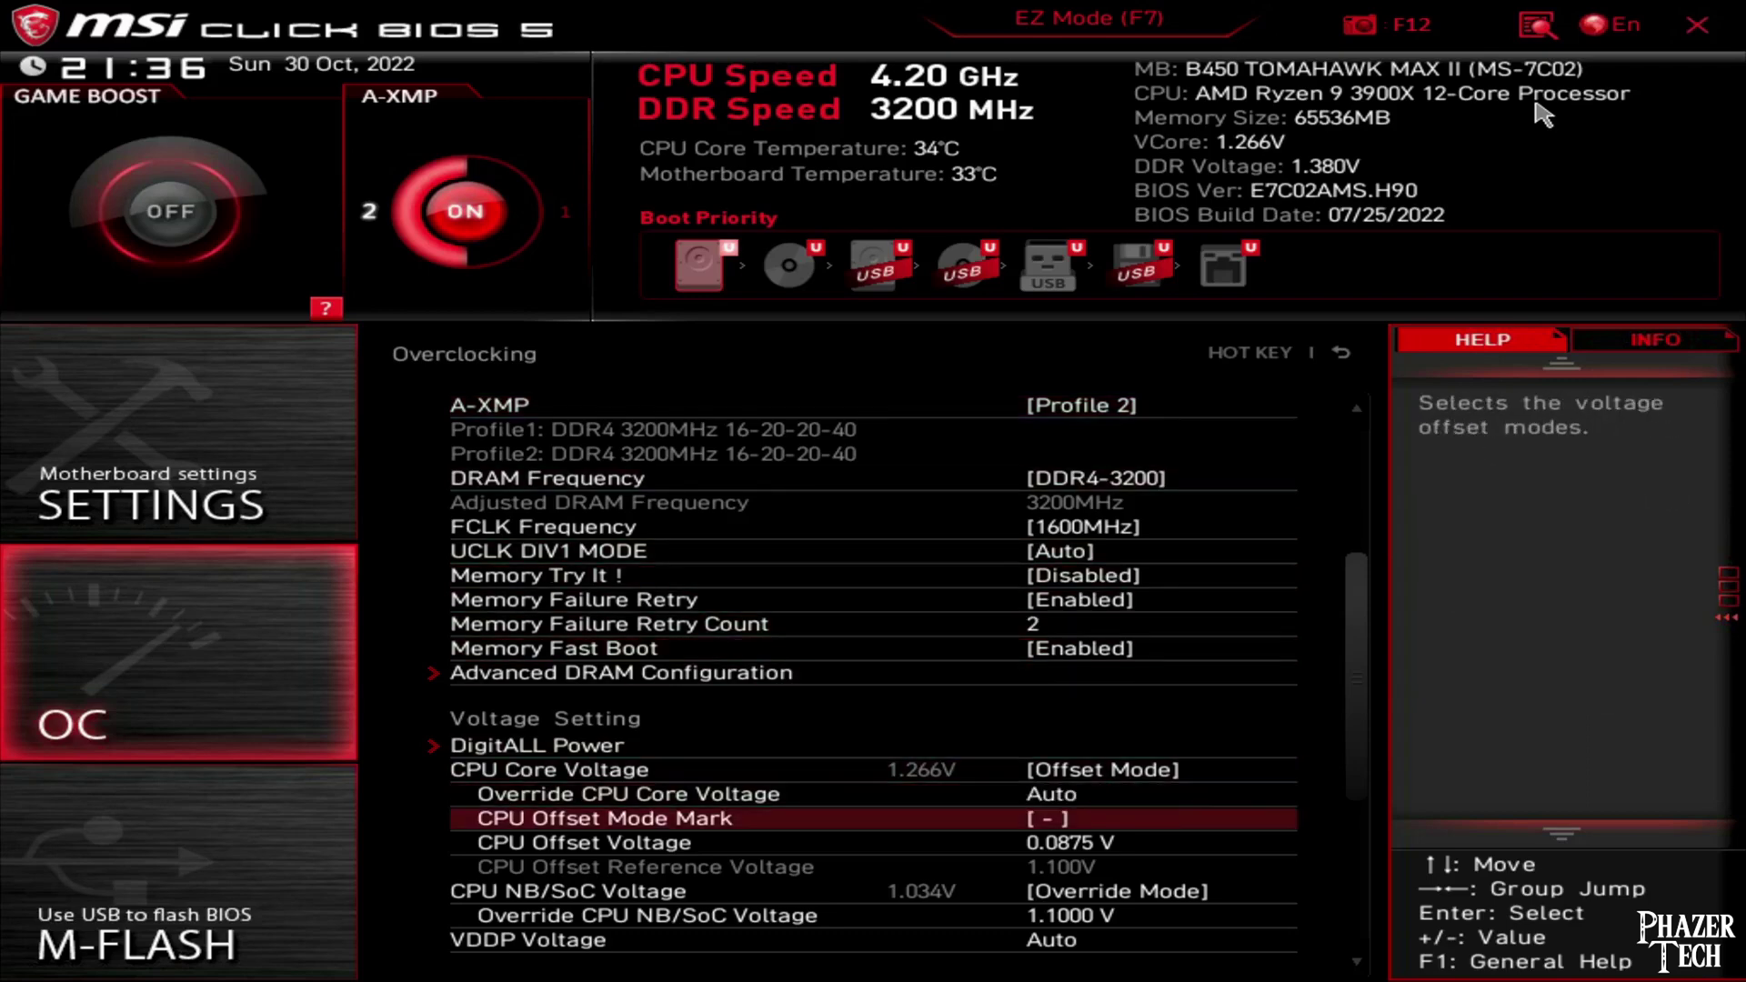
pyautogui.press('Down')
pyautogui.press('Return')
pyautogui.press('BackSpace')
pyautogui.press('BackSpace')
pyautogui.press('BackSpace')
pyautogui.press('BackSpace')
pyautogui.press('BackSpace')
pyautogui.press('BackSpace')
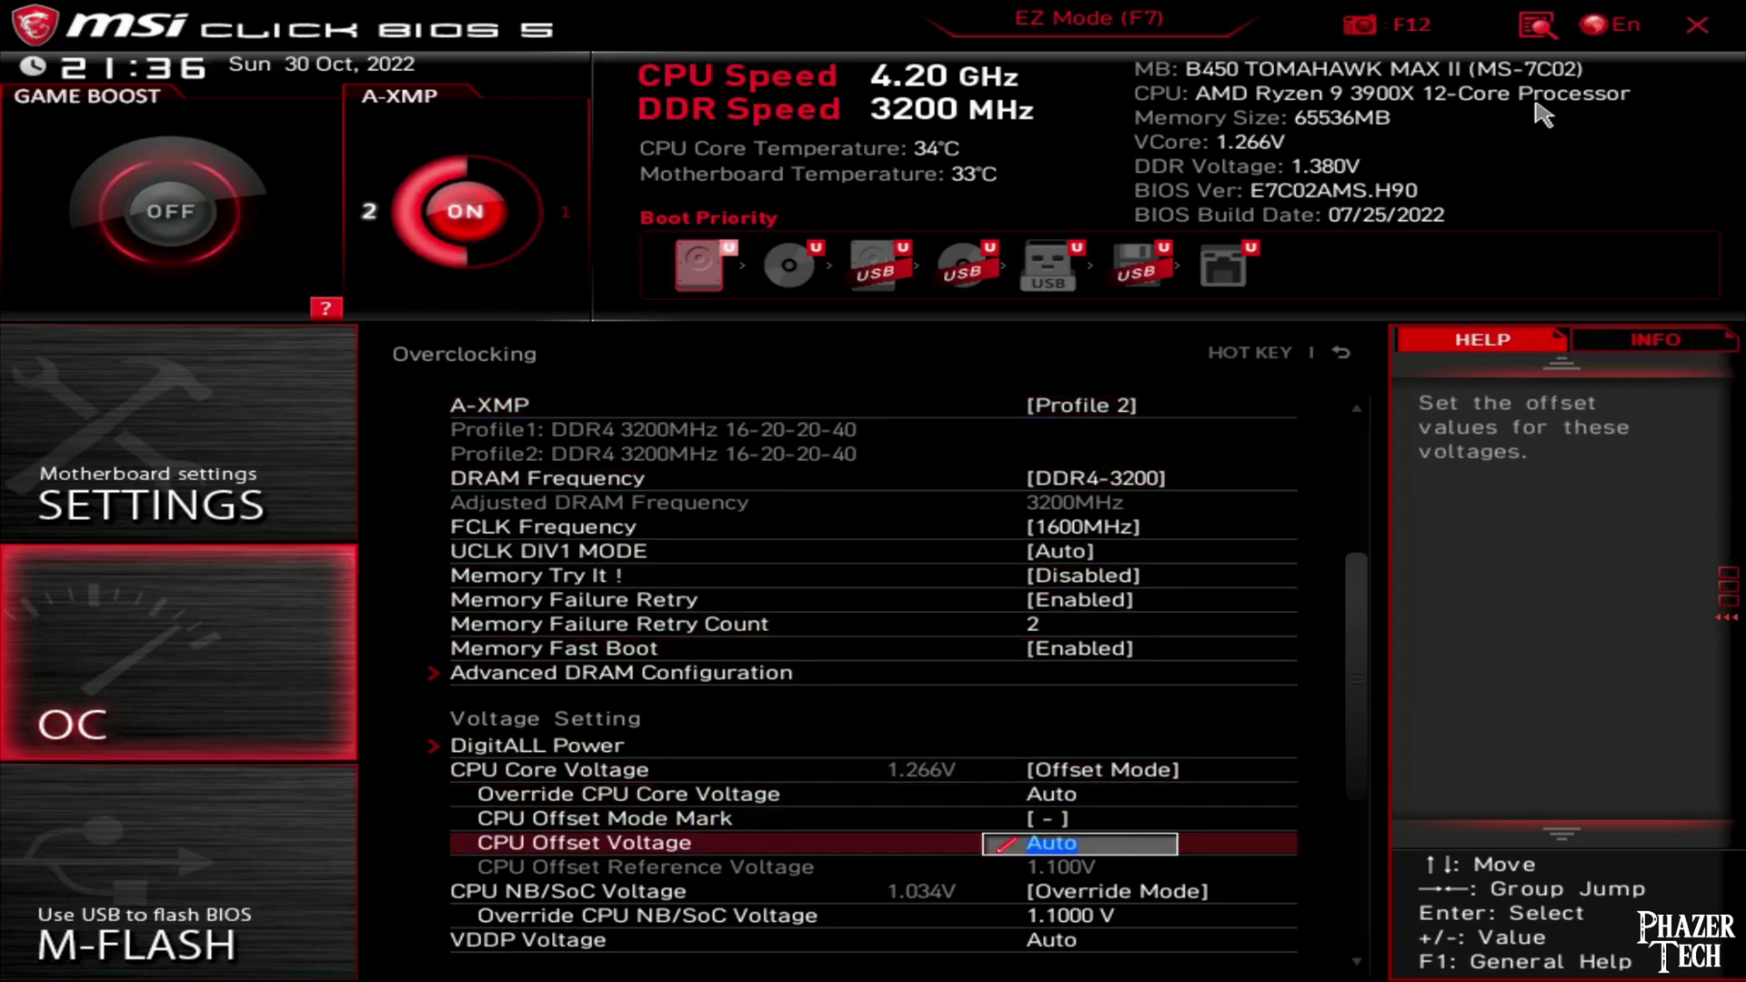
pyautogui.press('Return')
pyautogui.press('Up')
pyautogui.press('Return')
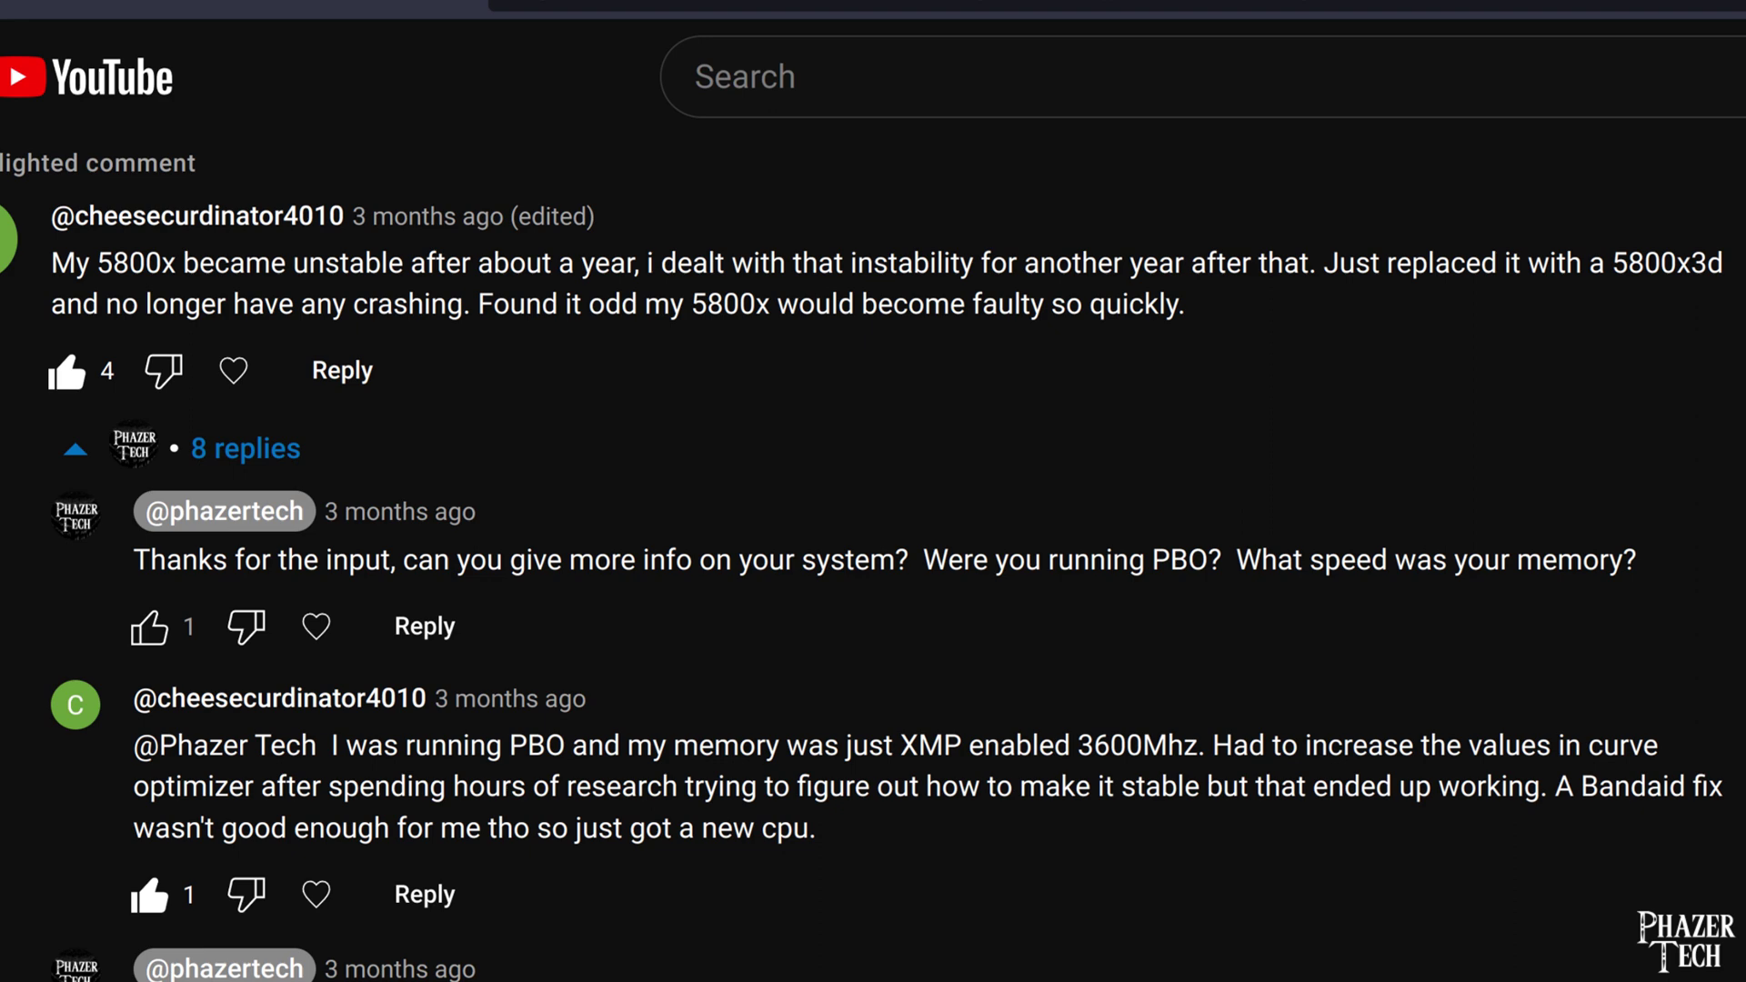
pyautogui.scroll(-3, 873, 547)
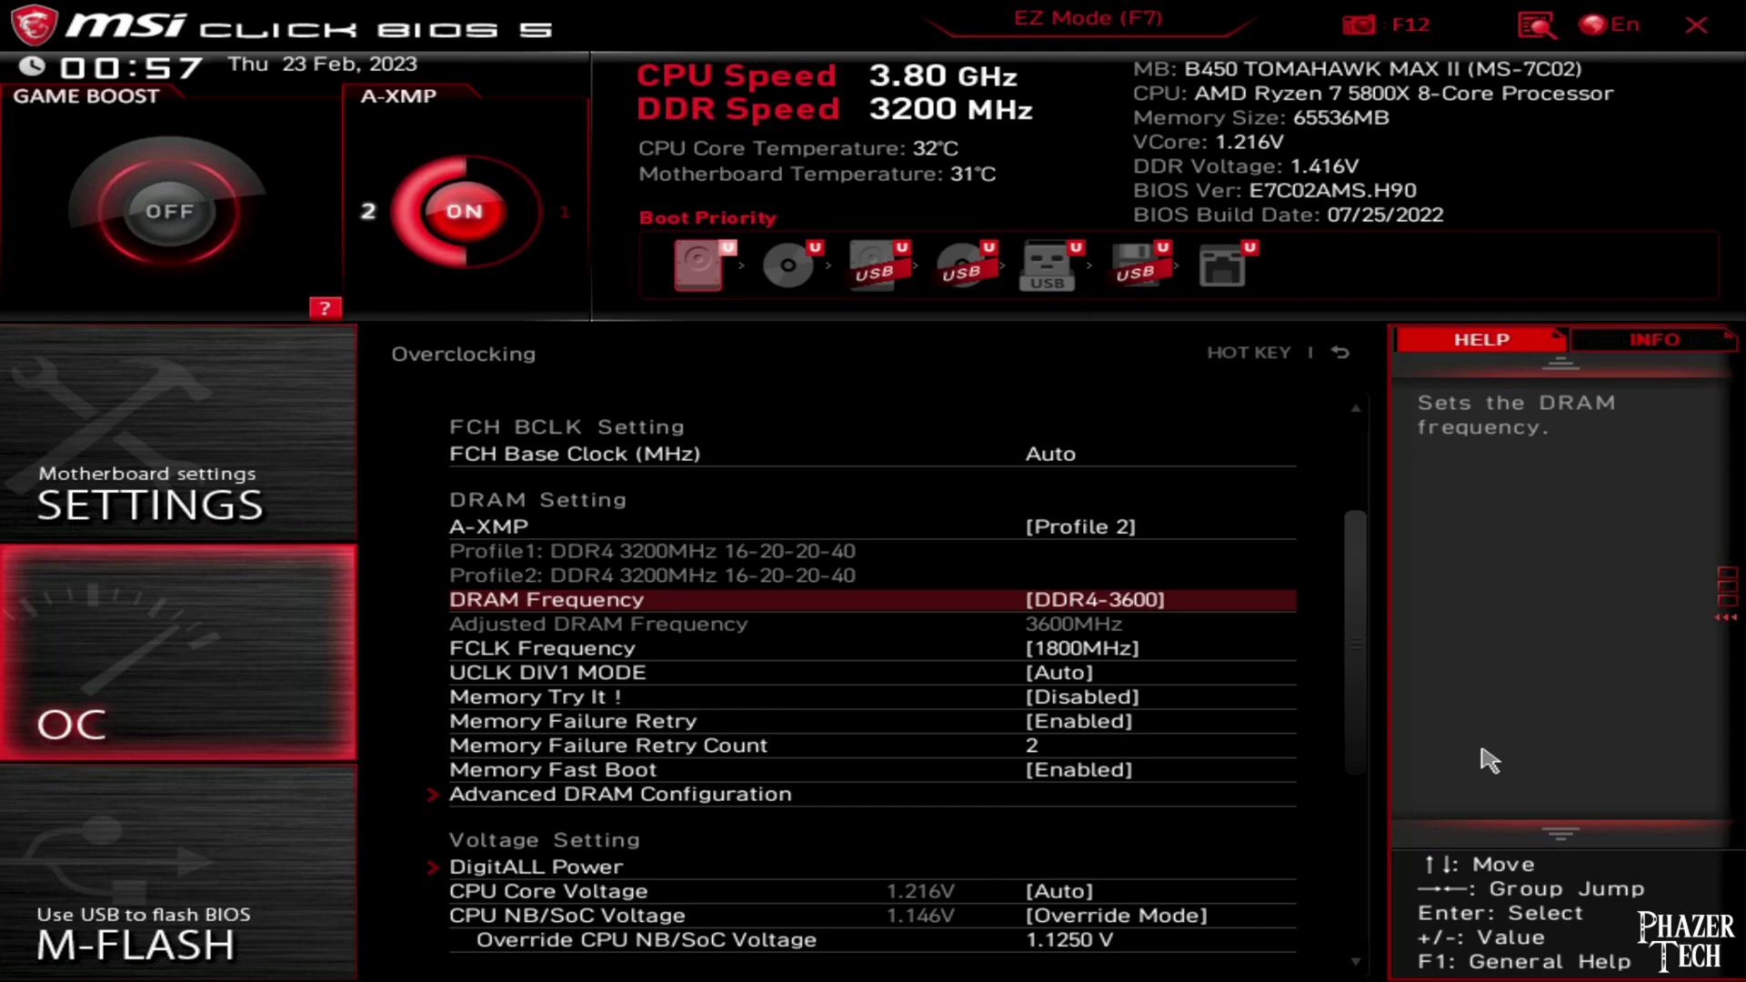
# Inspect the FCH Base Clock value, leaving it unchanged
pyautogui.press('Up')
pyautogui.press('Up')
pyautogui.press('Return')
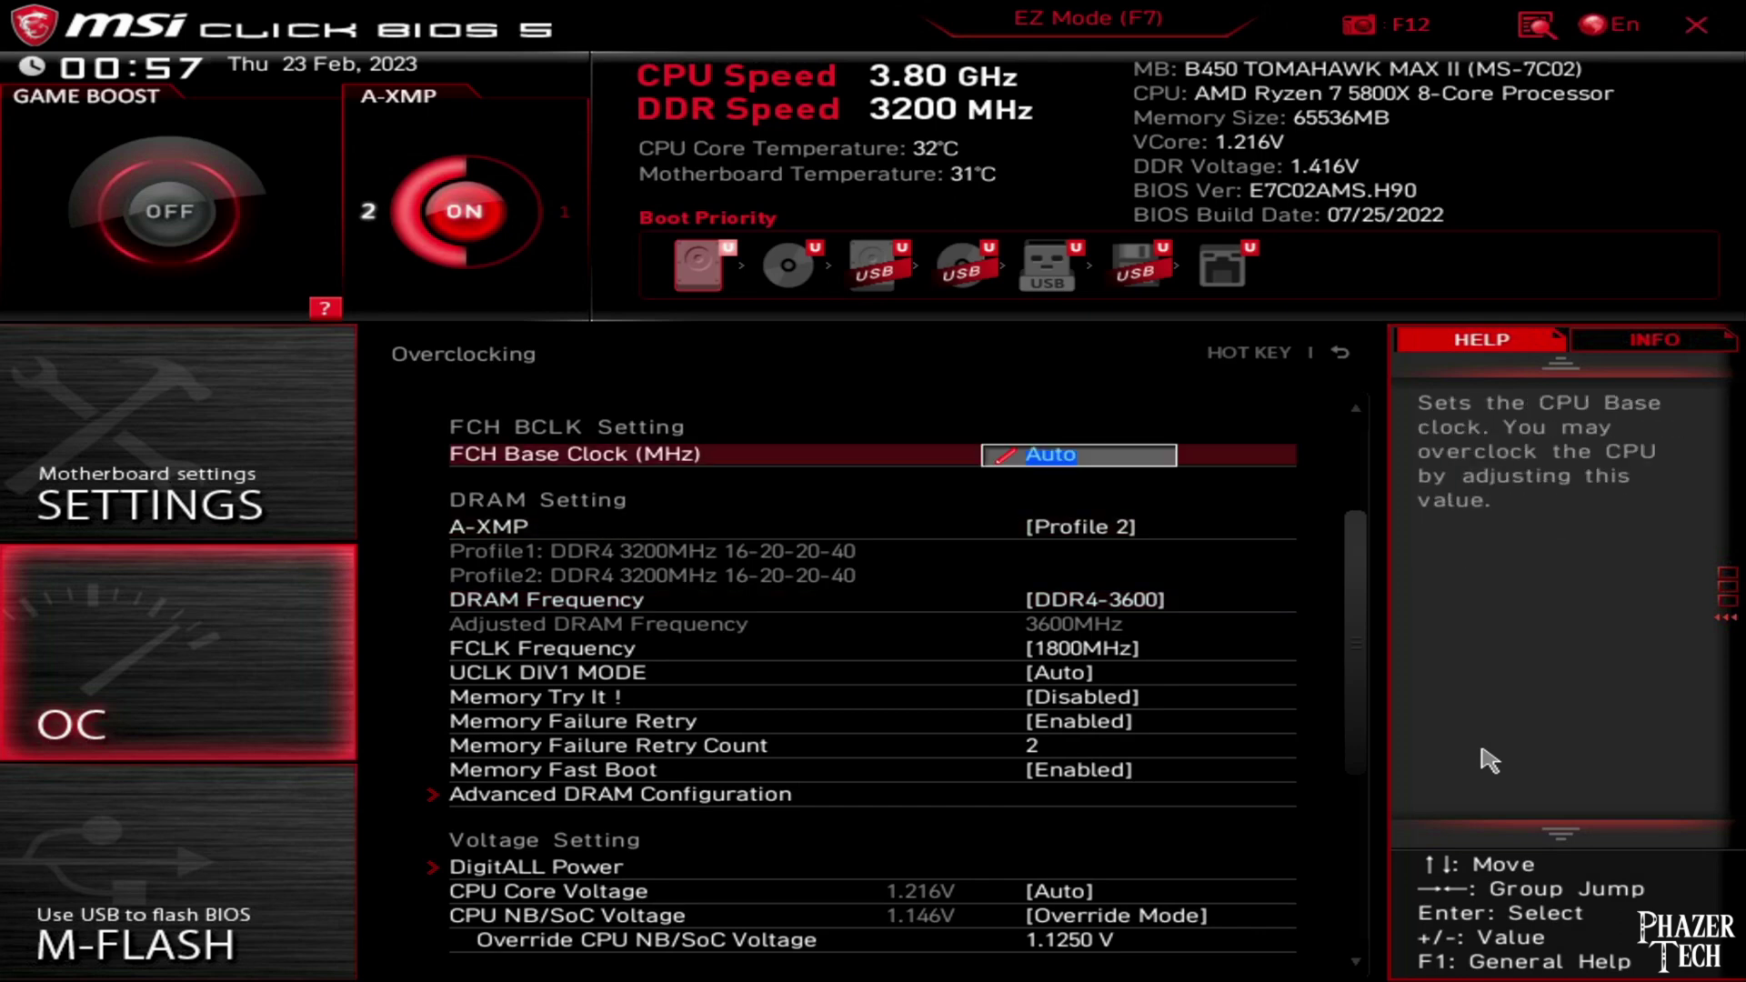
pyautogui.press('Down')
pyautogui.press('Down')
# Choose DDR4-3200 from the DRAM Frequency list
pyautogui.press('Return')
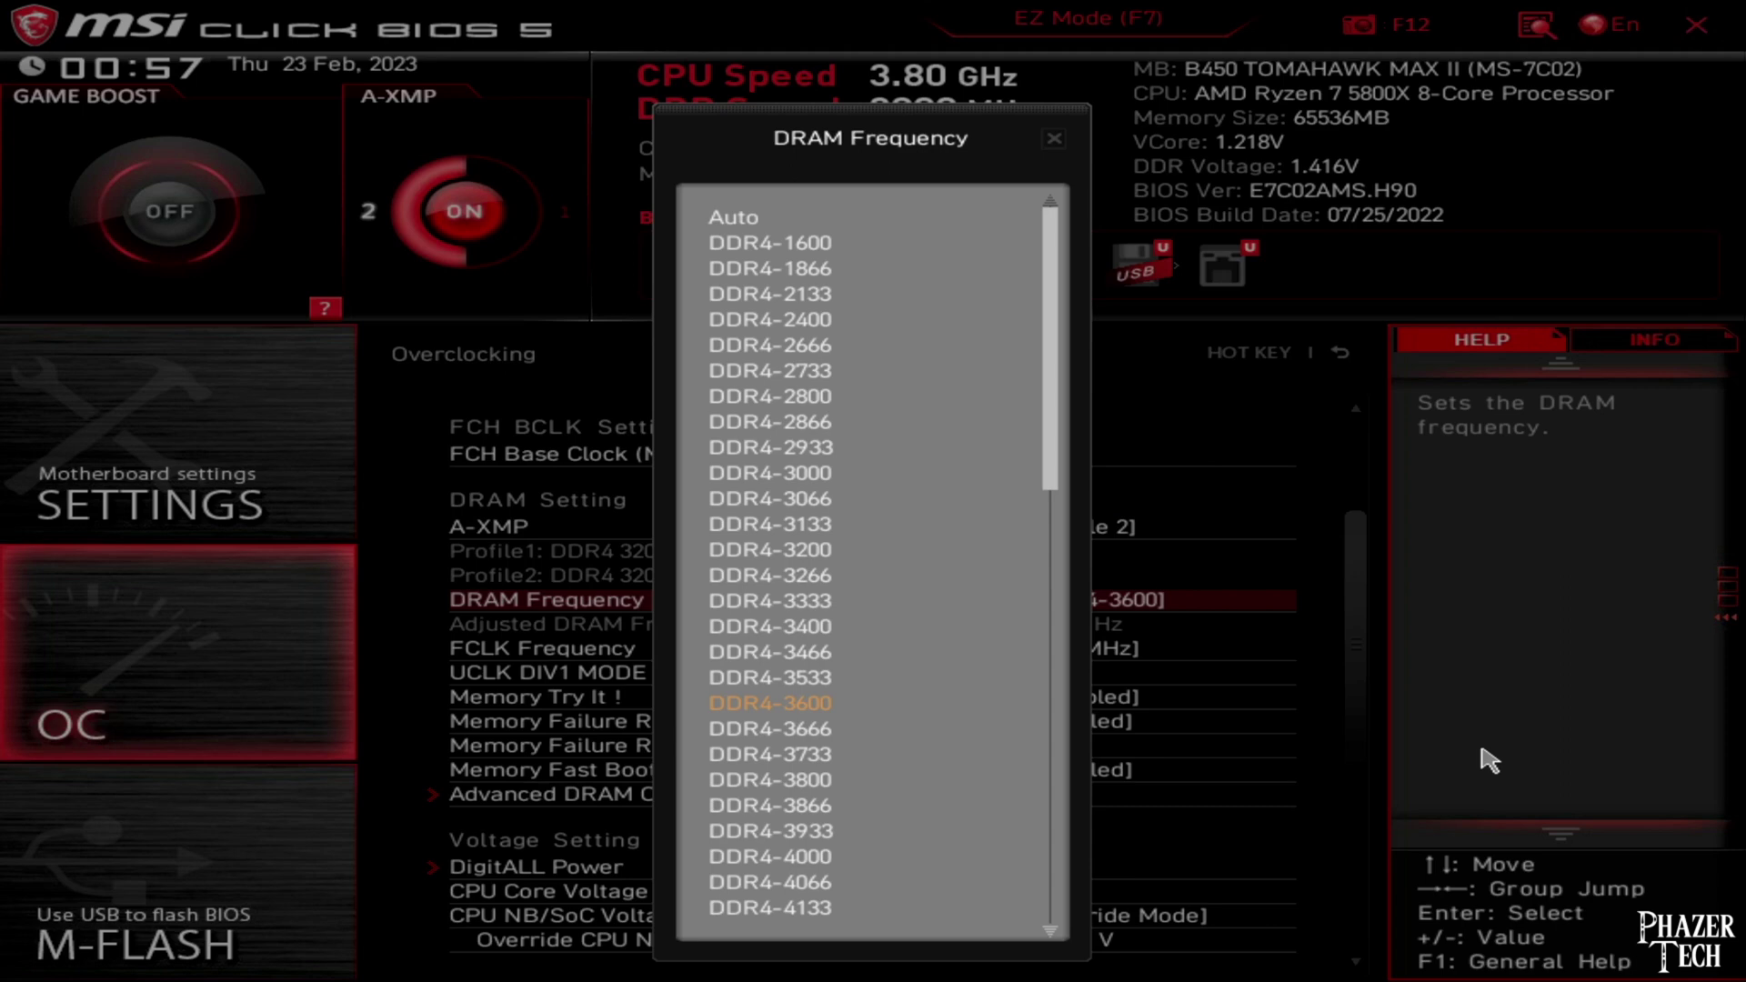
pyautogui.press('Up')
pyautogui.press('Up')
pyautogui.press('Up')
pyautogui.press('Up')
pyautogui.press('Up')
pyautogui.press('Up')
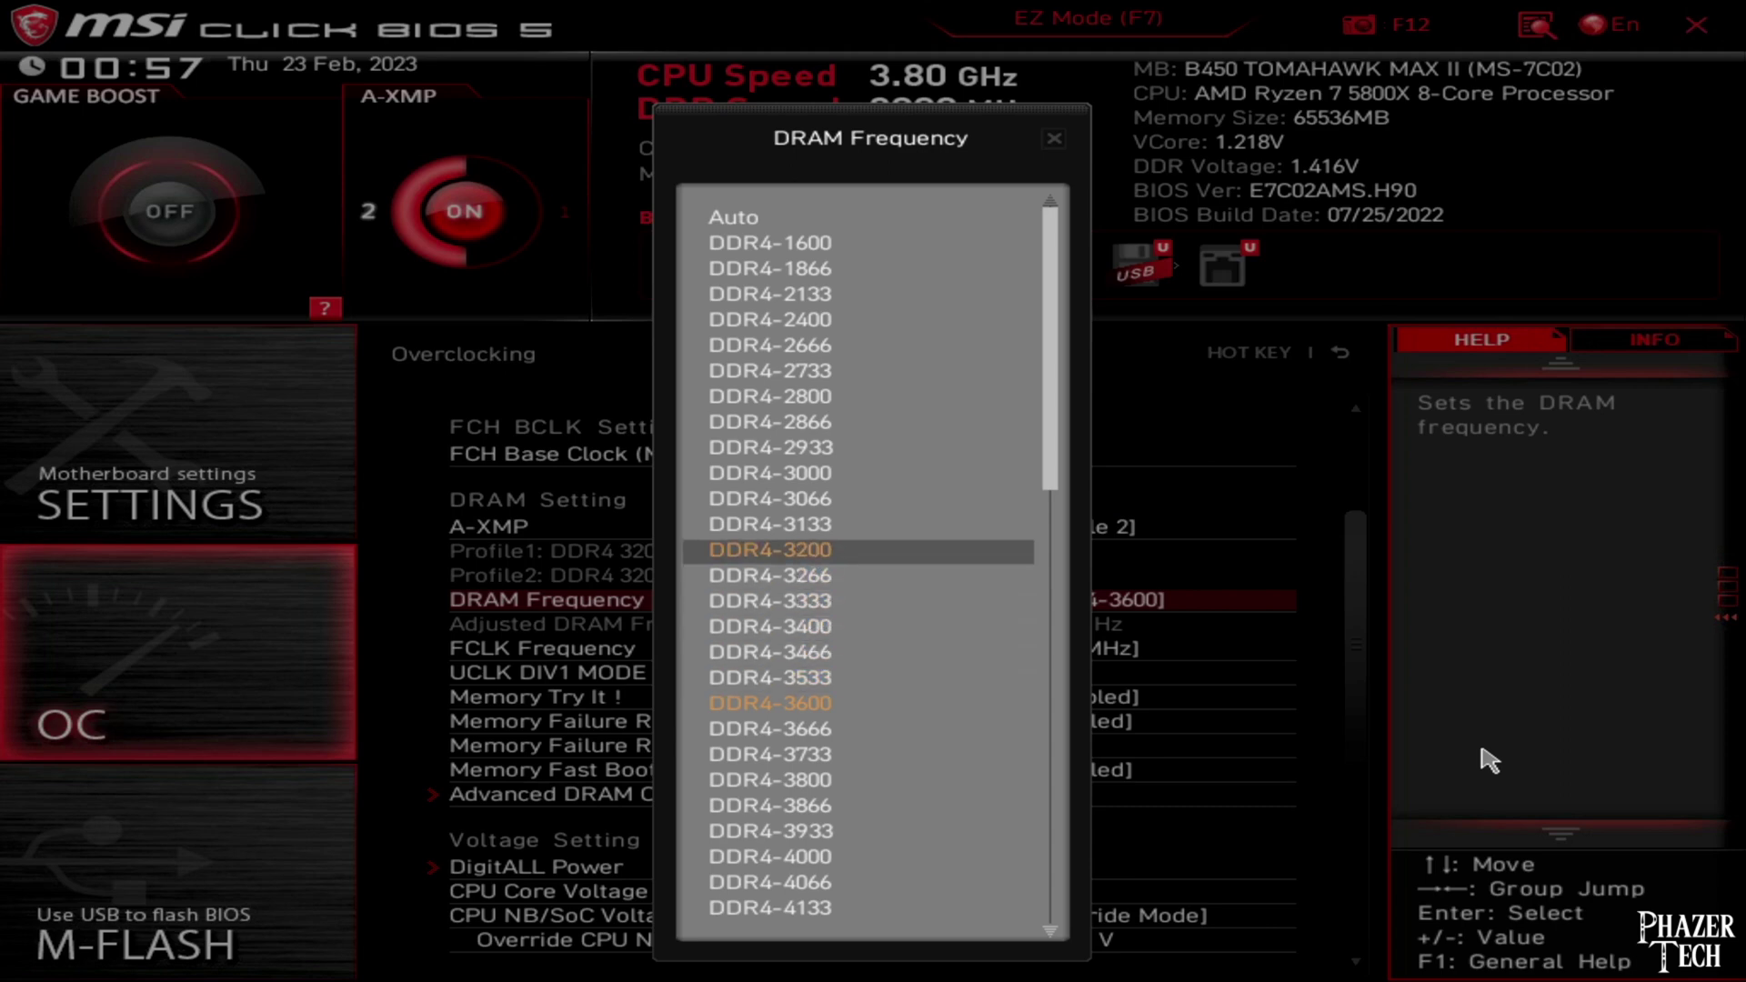
pyautogui.press('Return')
# Choose 1600MHz for FCLK Frequency
pyautogui.press('Down')
pyautogui.press('Down')
pyautogui.press('Up')
pyautogui.press('Return')
pyautogui.press('Up')
pyautogui.press('Up')
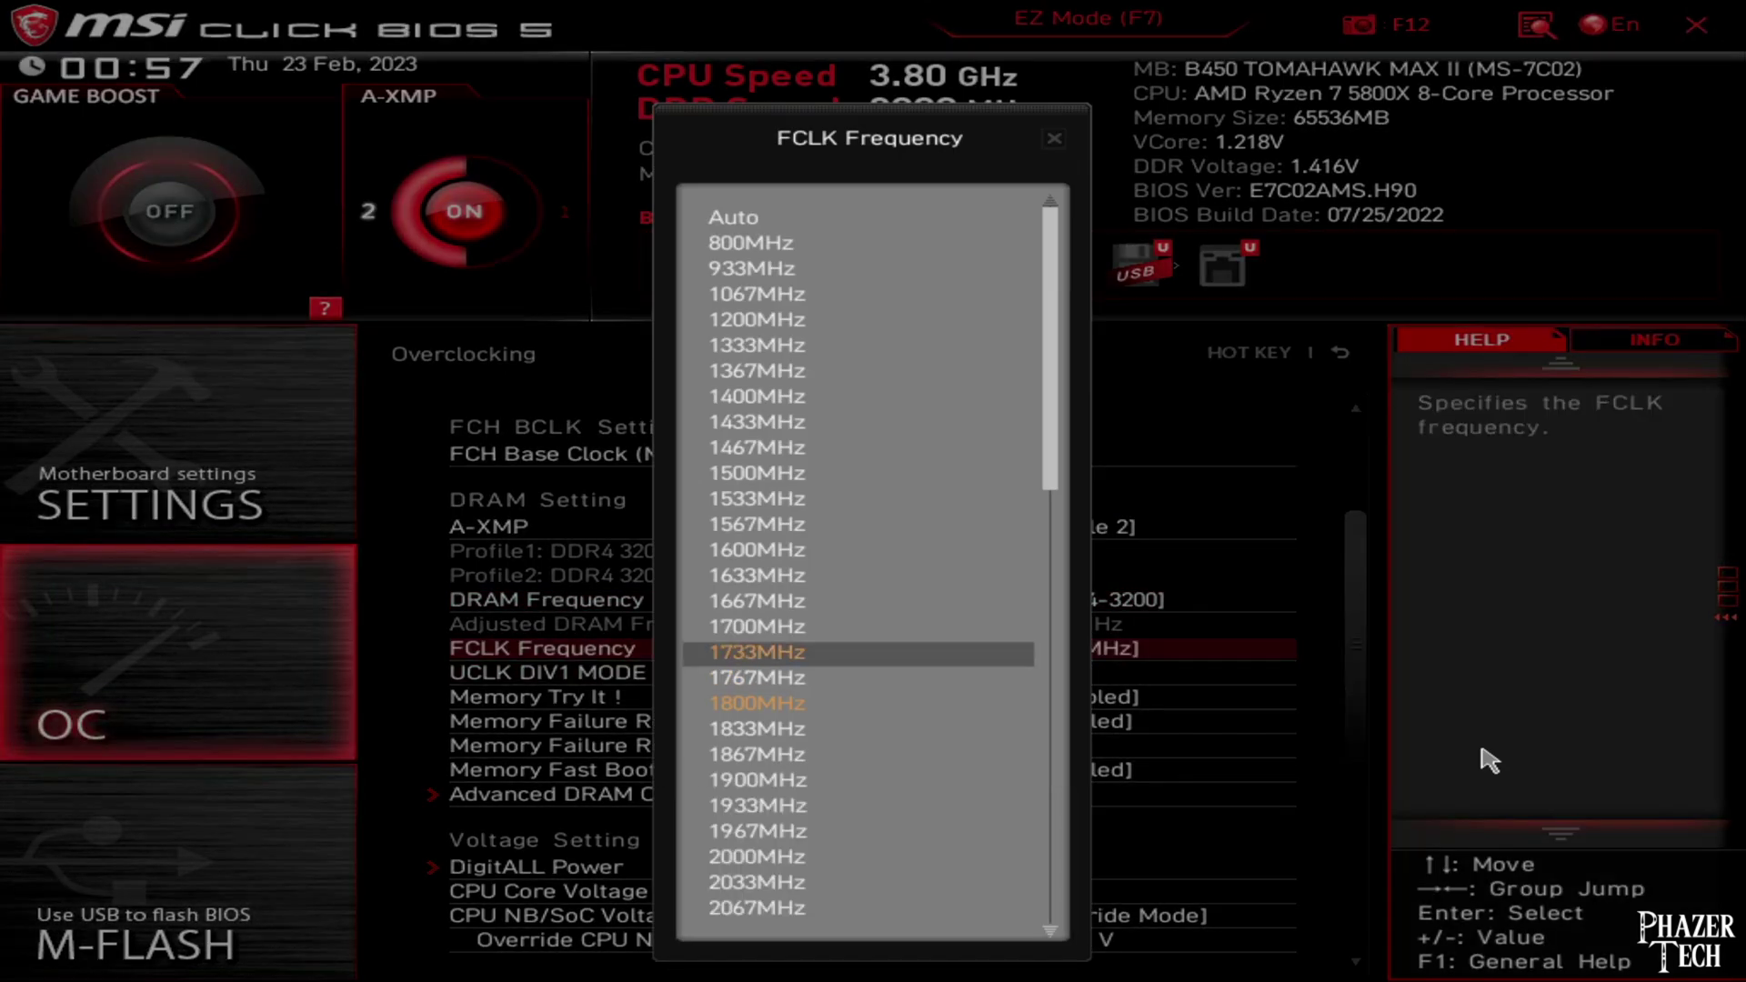
pyautogui.press('Up')
pyautogui.press('Up')
pyautogui.press('Up')
pyautogui.press('Up')
pyautogui.press('Return')
pyautogui.press('Down')
pyautogui.press('Down')
pyautogui.press('Down')
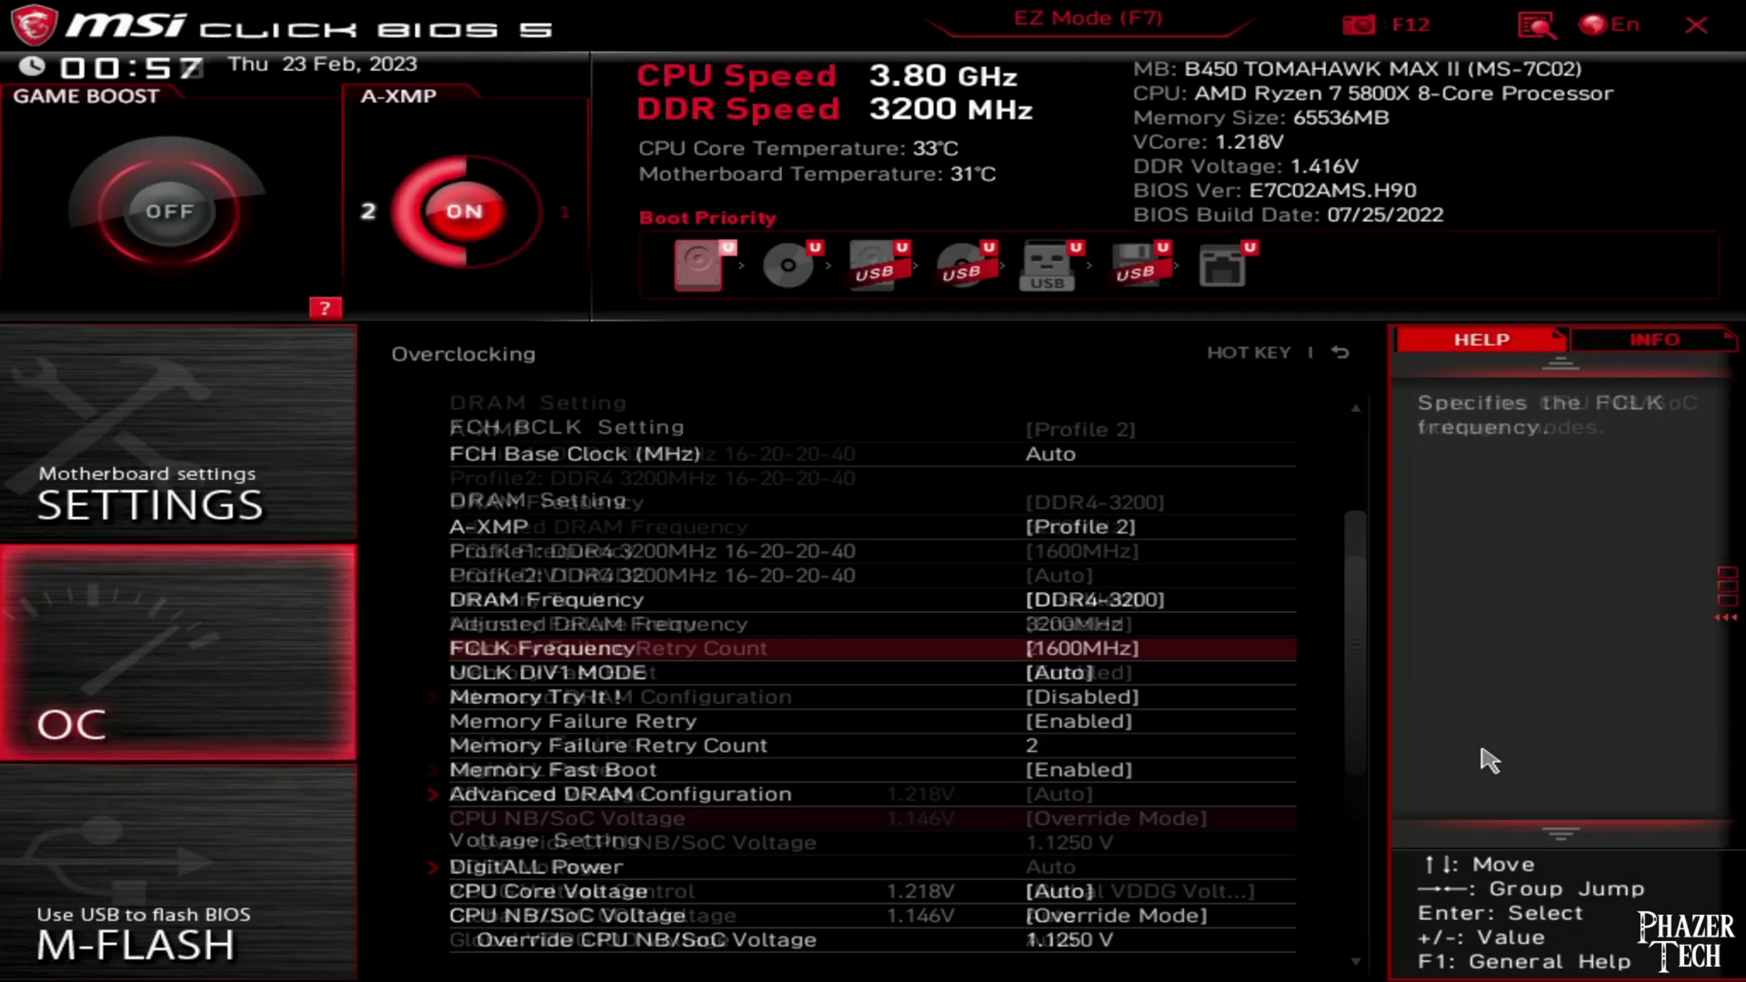
# Inspect DRAM Voltage, keeping it at 1.390 V
pyautogui.press('Down')
pyautogui.press('Down')
pyautogui.press('Down')
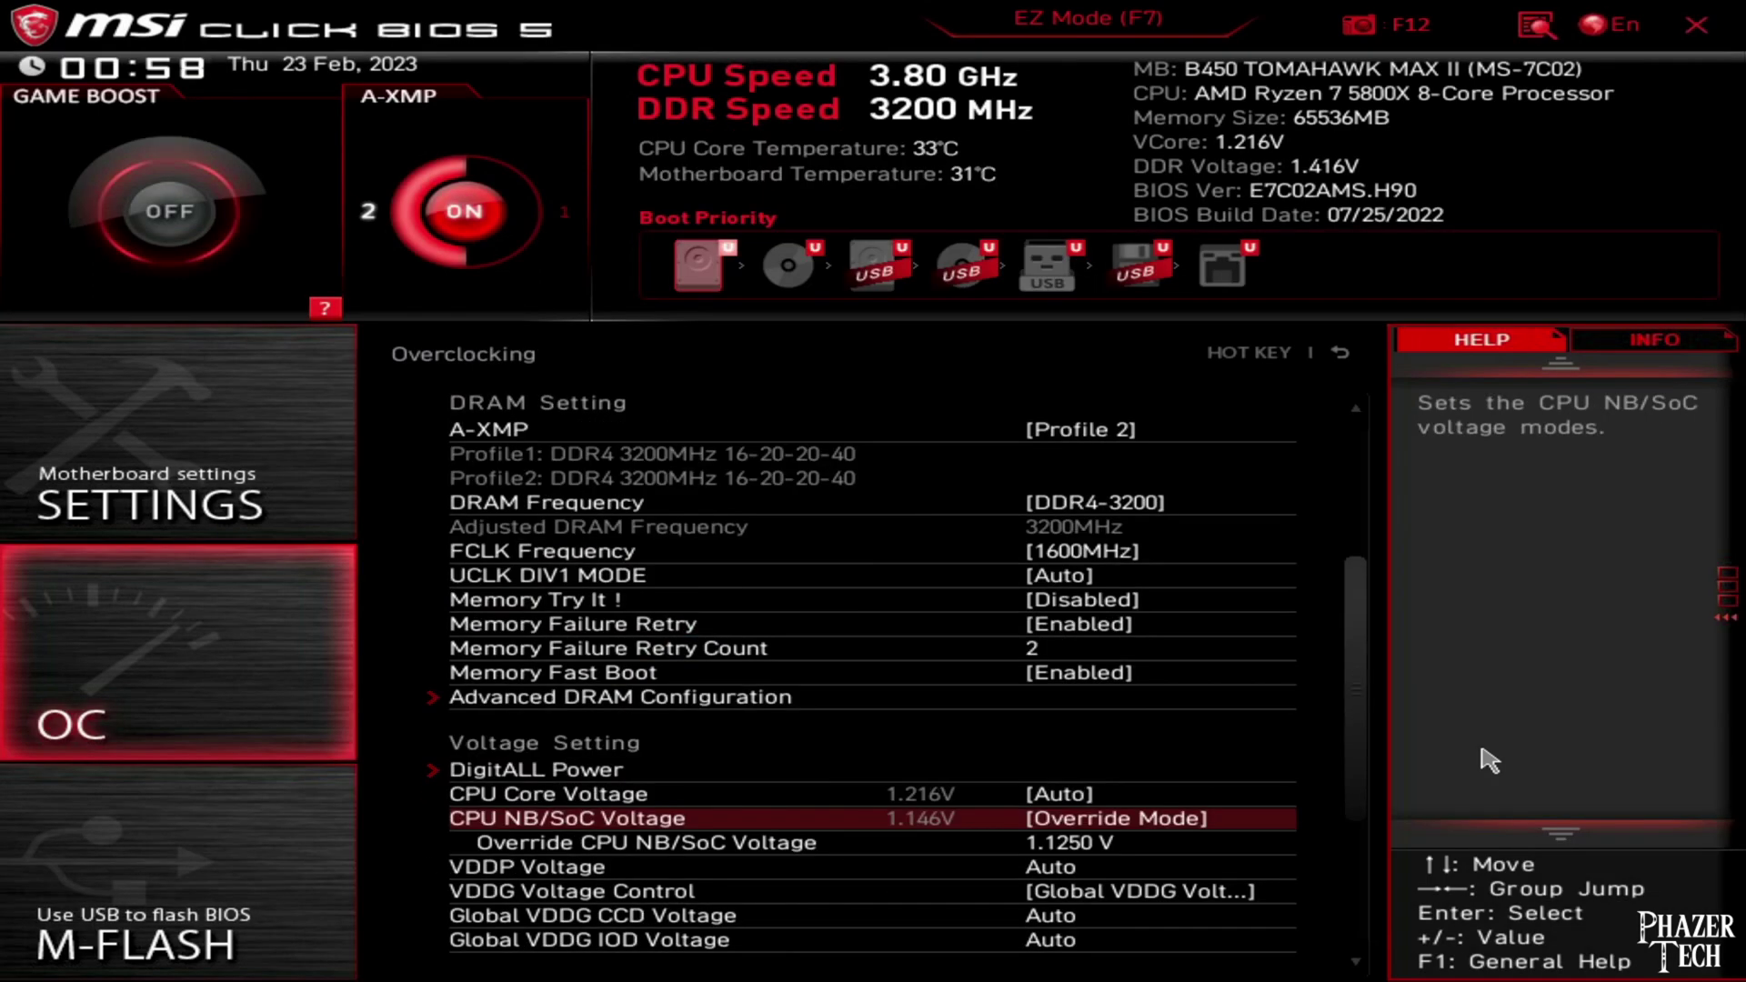
pyautogui.press('Down')
pyautogui.press('Down')
pyautogui.press('Down')
pyautogui.press('Down')
pyautogui.press('Down')
pyautogui.press('Down')
pyautogui.press('Down')
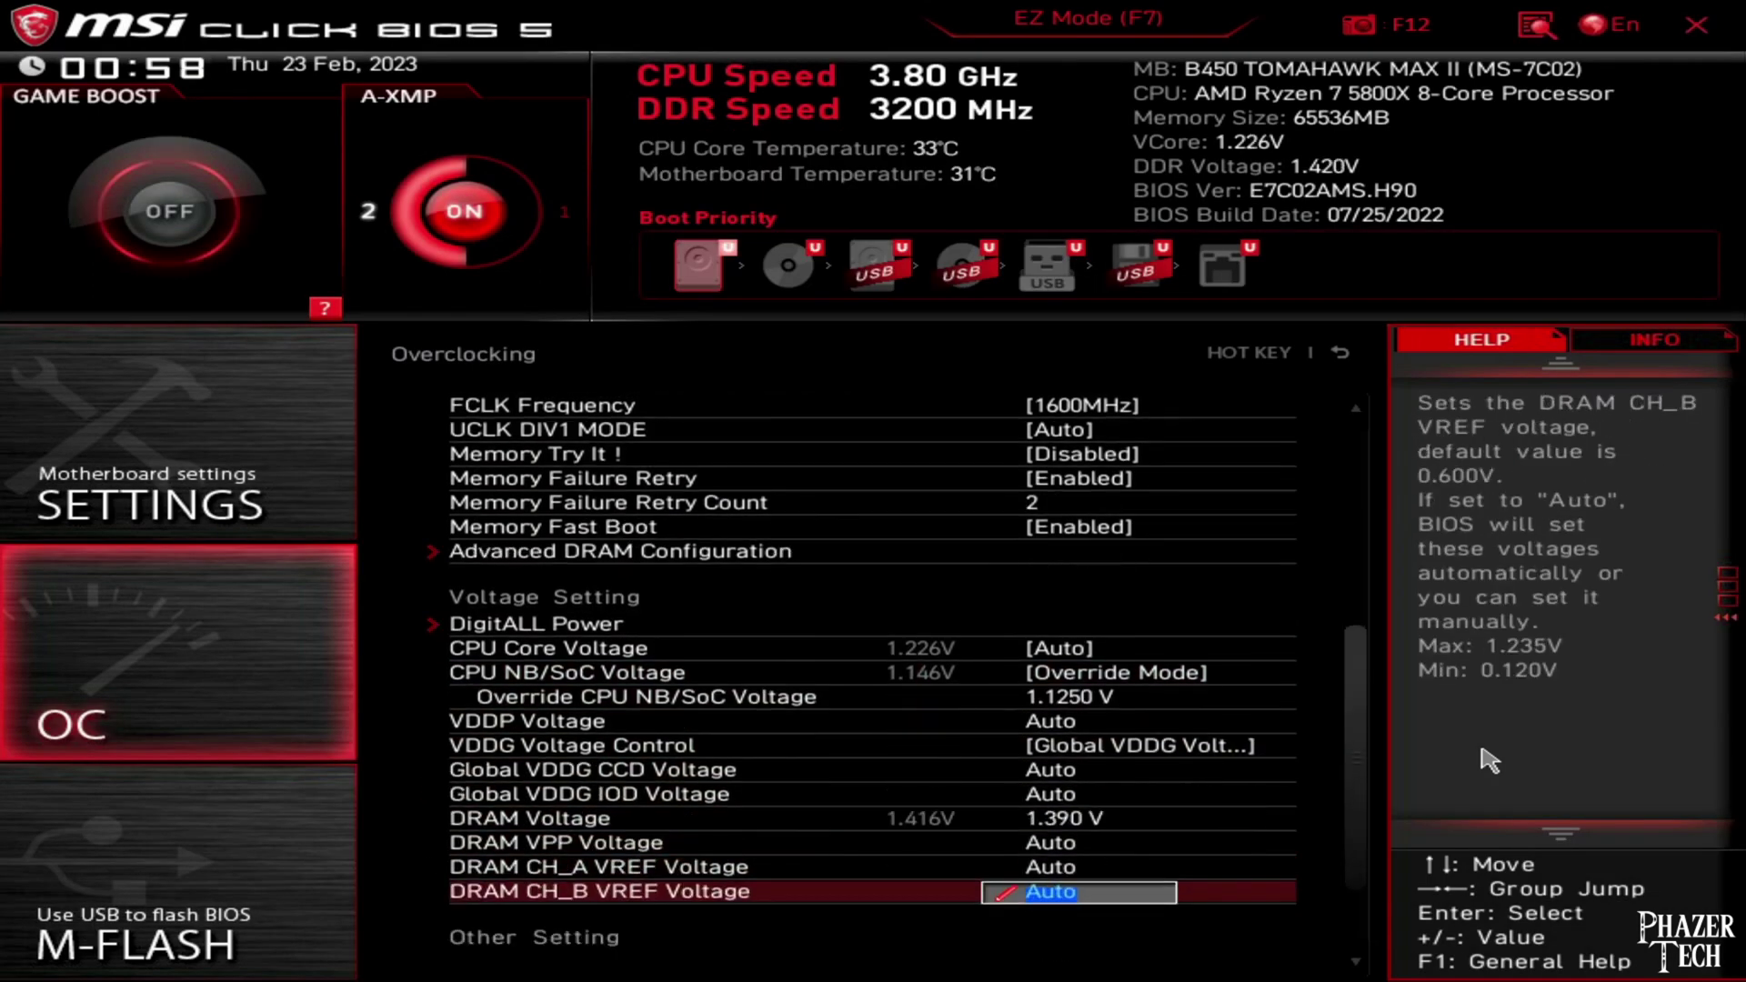
pyautogui.press('Down')
pyautogui.press('Down')
pyautogui.press('Up')
pyautogui.press('Up')
pyautogui.press('Up')
pyautogui.press('Up')
pyautogui.press('Return')
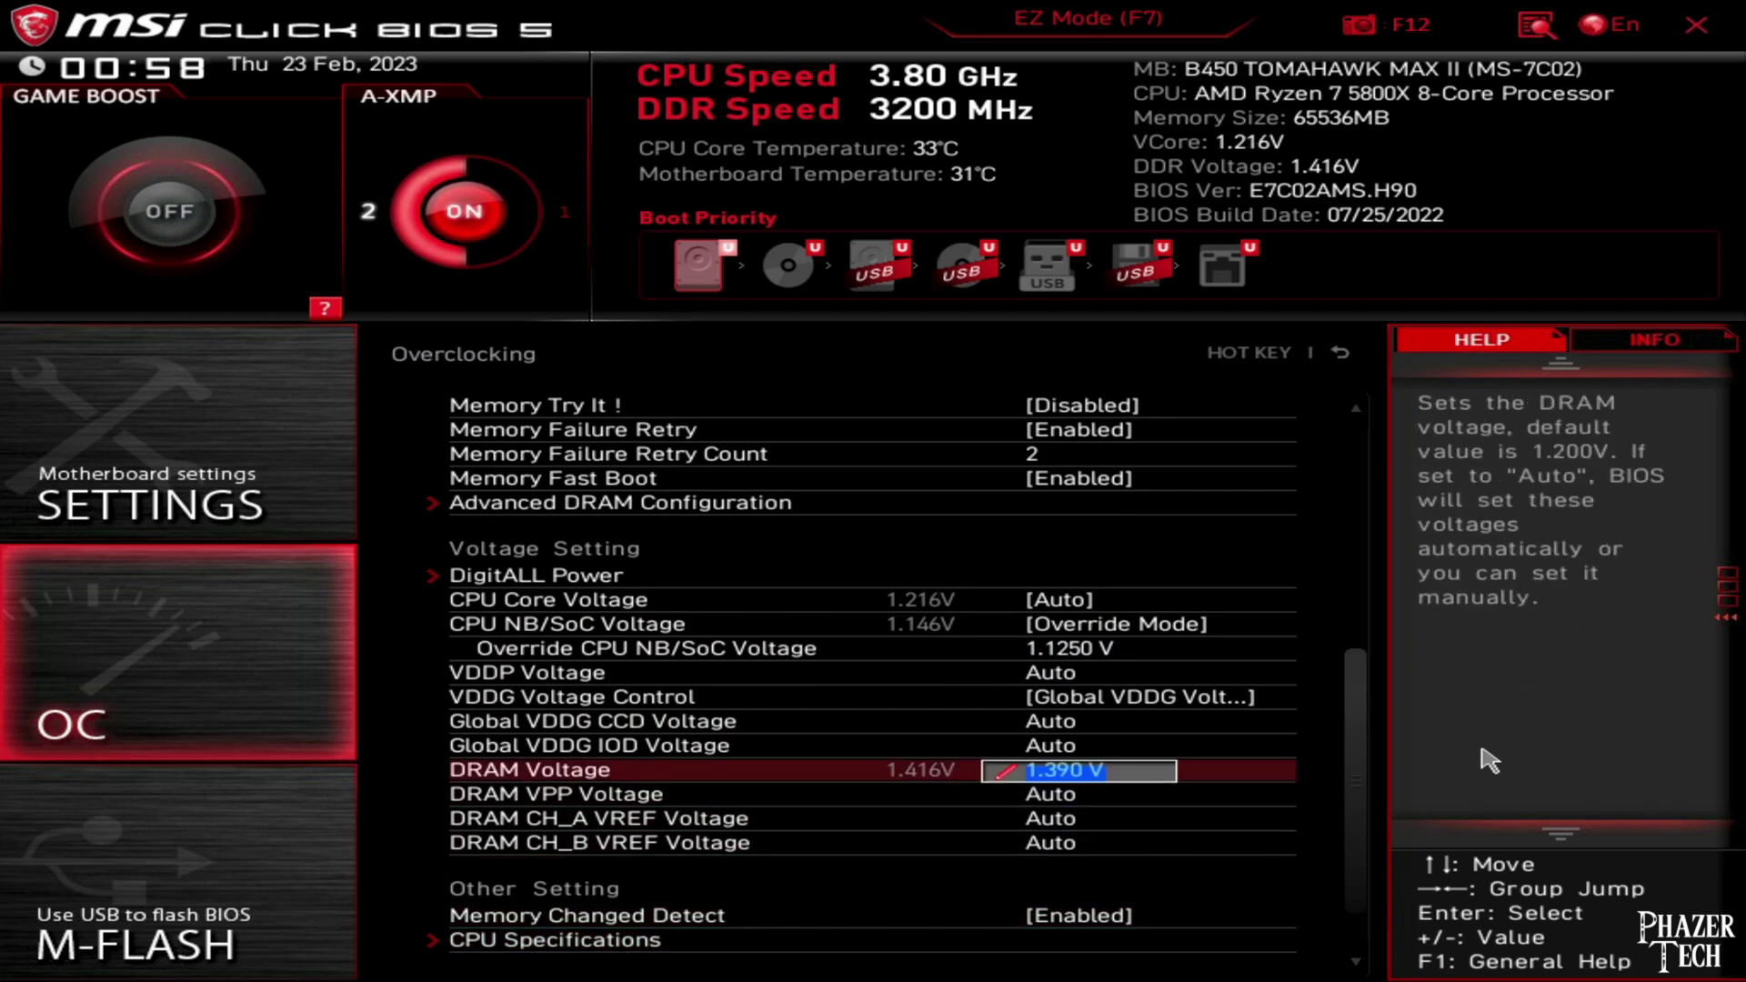
pyautogui.press('Return')
# Check the VDDG control, then re-edit DRAM Voltage and settle on 1.390 V
pyautogui.press('Up')
pyautogui.press('Up')
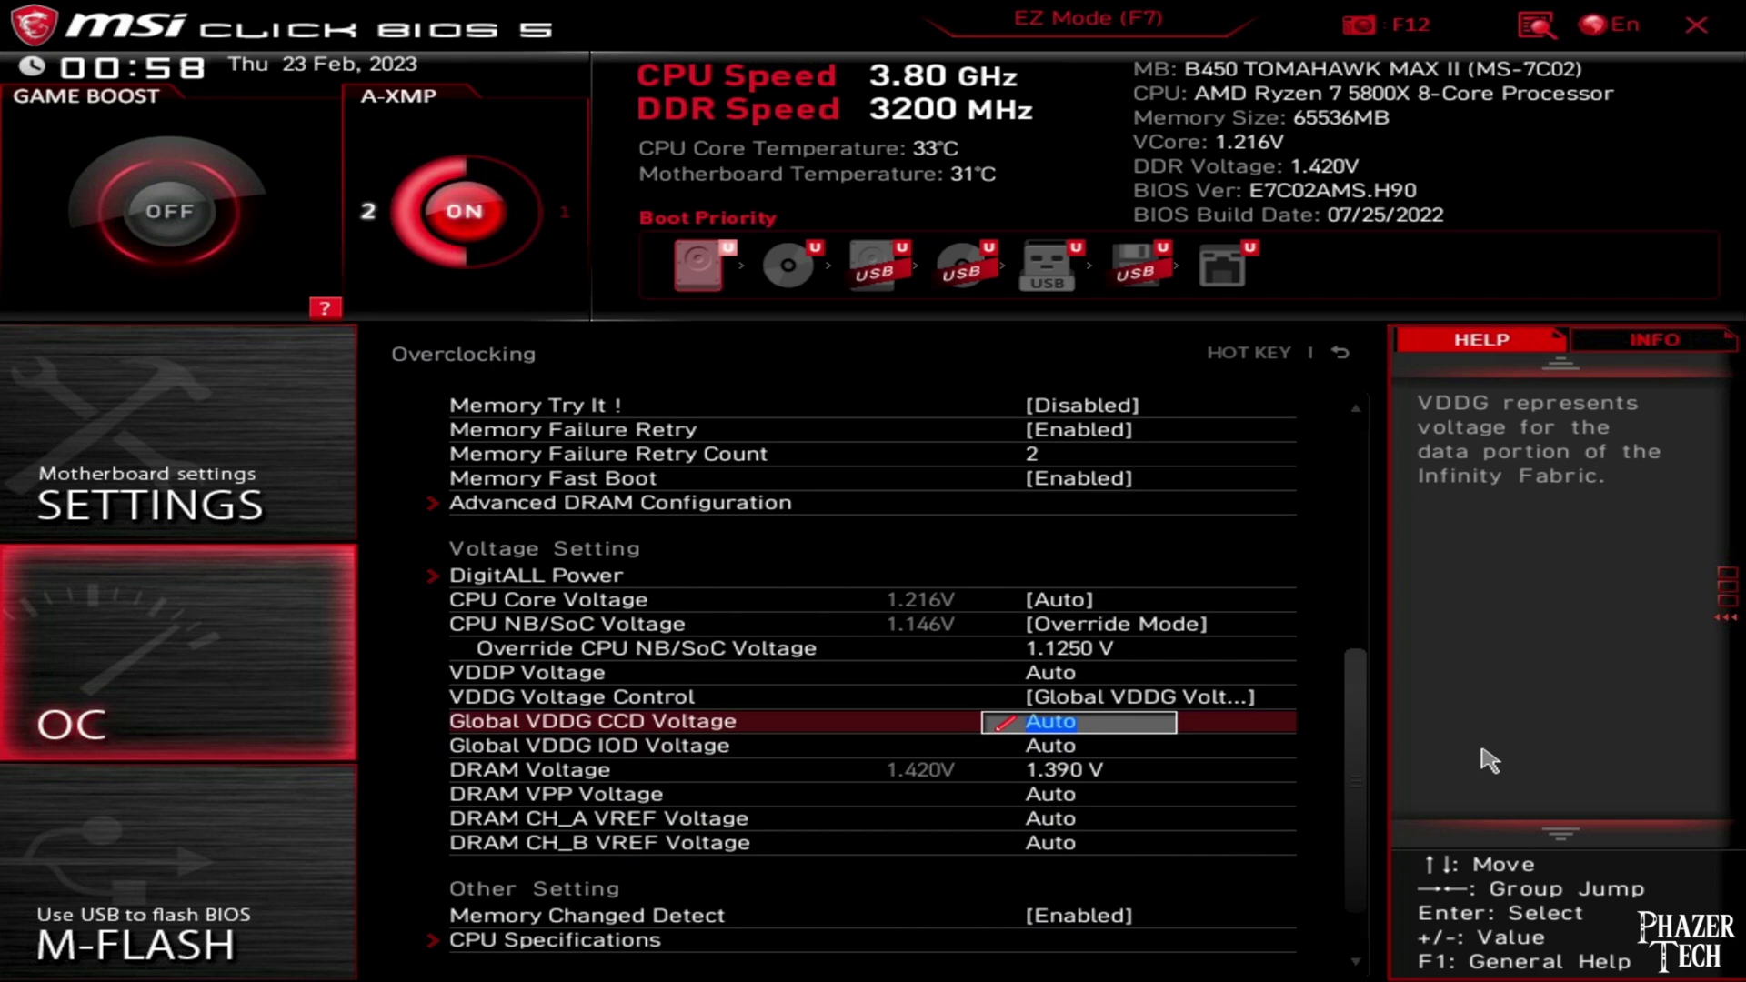
pyautogui.press('Up')
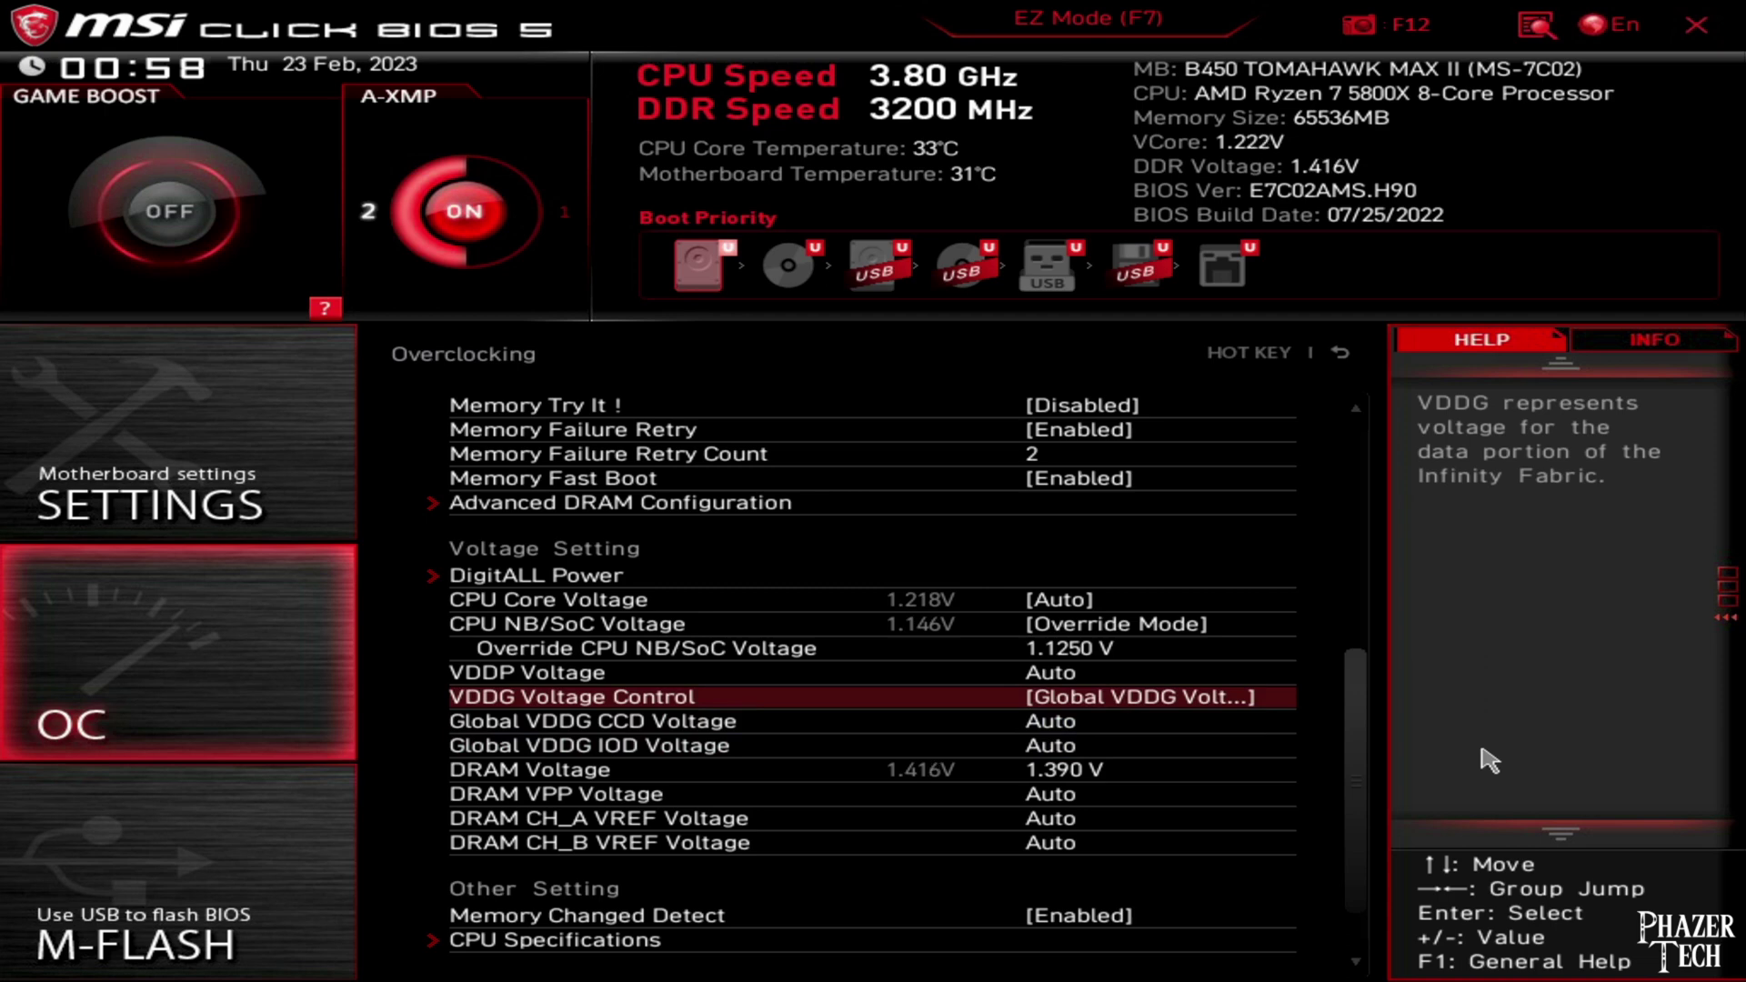
pyautogui.press('Down')
pyautogui.press('Down')
pyautogui.press('Down')
pyautogui.press('Return')
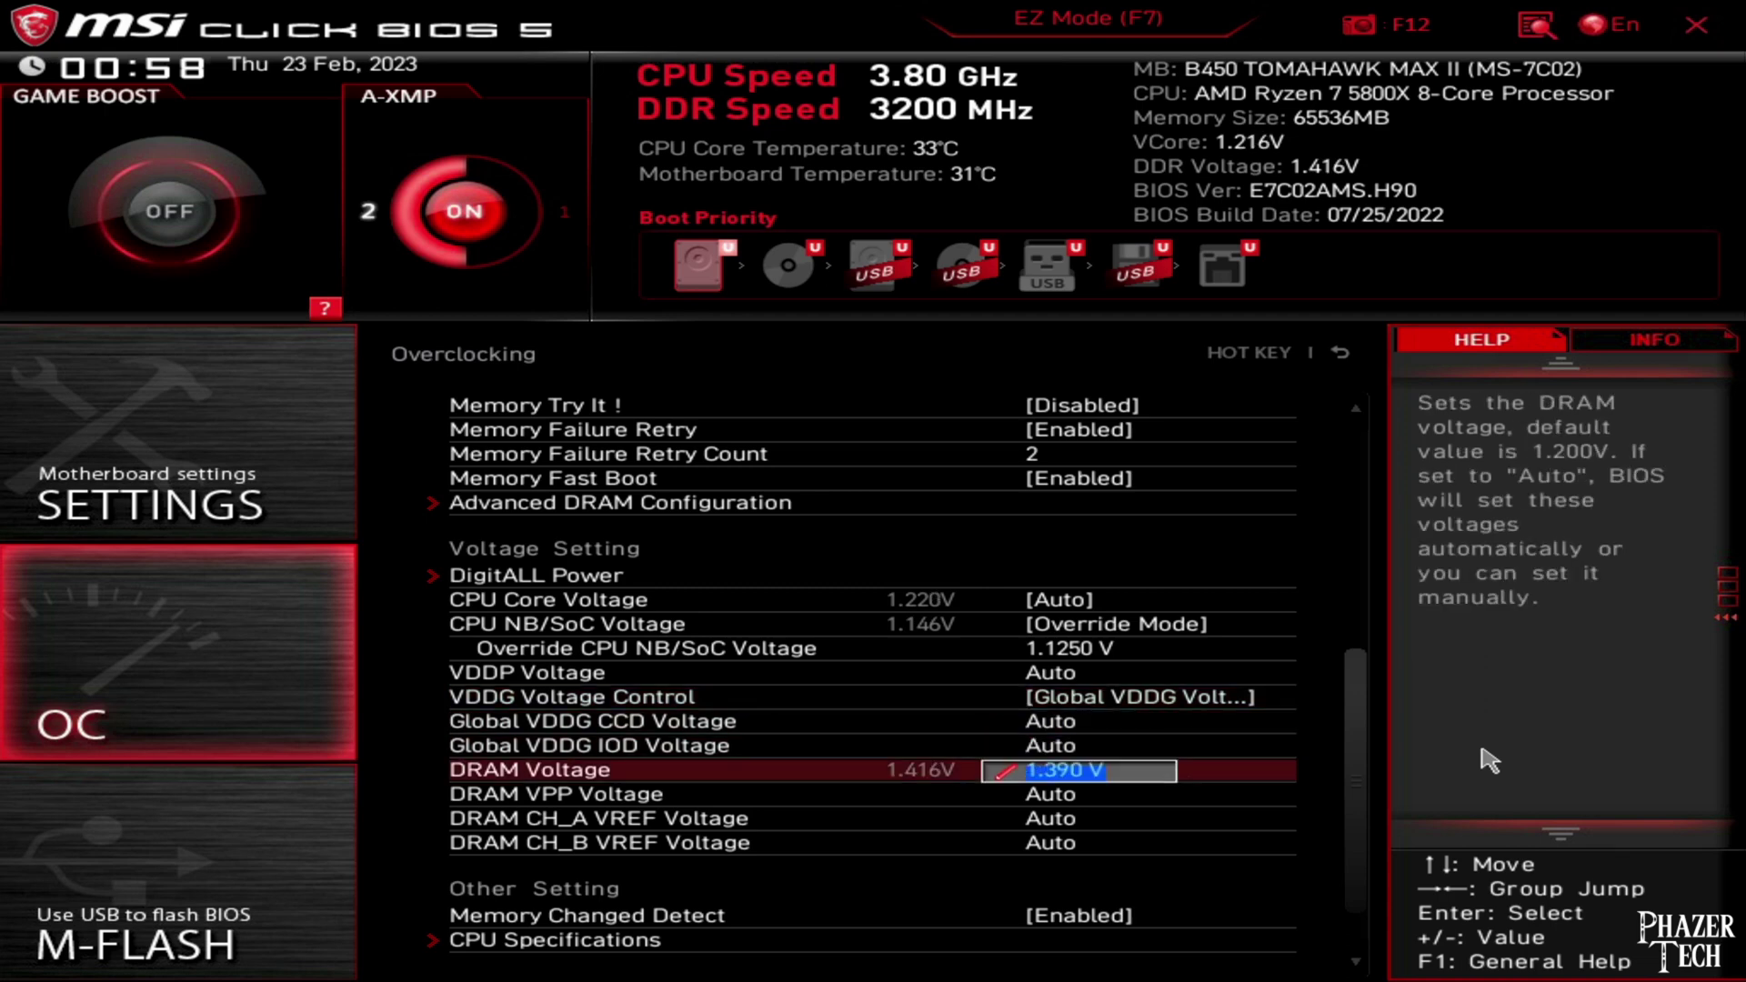
pyautogui.press('BackSpace')
pyautogui.write('1.350')
pyautogui.write('1')
pyautogui.write('.390')
pyautogui.press('Up')
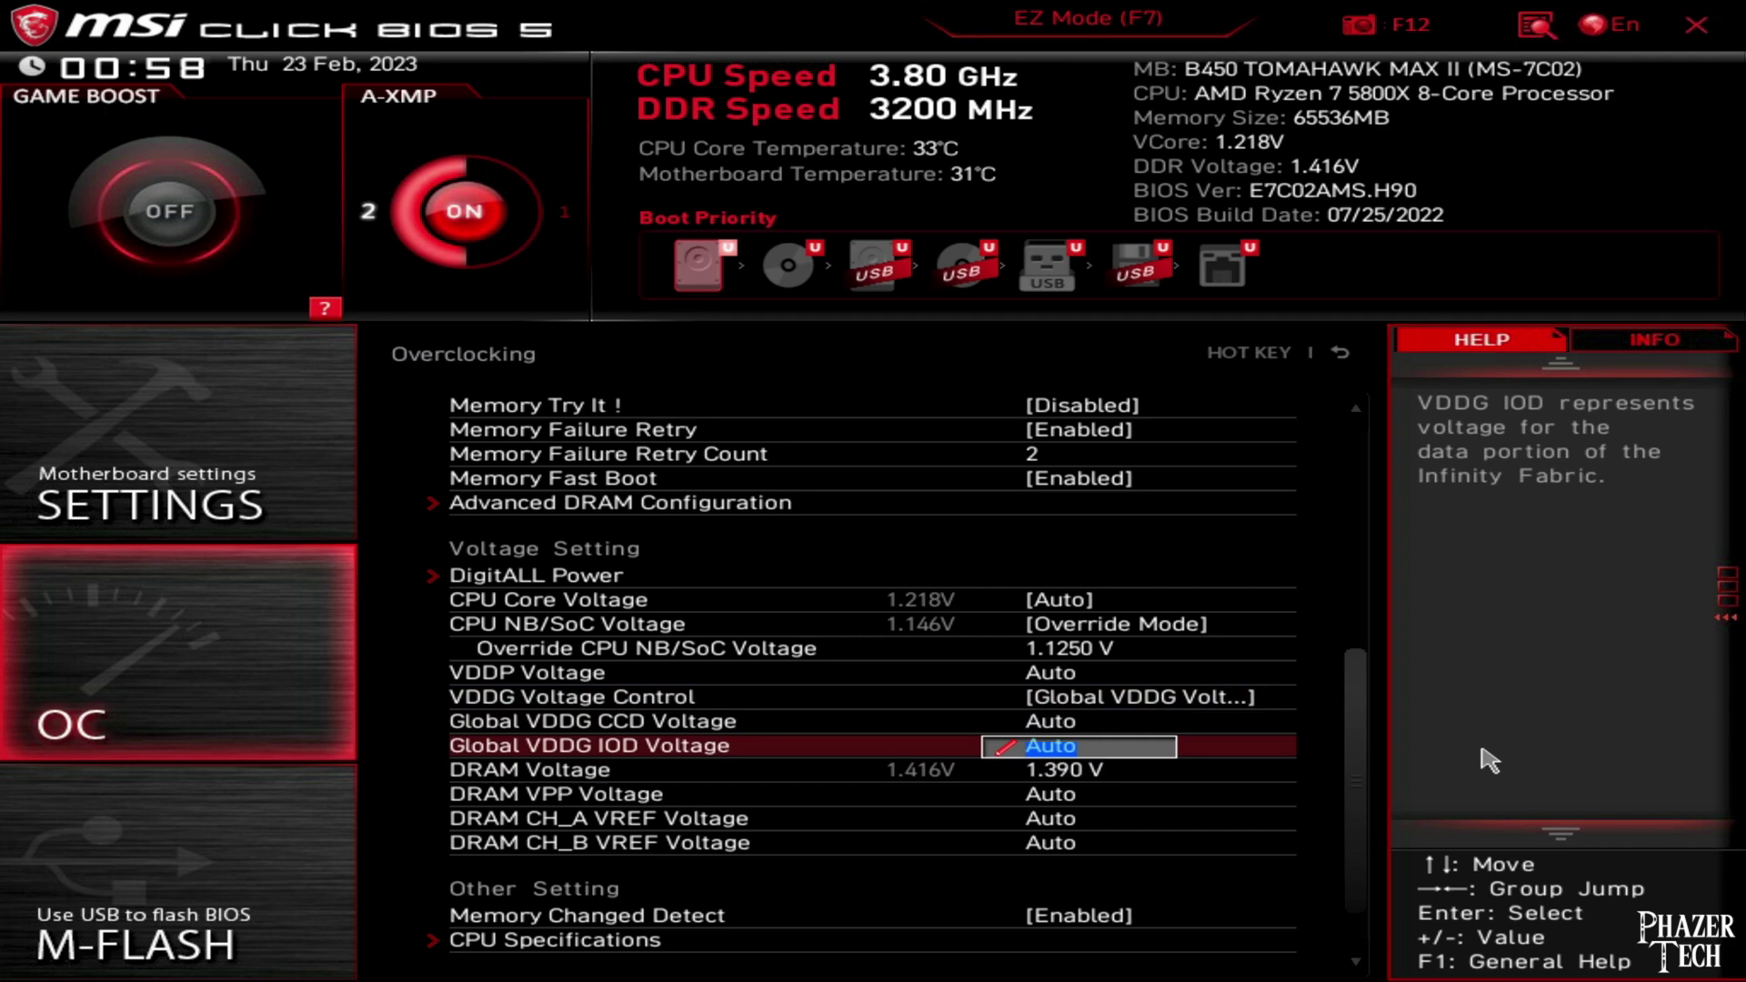
# Switch CPU NB/SoC Voltage to Auto
pyautogui.press('Up')
pyautogui.press('Up')
pyautogui.press('Up')
pyautogui.press('Up')
pyautogui.press('Return')
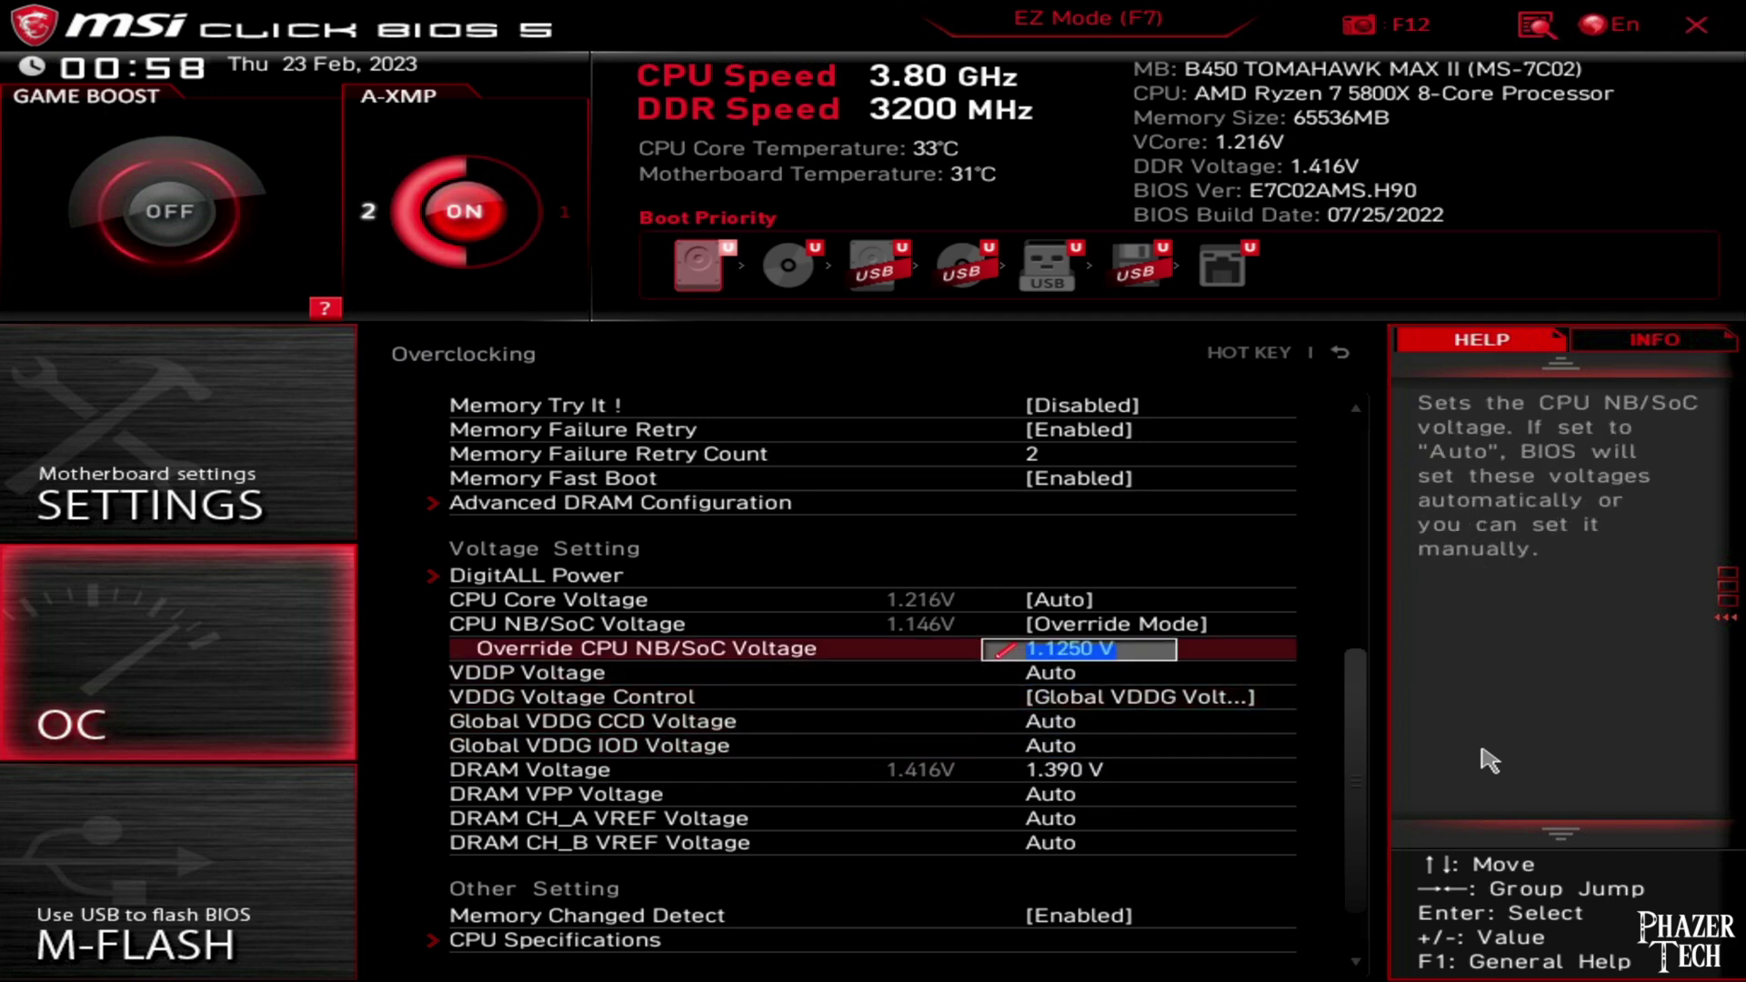
pyautogui.press('Up')
pyautogui.press('Return')
pyautogui.press('Up')
pyautogui.press('Return')
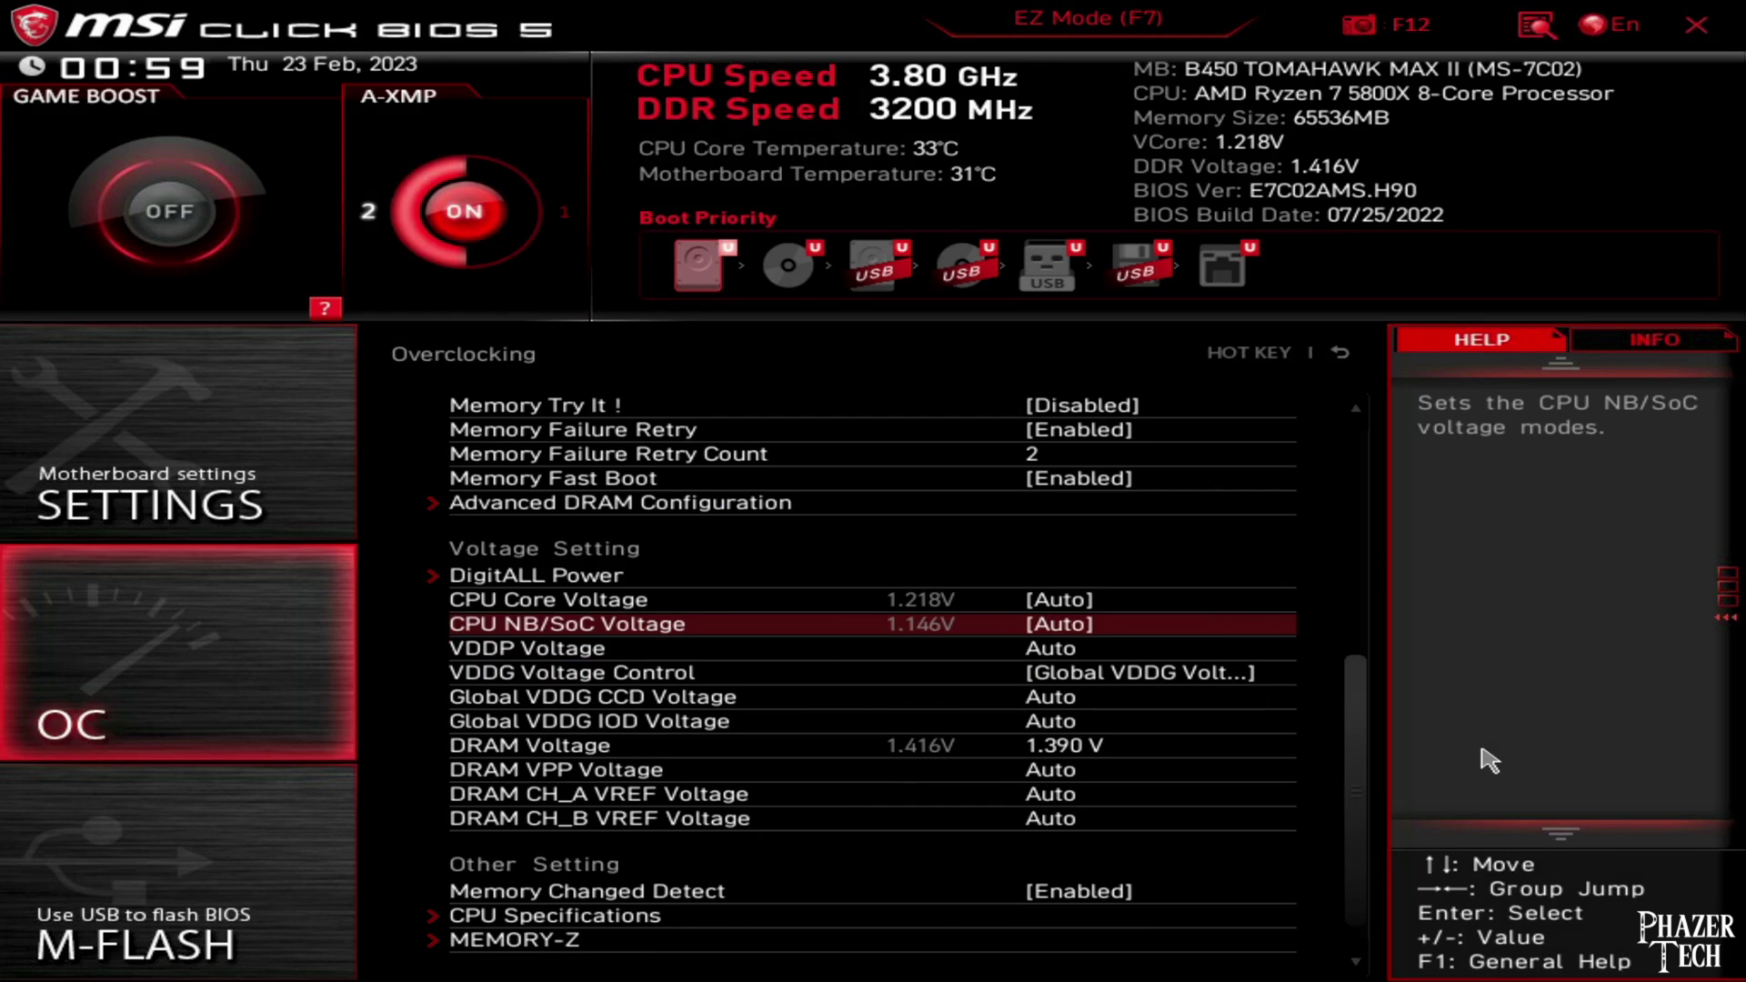
# Return CPU NB/SoC Voltage to Override Mode at 1.1250 V
pyautogui.press('Return')
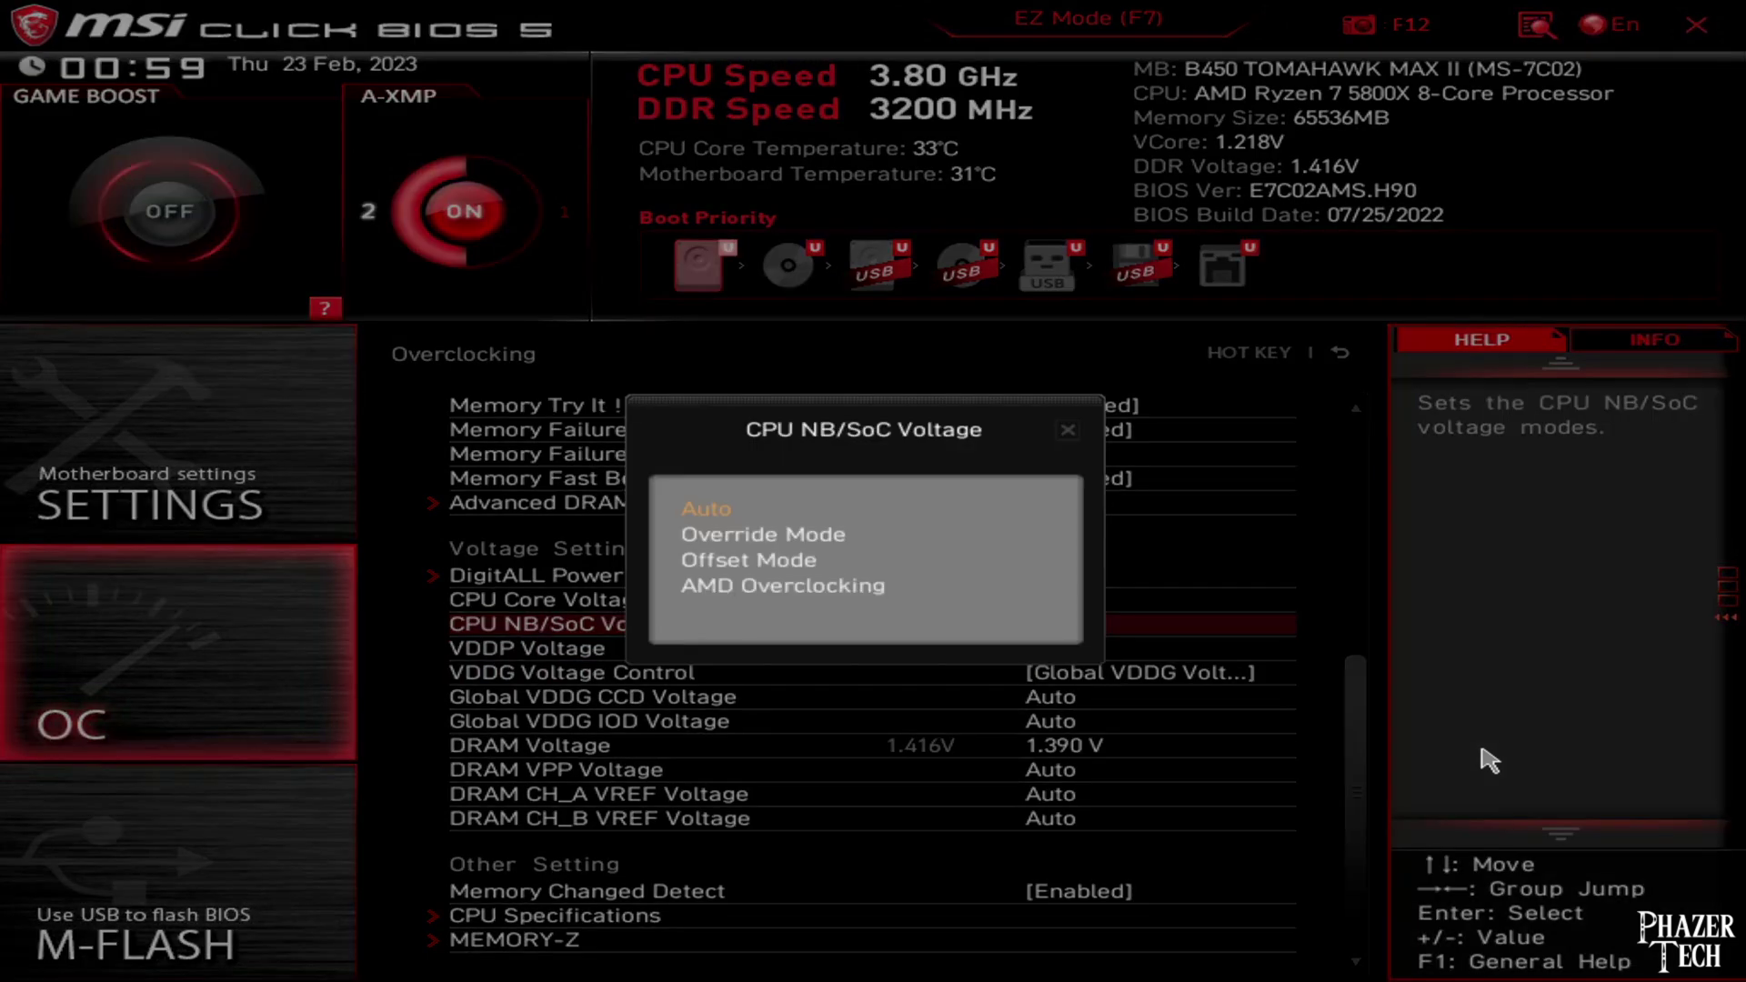
pyautogui.press('Down')
pyautogui.press('Down')
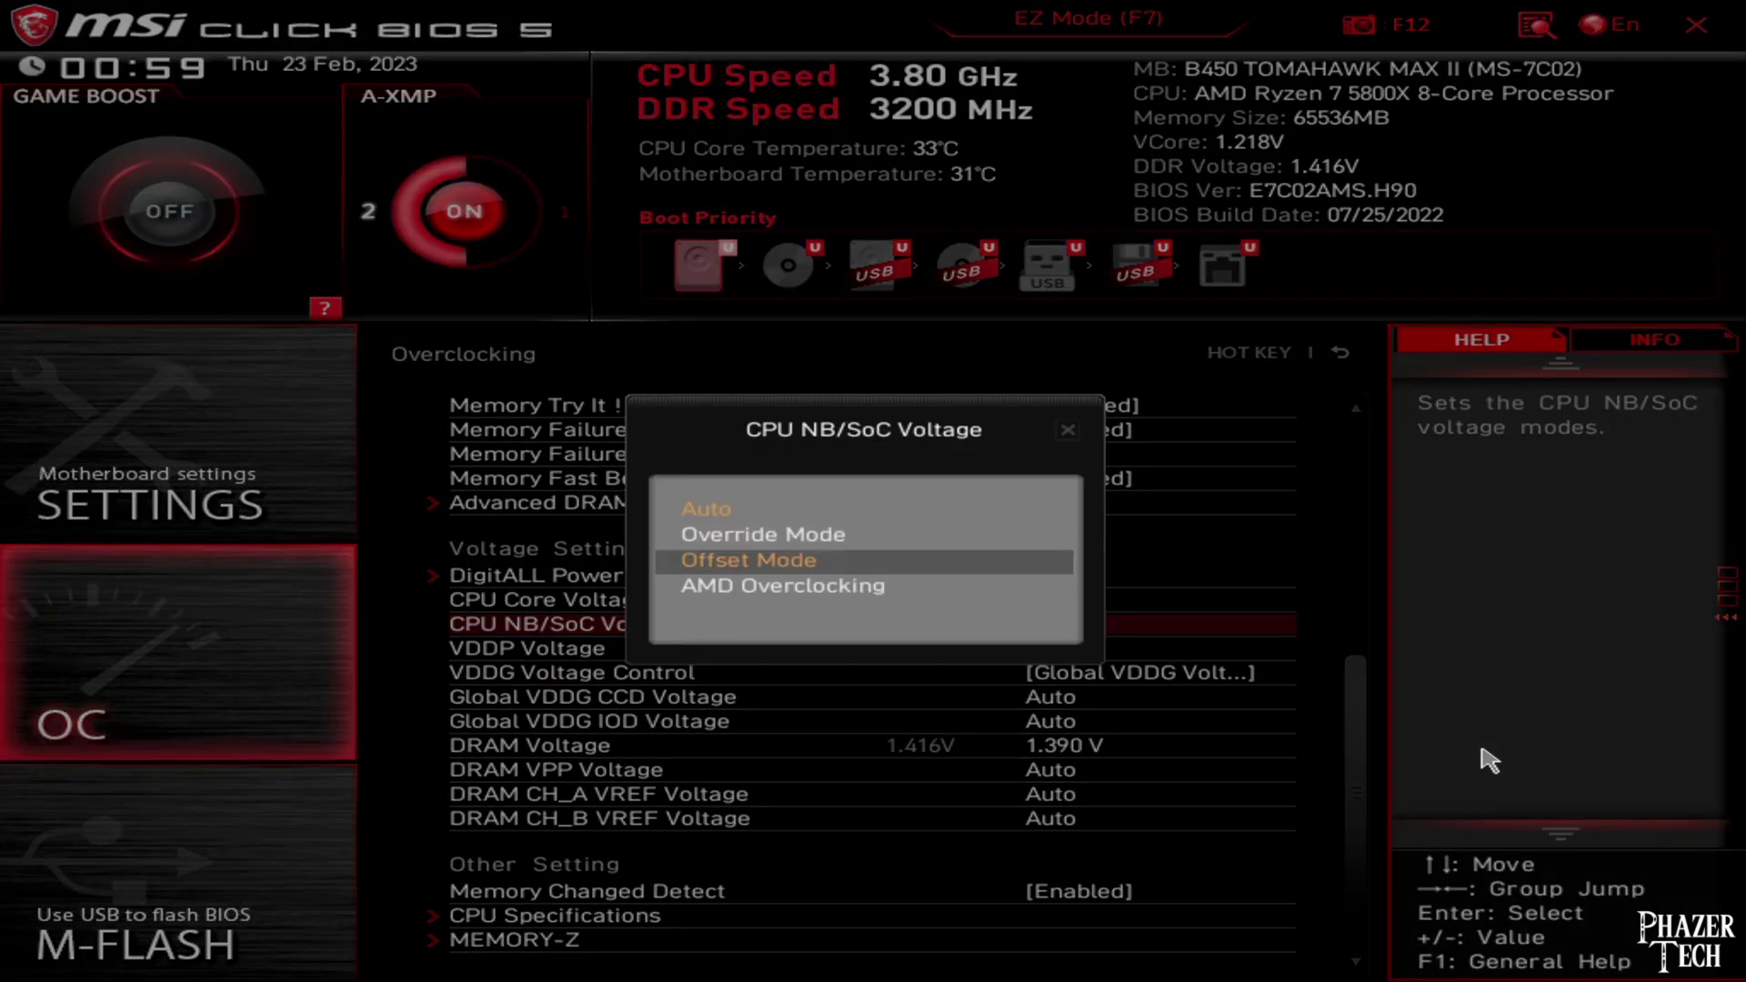
pyautogui.press('Up')
pyautogui.press('Return')
pyautogui.press('Down')
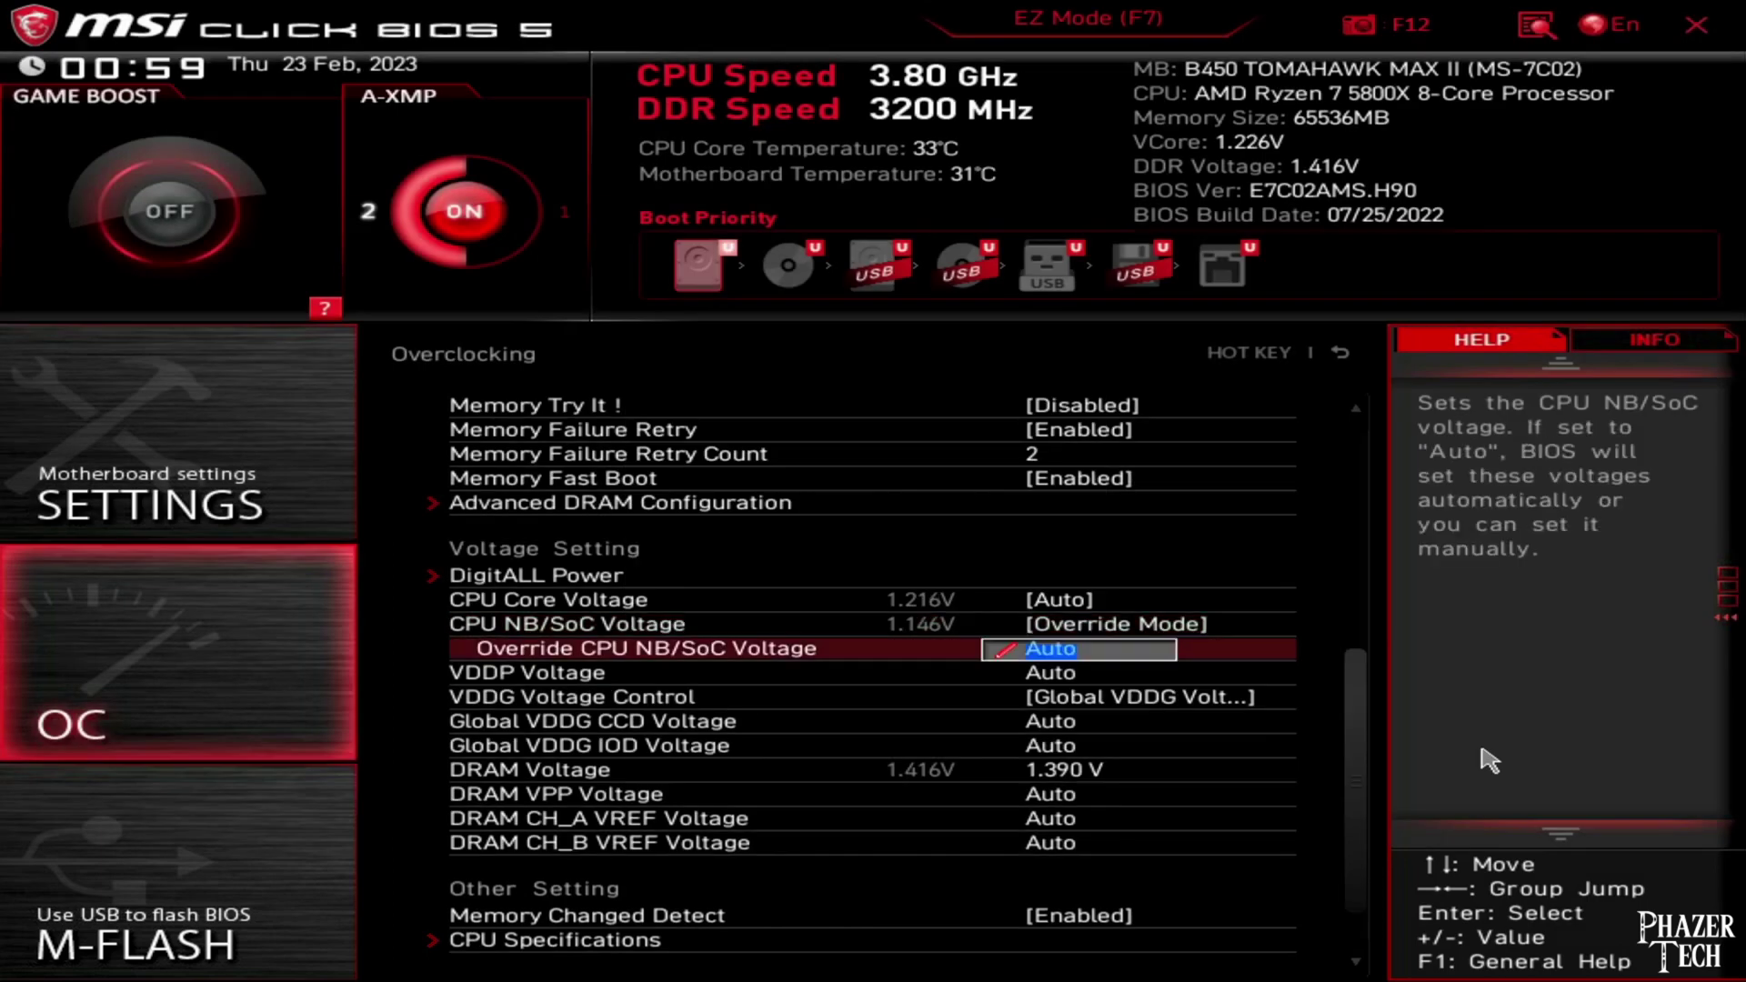
pyautogui.write('1.')
pyautogui.write('1250')
pyautogui.write('15')
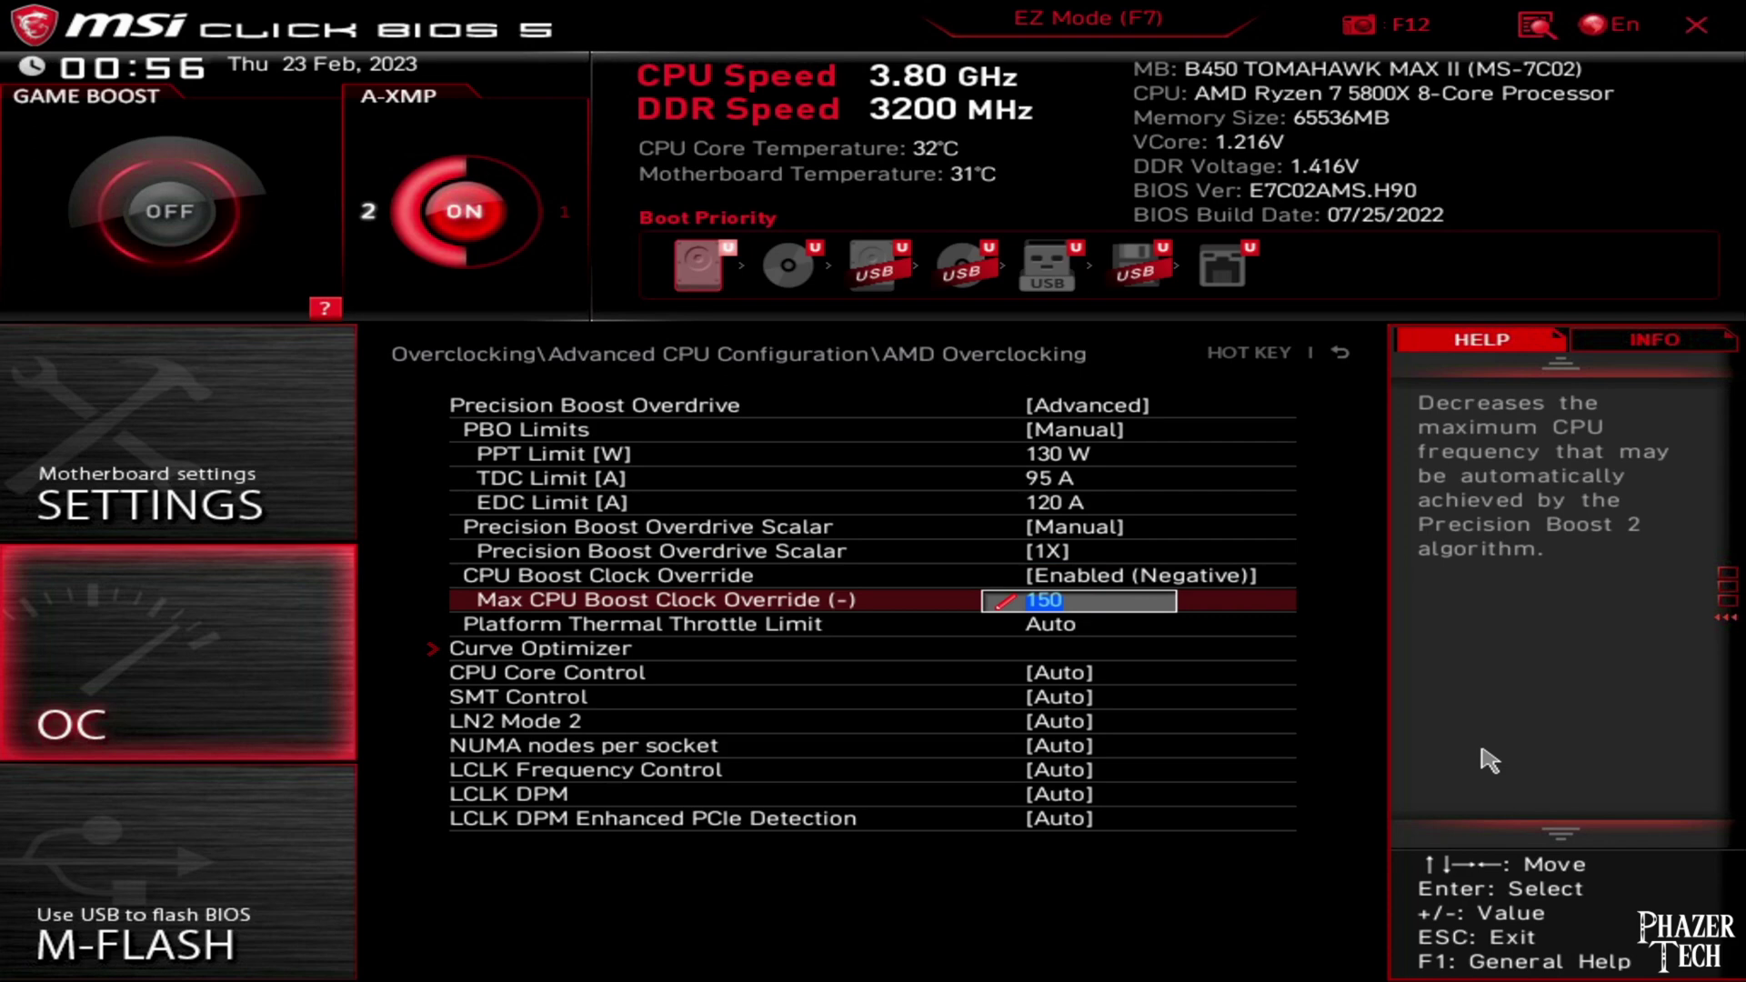
pyautogui.write('0')
# Enter 150 for Max CPU Boost Clock Override, then bring up Curve Optimizer settings
pyautogui.press('Return')
pyautogui.press('Down')
pyautogui.press('Down')
pyautogui.press('Return')
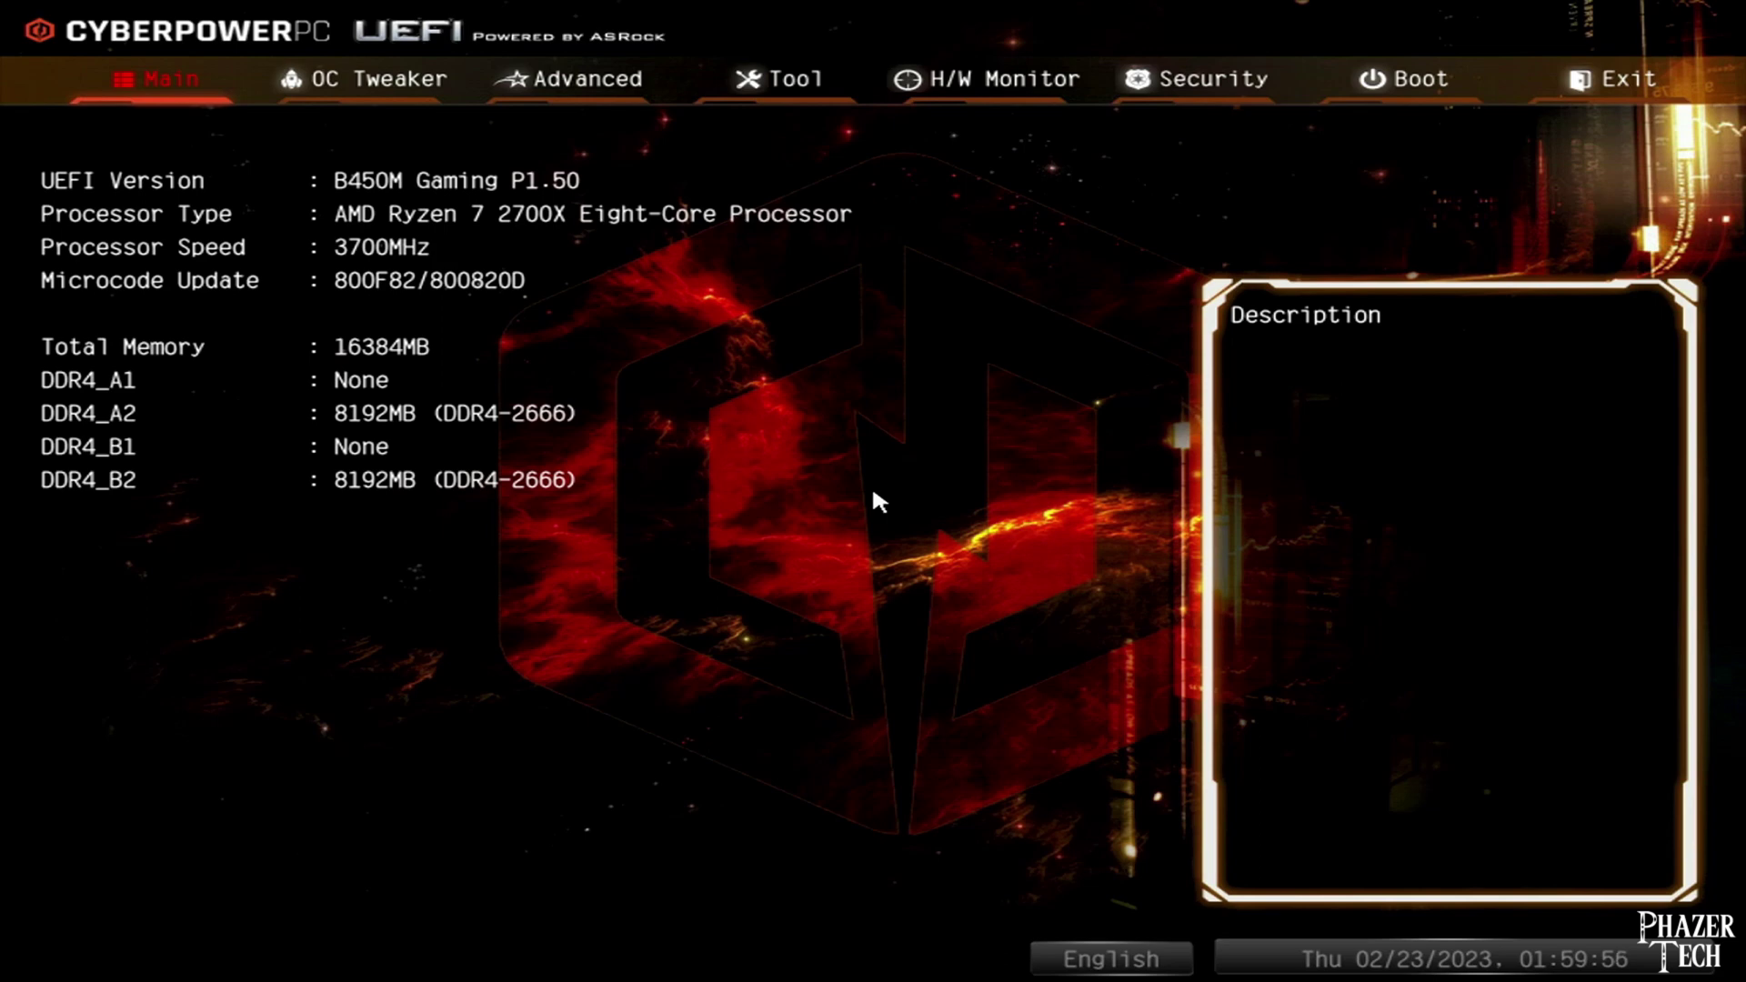
# Review the OC Tweaker CPU settings, moving through SOC Voltage to DRAM Frequency
pyautogui.press('Right')
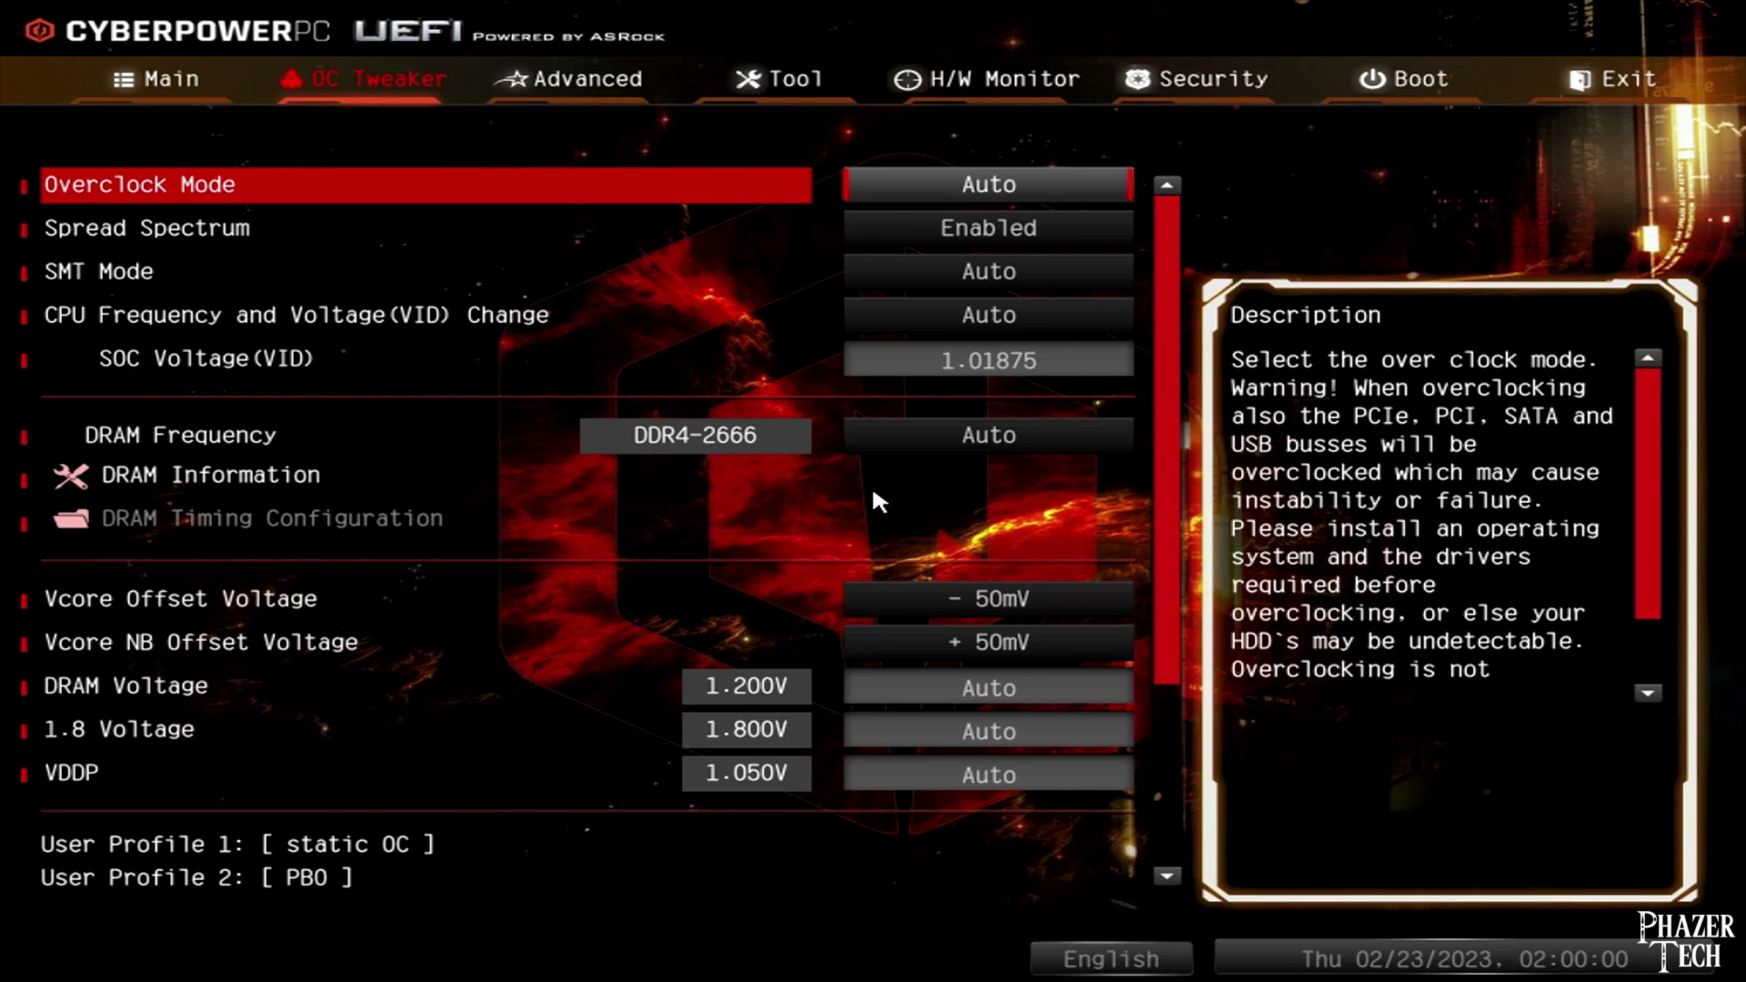
pyautogui.press('Down')
pyautogui.press('Down')
pyautogui.press('Down')
pyautogui.press('Down')
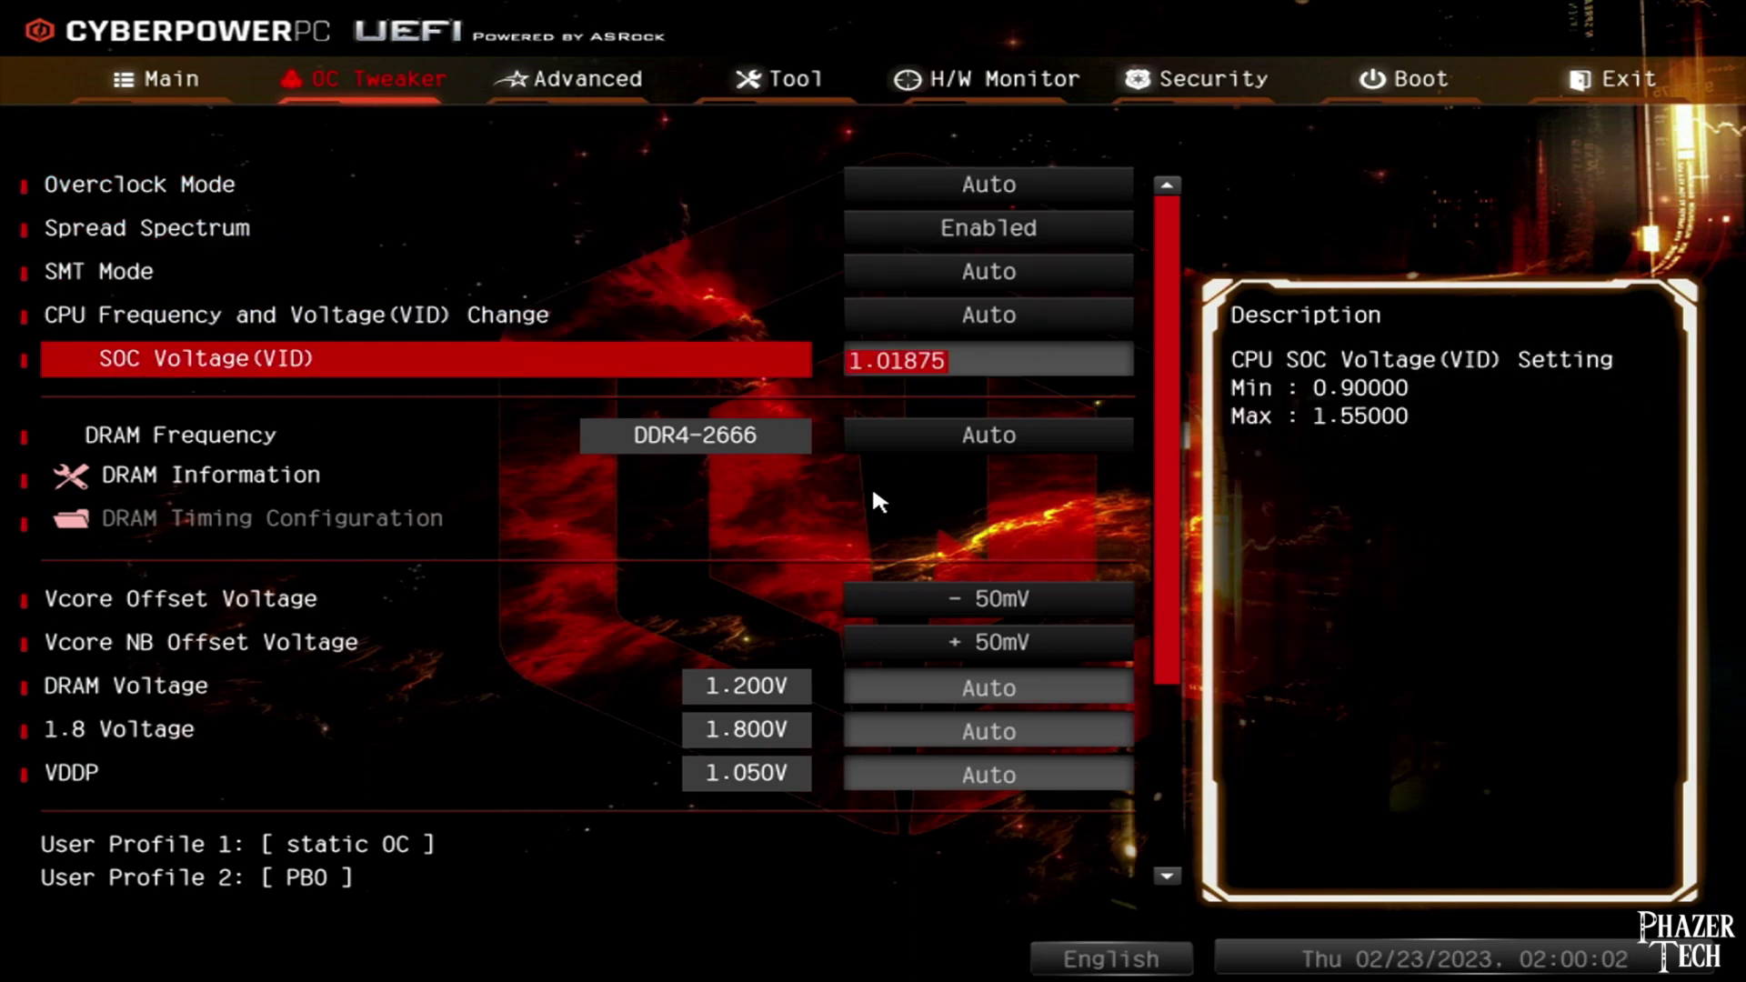
pyautogui.press('Down')
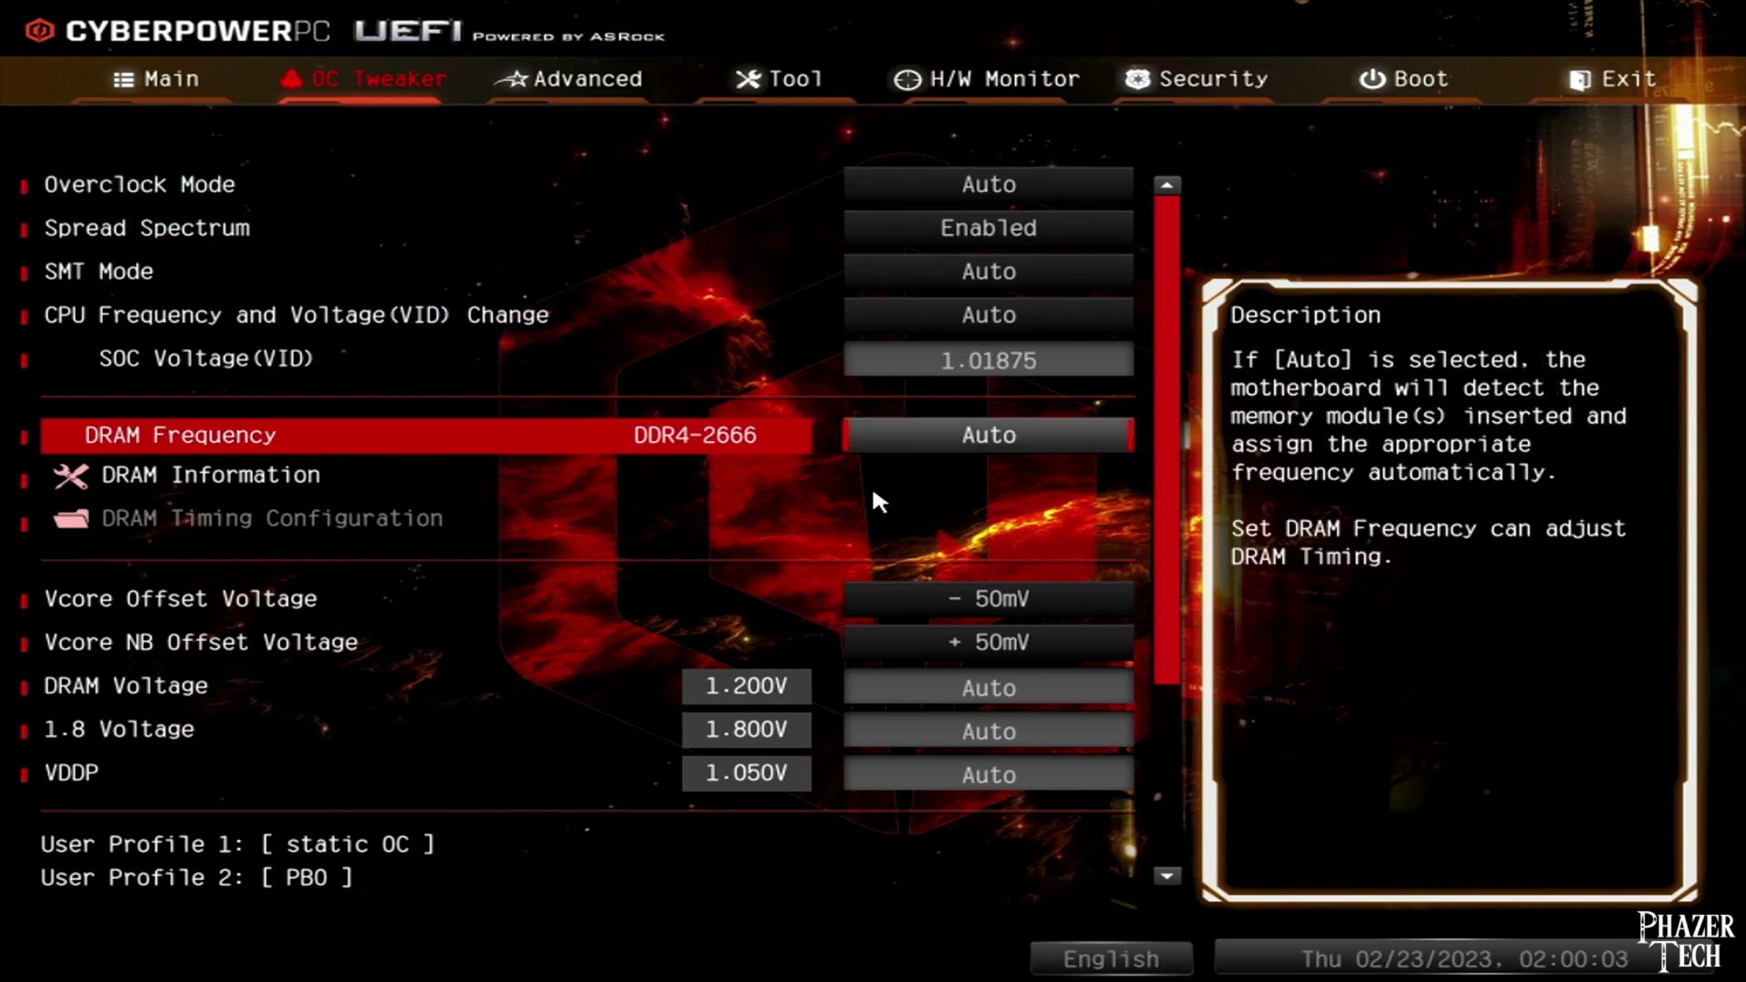
pyautogui.press('Down')
pyautogui.press('Down')
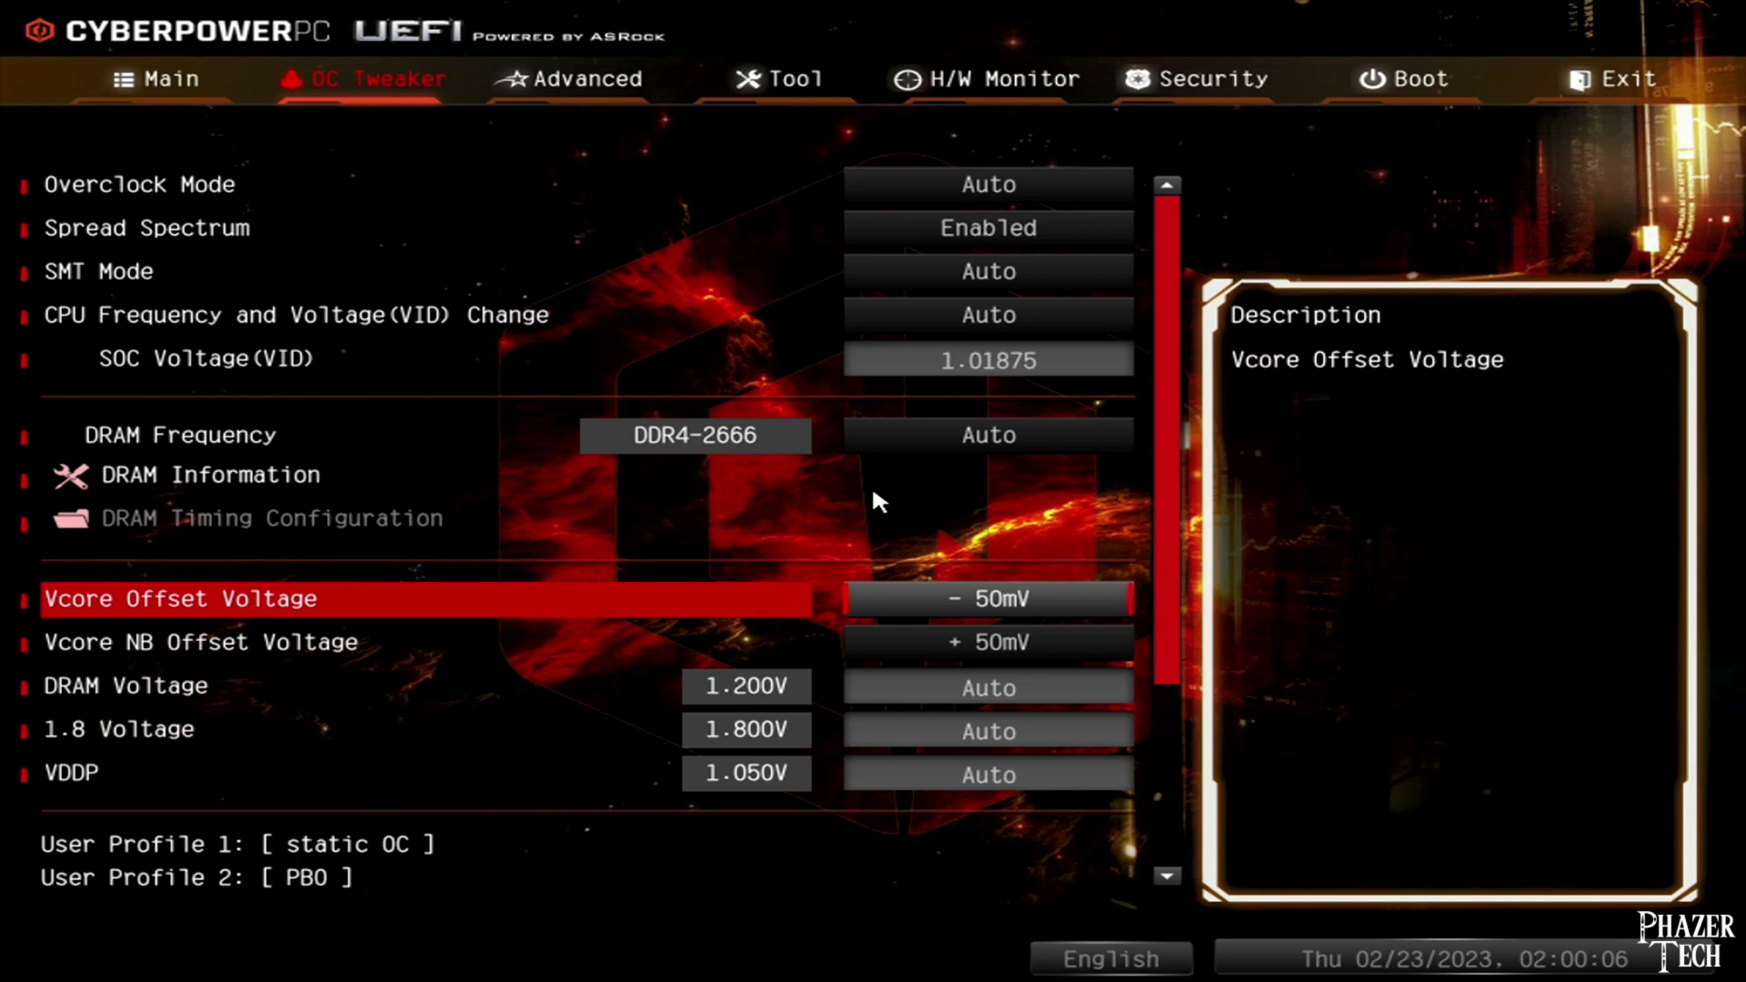
# Check the remaining offset and user profile options, then view the H/W Monitor readings
pyautogui.press('Down')
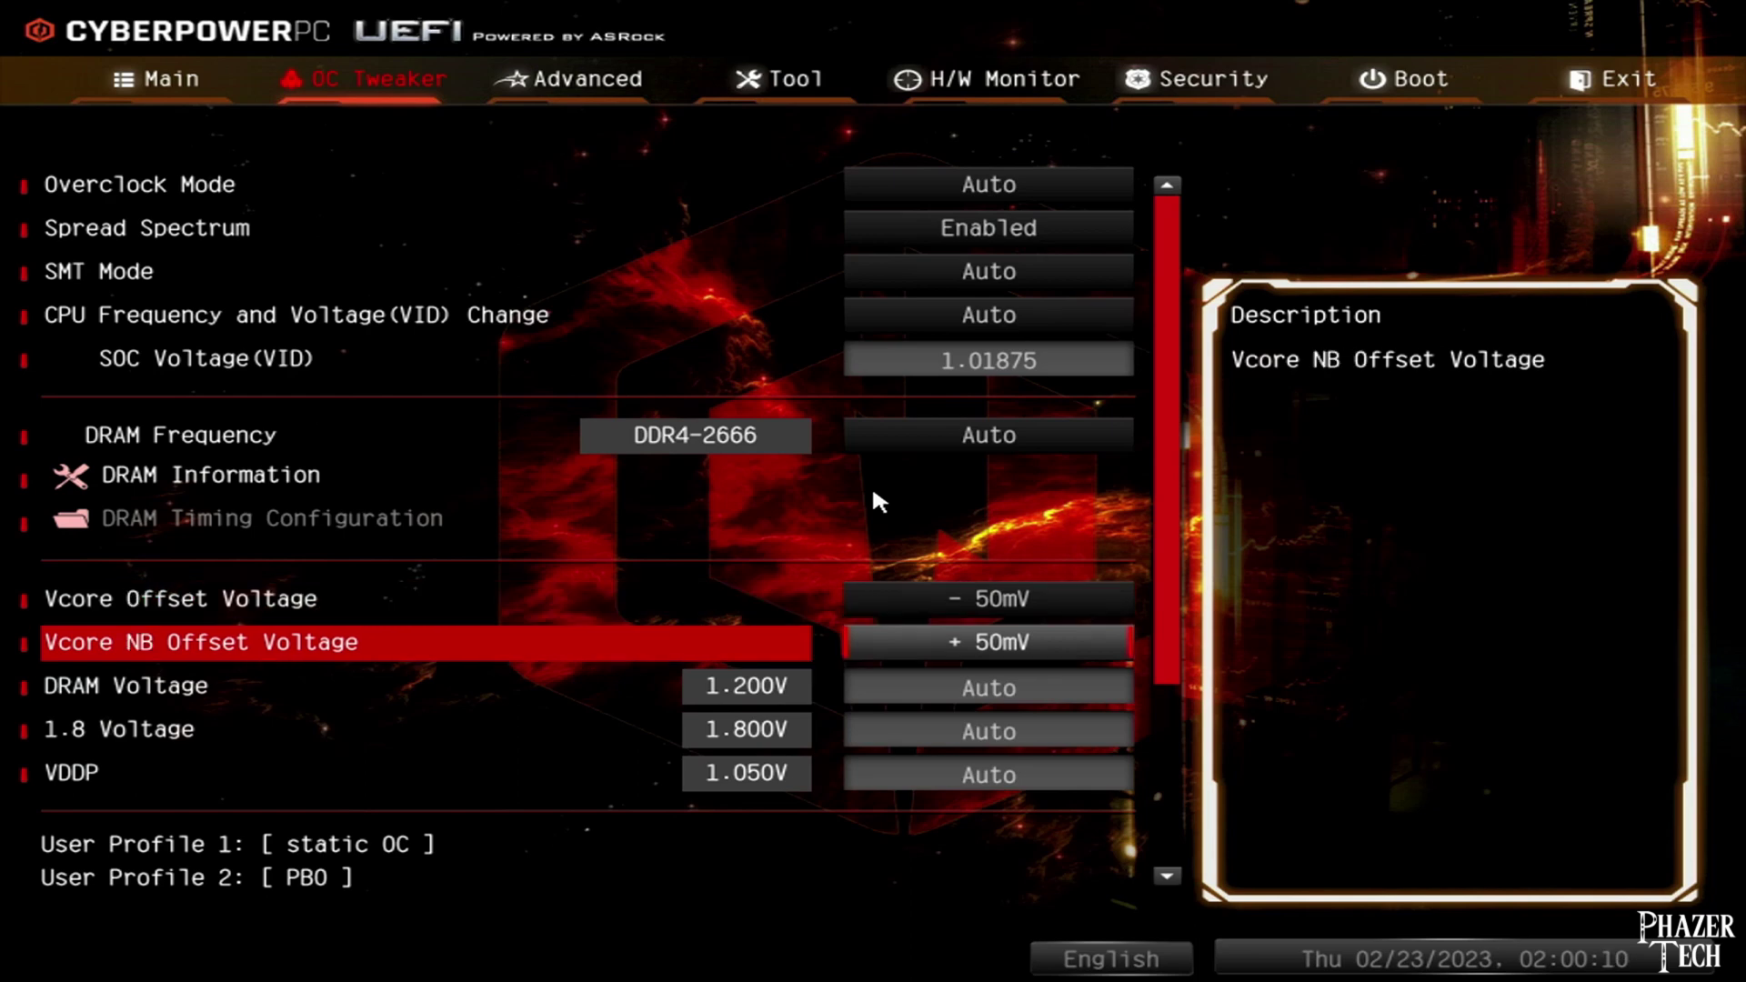
pyautogui.press('Down')
pyautogui.press('Down')
pyautogui.press('Down')
pyautogui.press('Down')
pyautogui.press('Down')
pyautogui.press('Down')
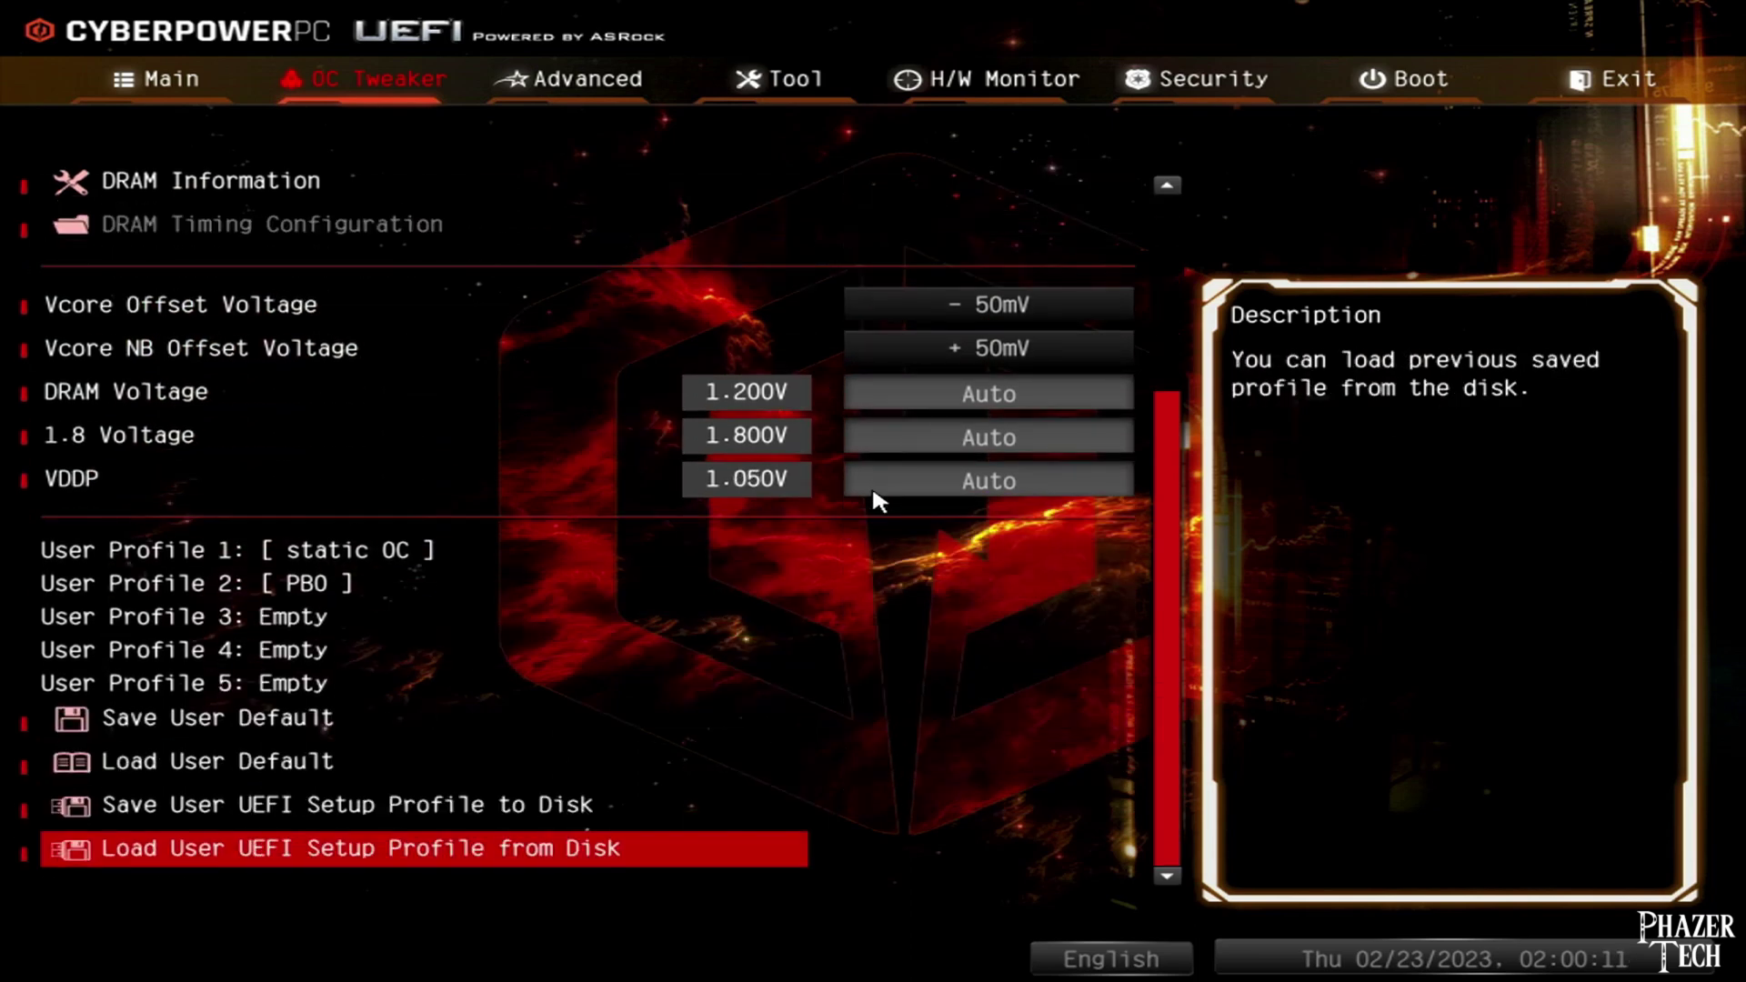
pyautogui.press('Right')
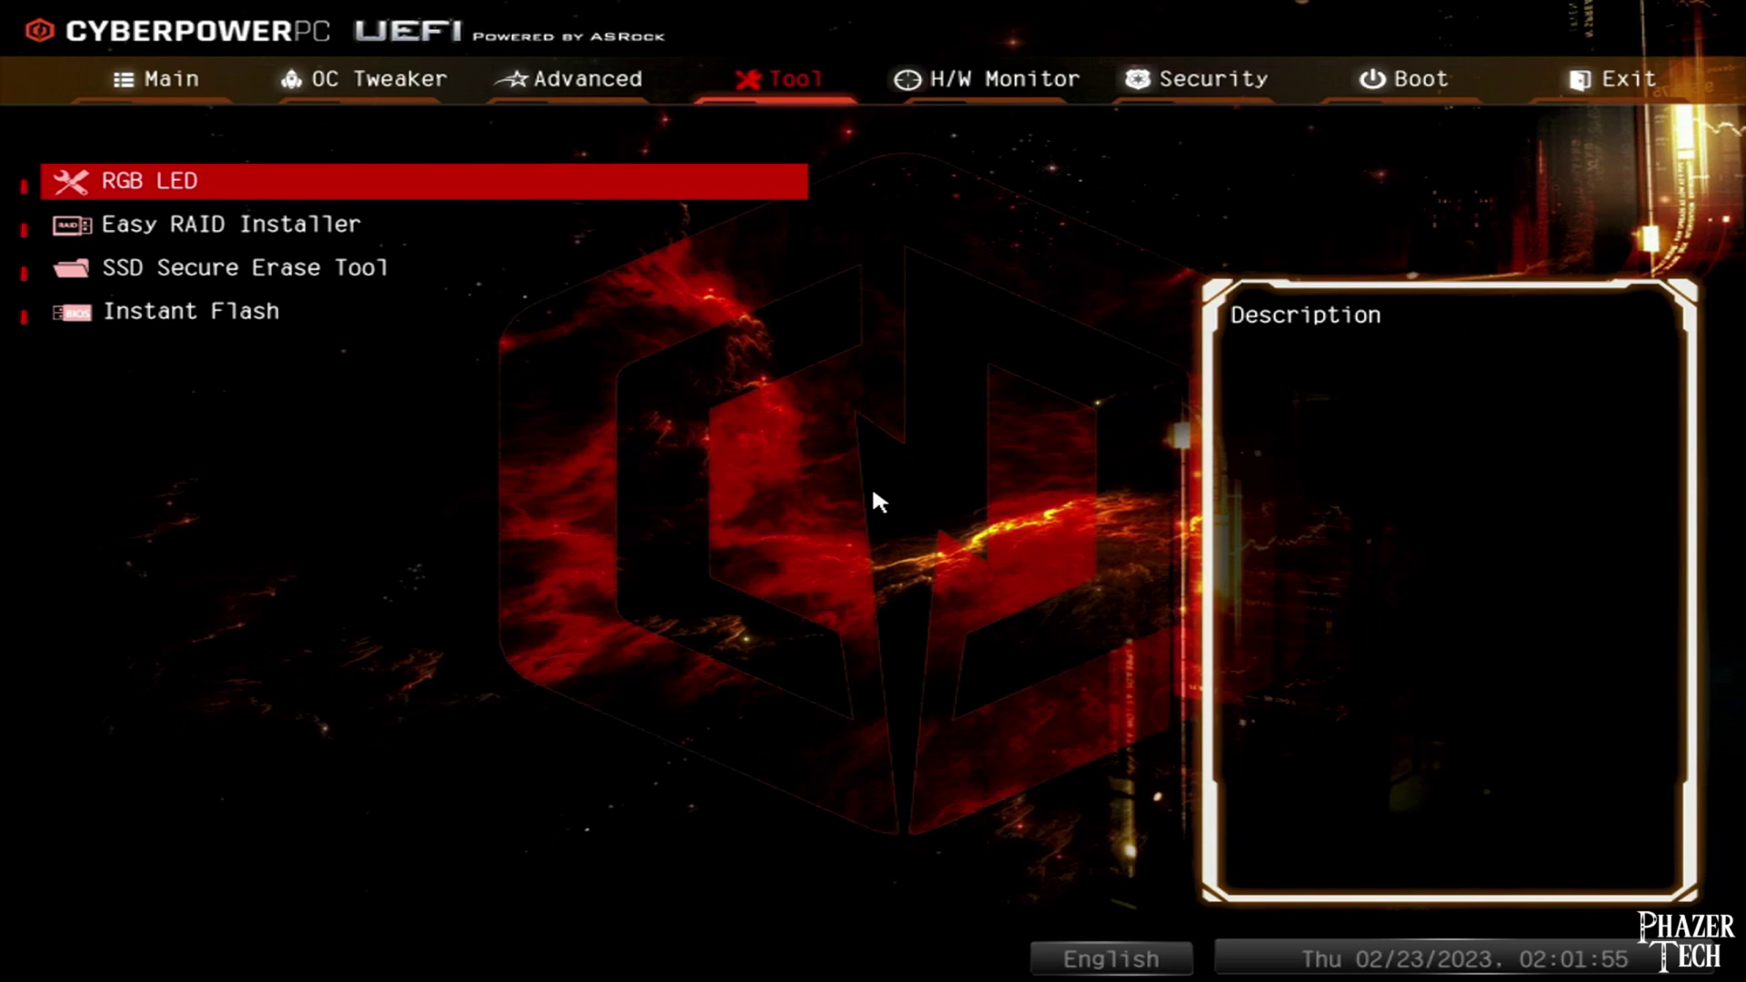
pyautogui.press('Right')
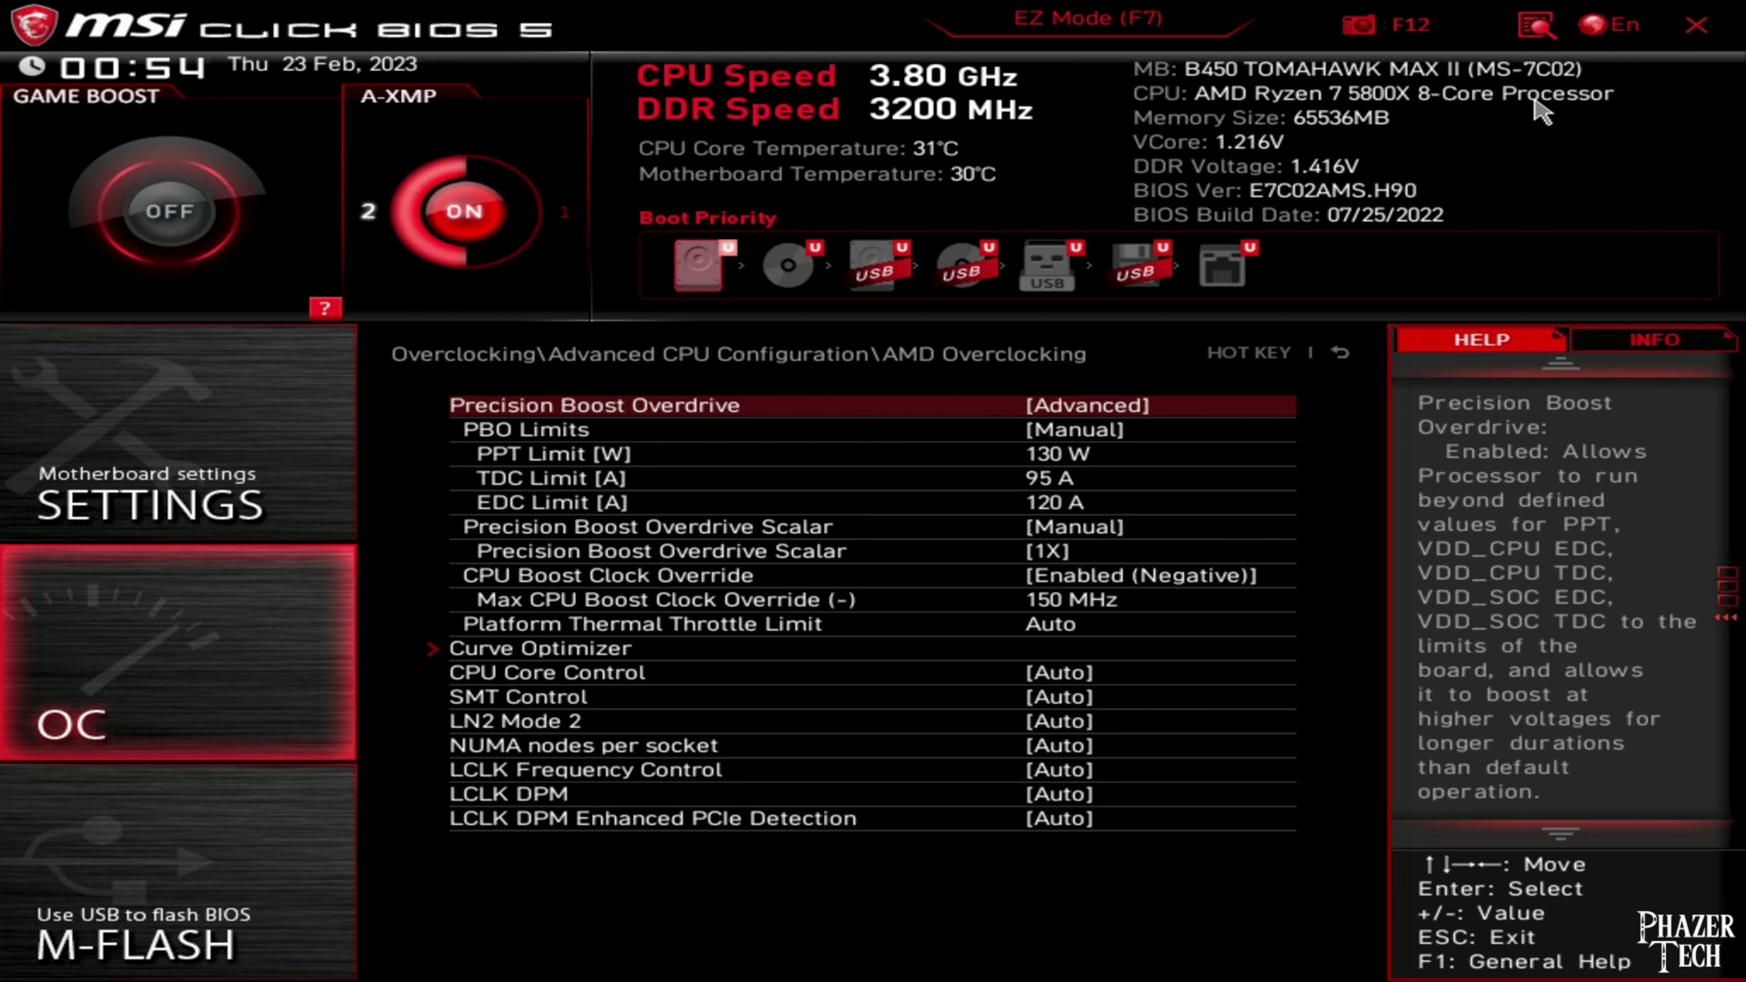
# Show the Precision Boost Overdrive mode choices in MSI Click BIOS 5
pyautogui.press('Return')
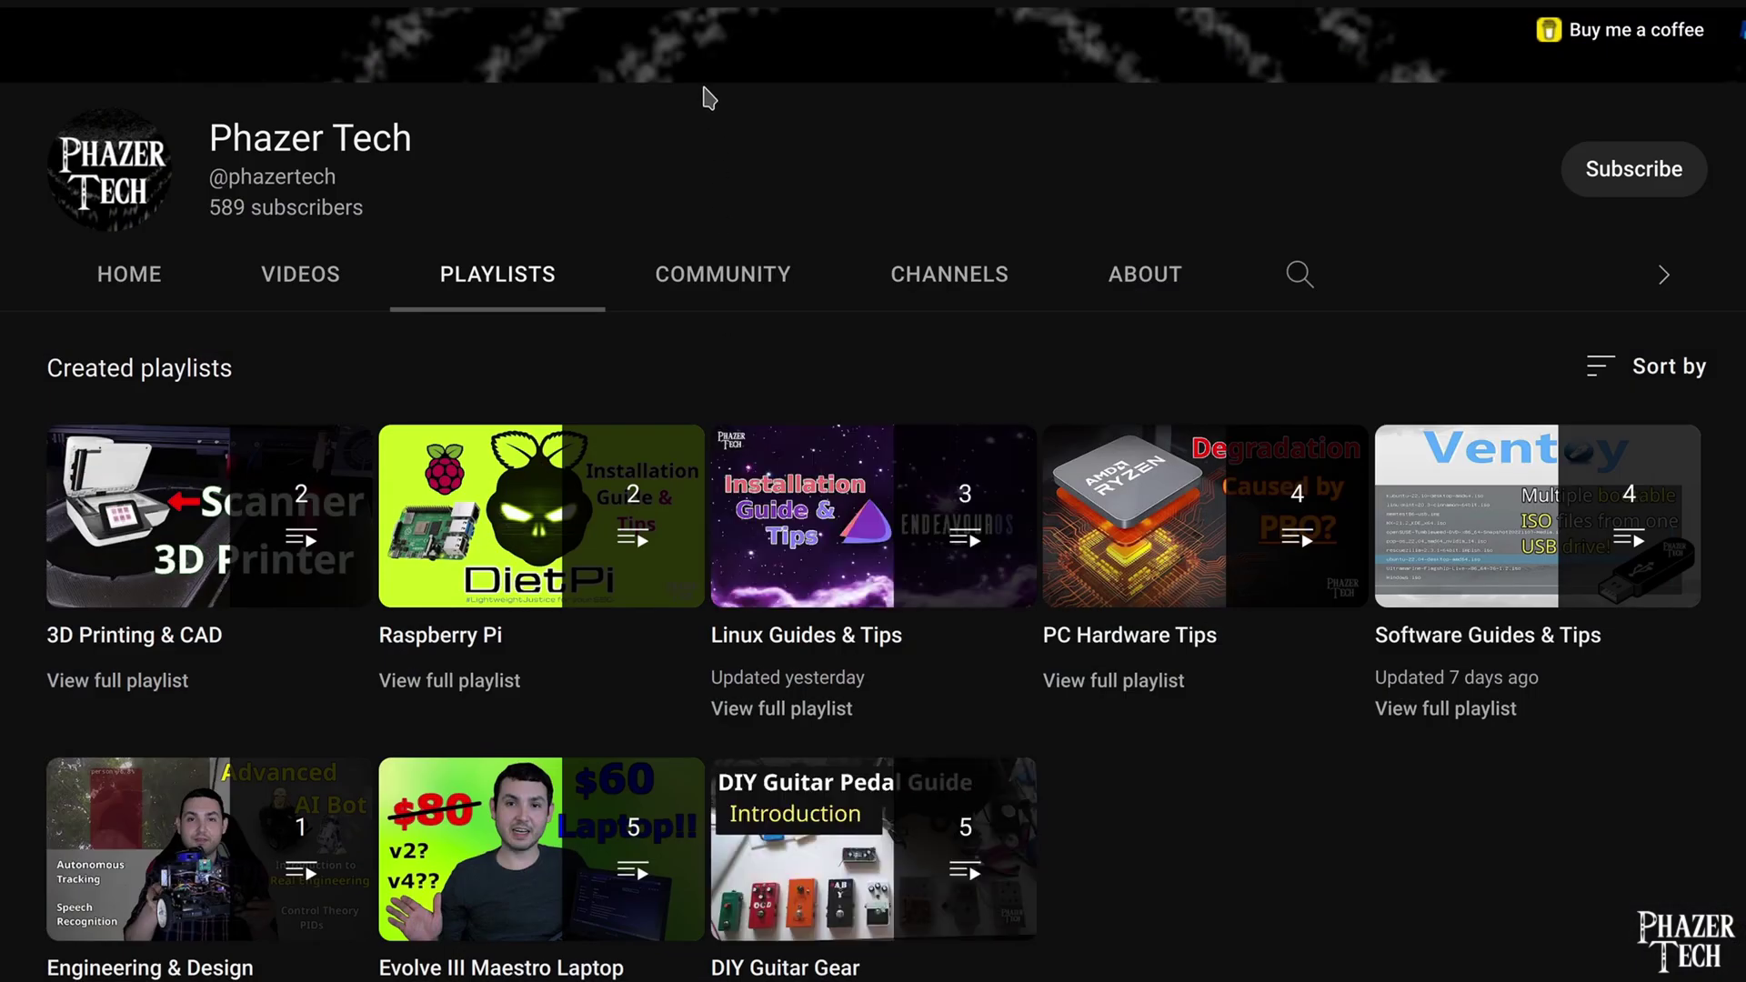
# Subscribe to the Phazer Tech channel and set its notification bell to All
pyautogui.click(1605, 190)
pyautogui.click(1675, 172)
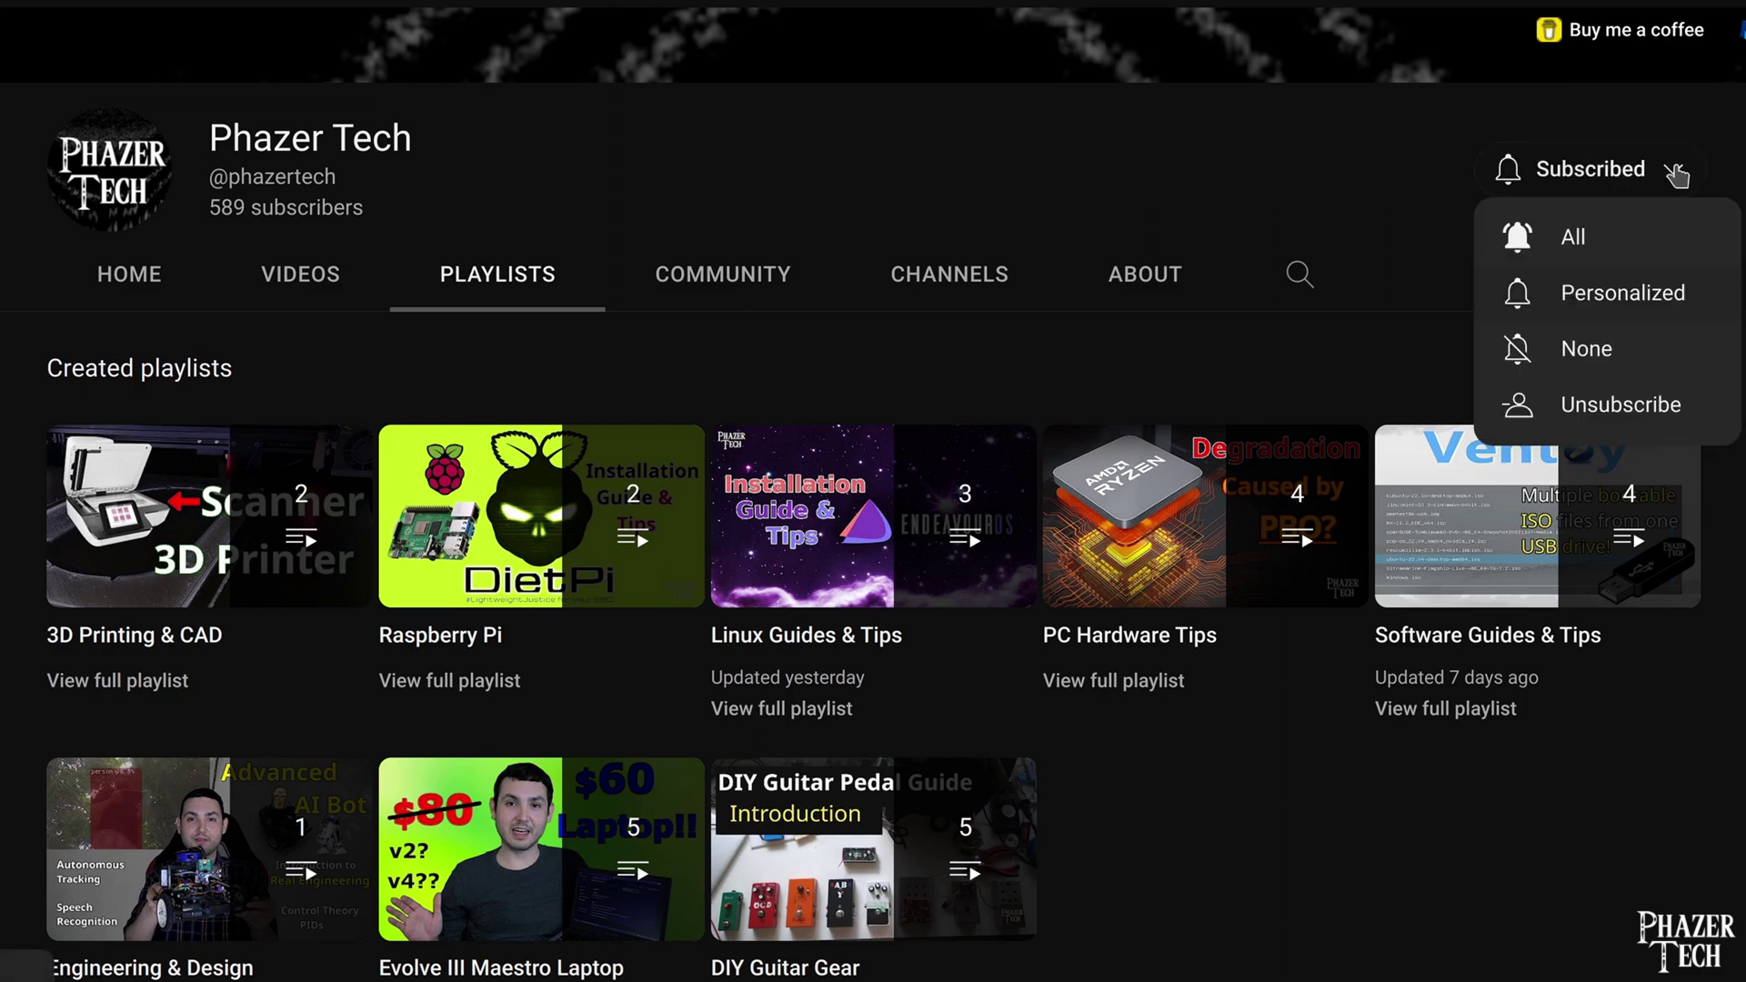
pyautogui.click(1630, 238)
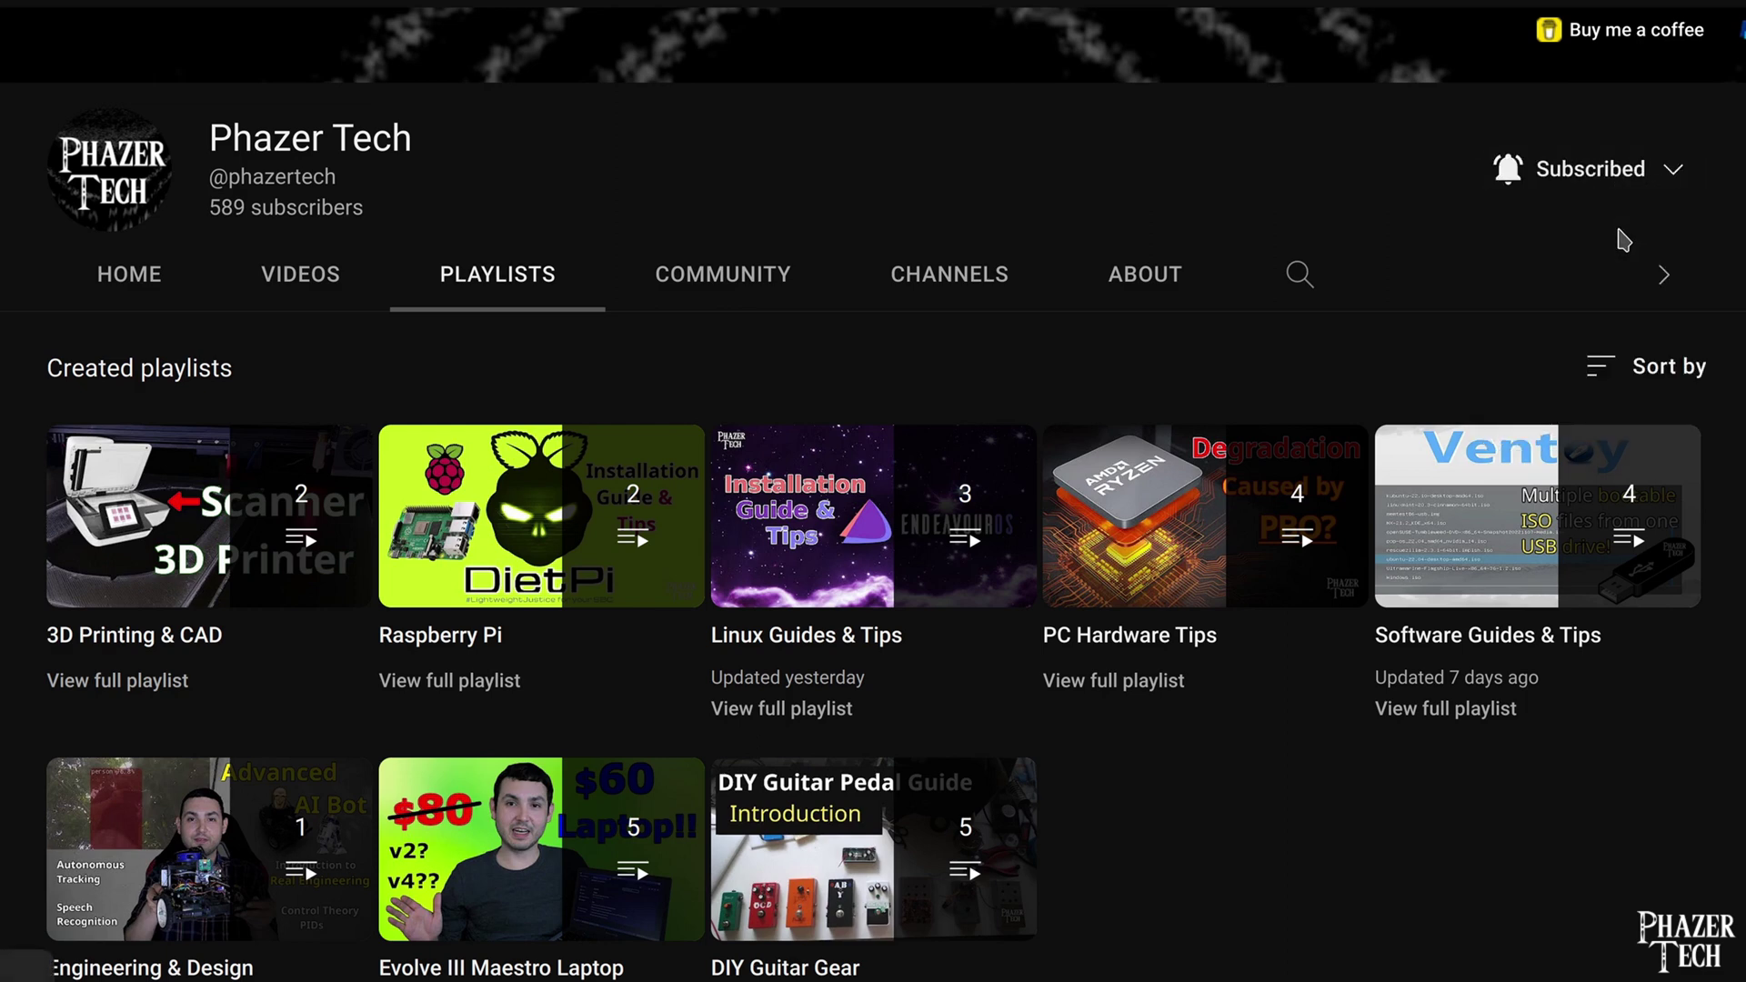